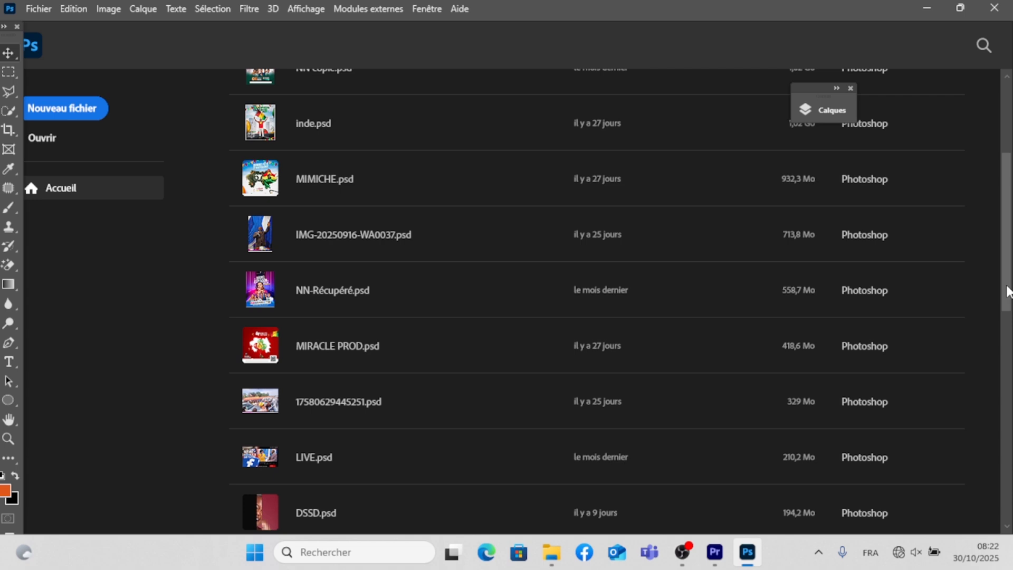
# - Create a 1920 x 1080 px, 72 ppi document from the HDTV 1080 p film preset and unlock its background layer
pyautogui.click(32, 7)
pyautogui.click(41, 28)
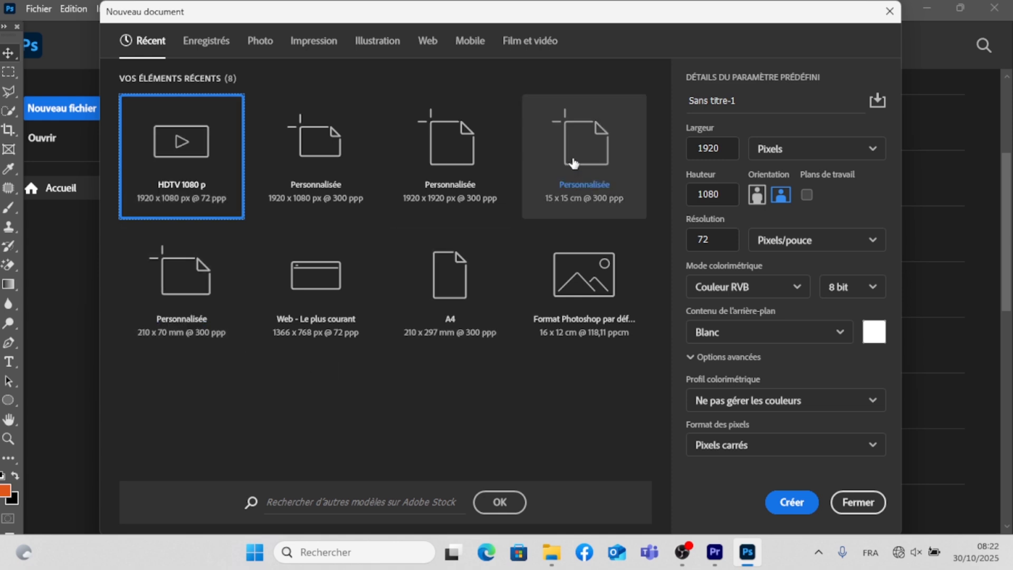
pyautogui.click(542, 46)
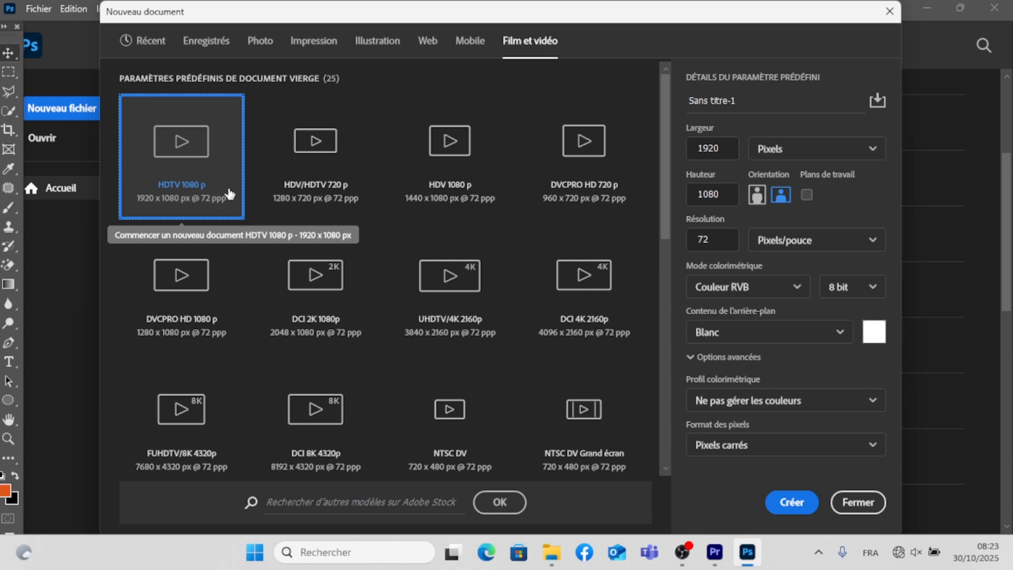
pyautogui.click(809, 508)
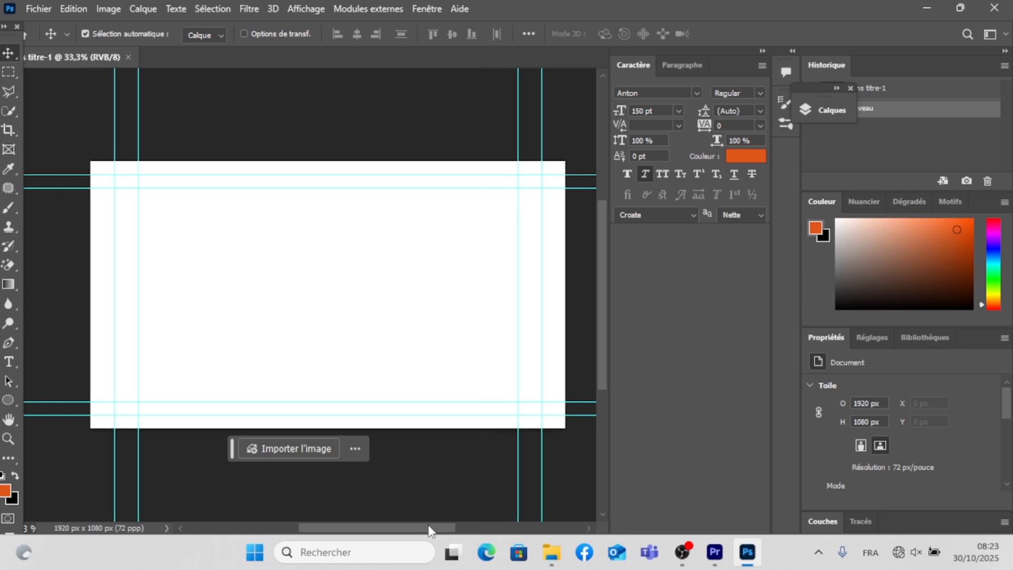
pyautogui.click(818, 110)
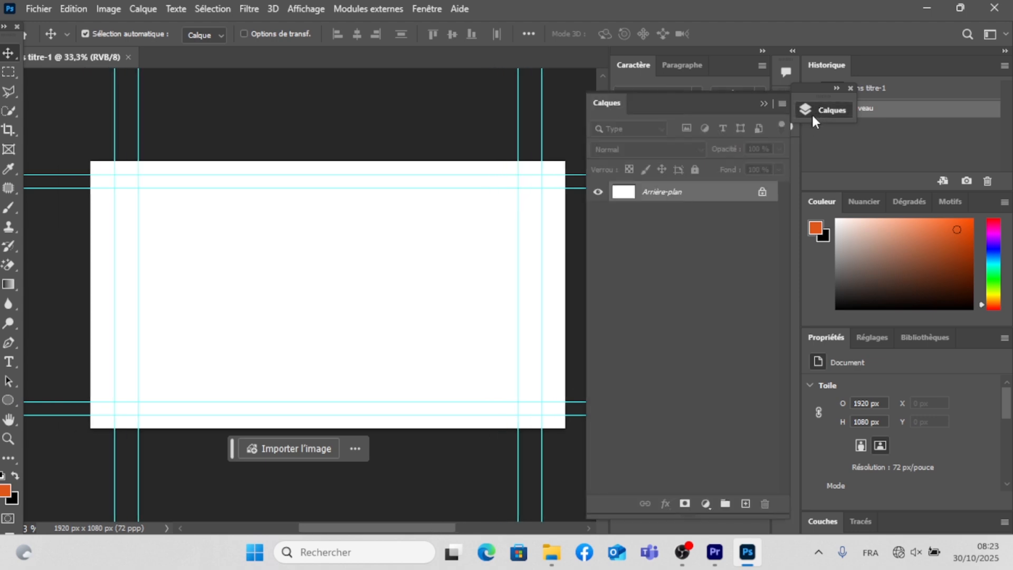
pyautogui.click(762, 195)
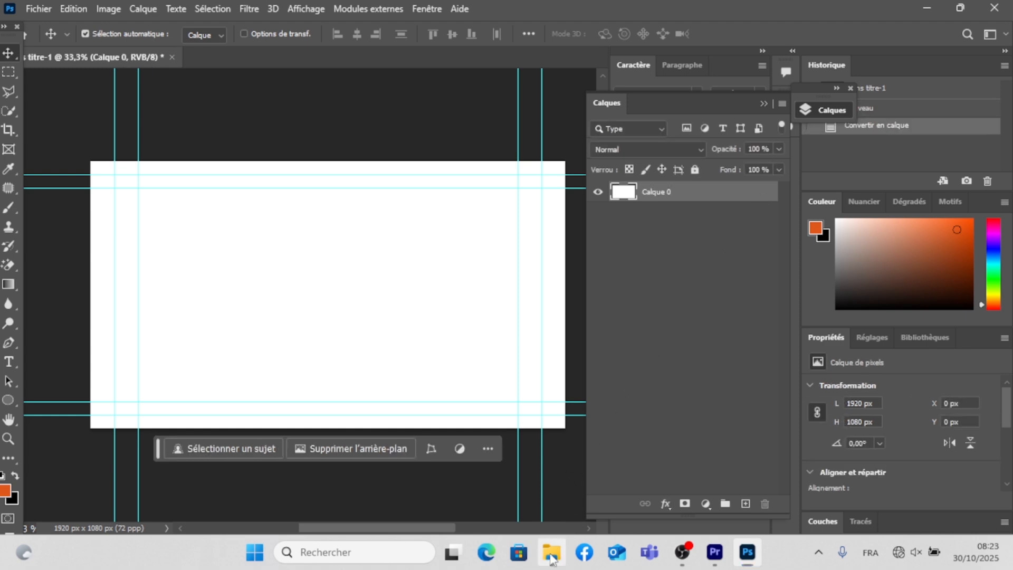
# - Switch to File Explorer and open the kms folder on the desktop
pyautogui.click(551, 554)
pyautogui.moveTo(472, 108); pyautogui.dragTo(667, 66)
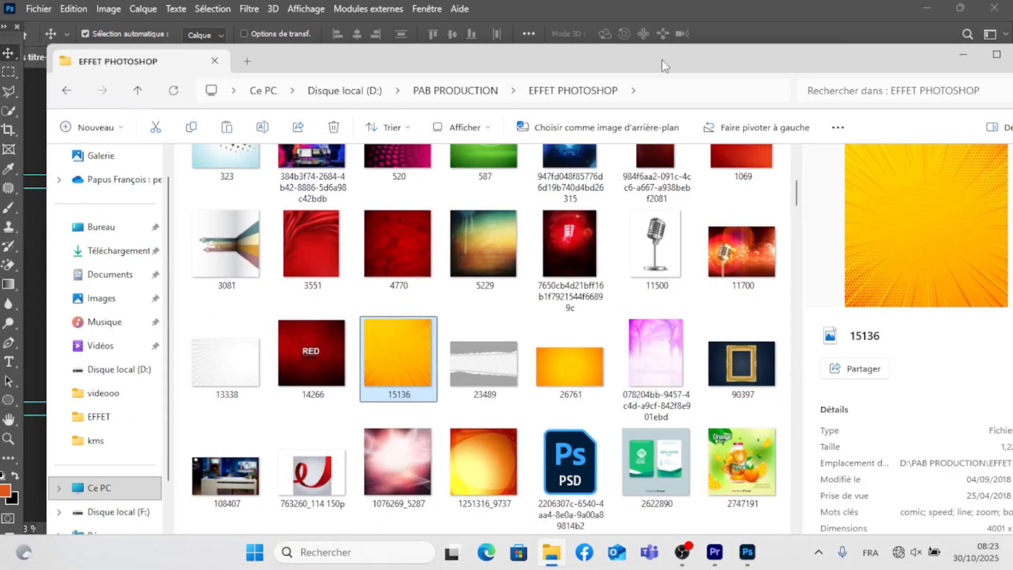
pyautogui.click(95, 488)
pyautogui.click(113, 230)
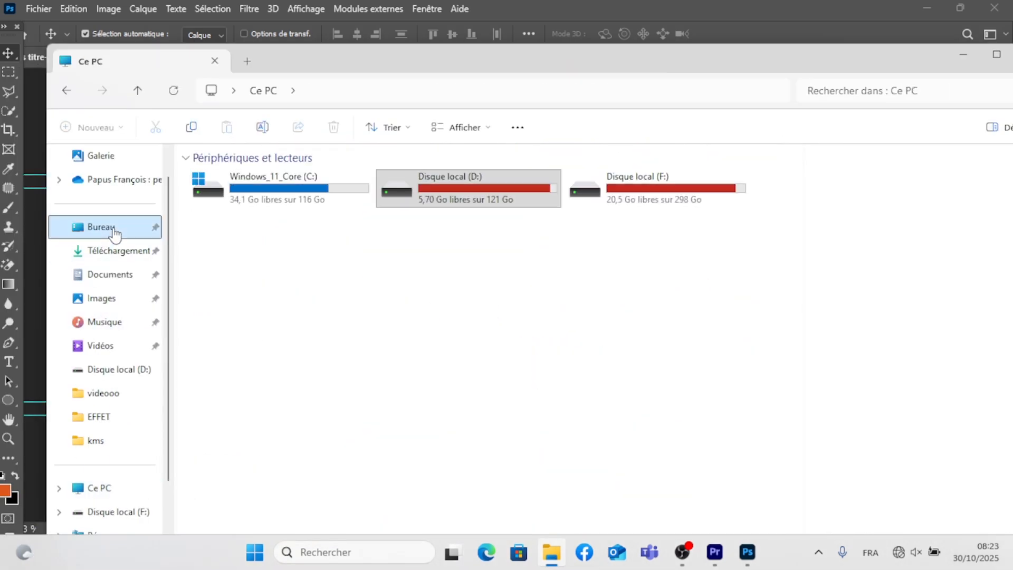
pyautogui.moveTo(469, 67); pyautogui.dragTo(529, 58)
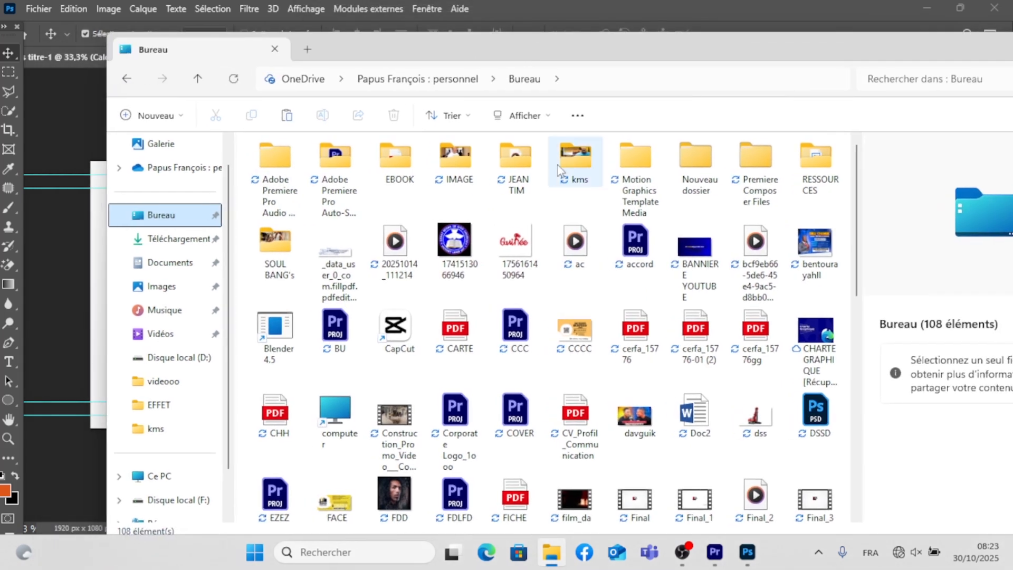
pyautogui.click(577, 166)
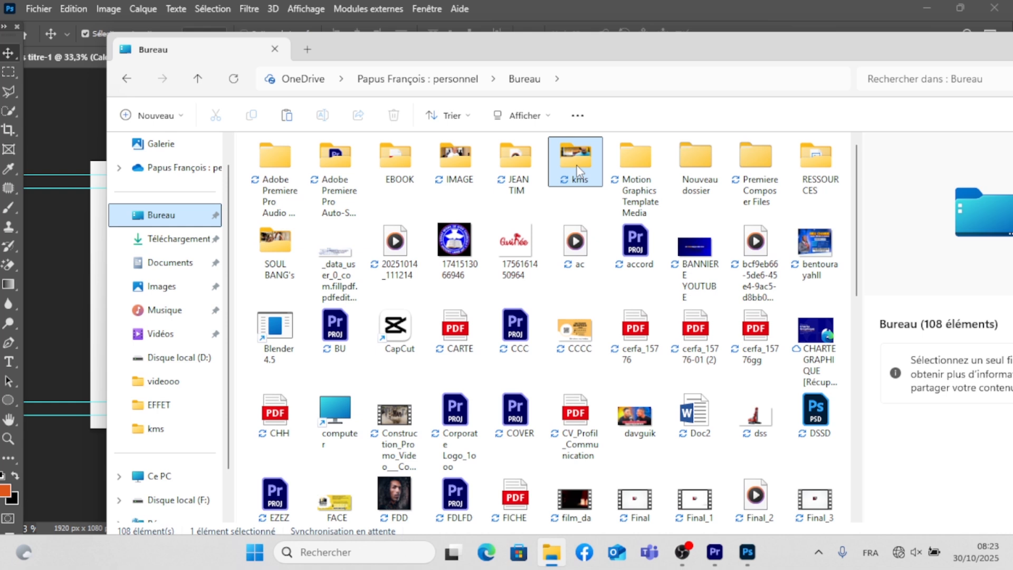
pyautogui.doubleClick(575, 166)
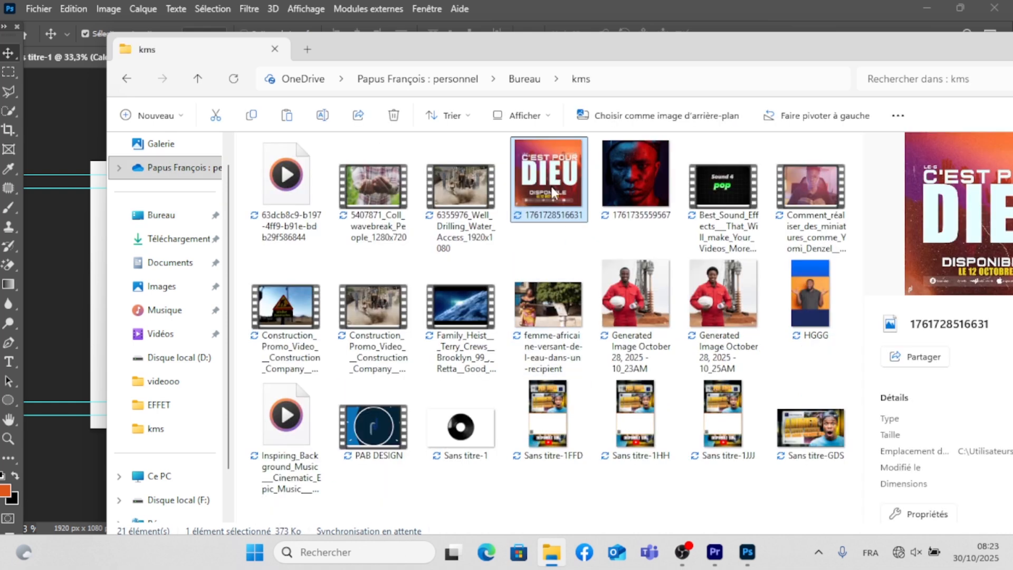
pyautogui.moveTo(558, 180); pyautogui.dragTo(56, 335)
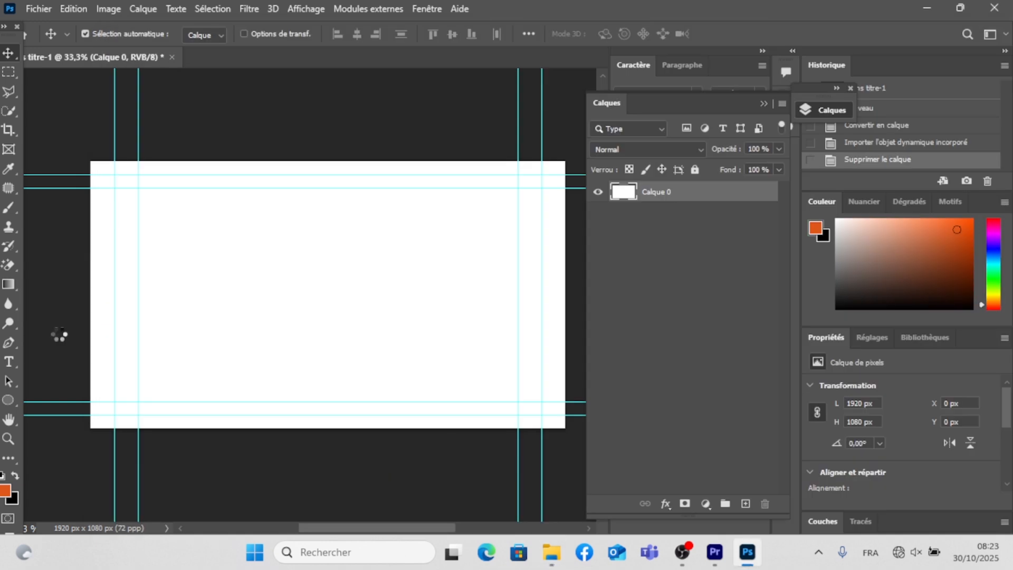
pyautogui.moveTo(419, 301); pyautogui.dragTo(315, 277)
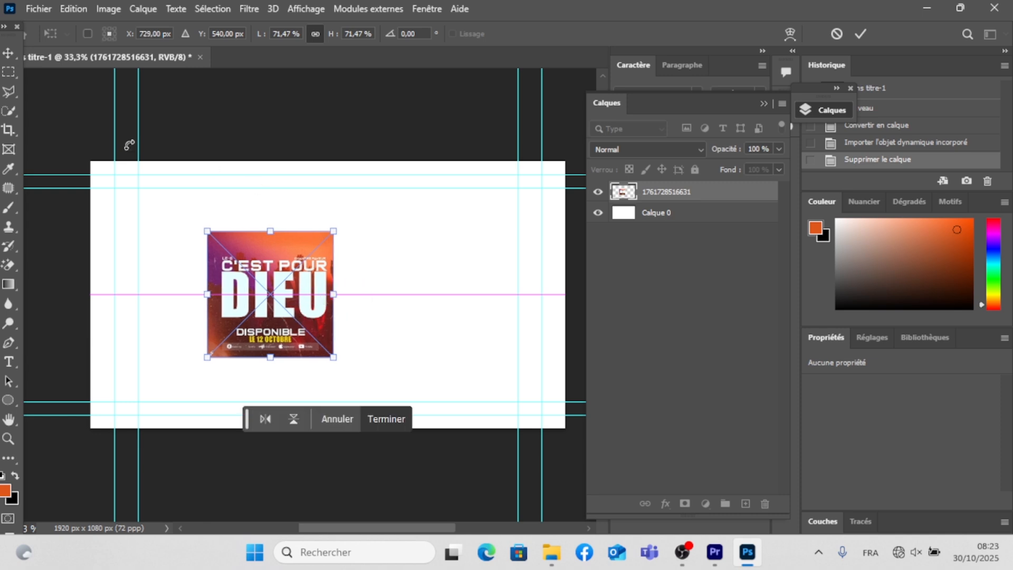
pyautogui.click(13, 49)
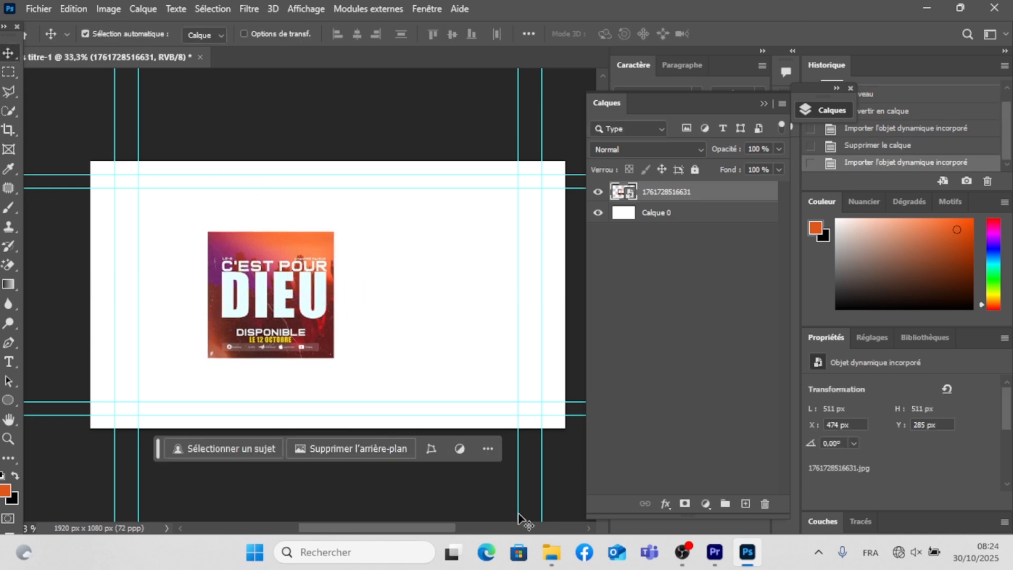
# - Place the vinyl image Sans titre-1 from the kms folder, scaled to 63.59 %, over the cover's right edge at X 985 px, Y 558.50 px
pyautogui.click(551, 552)
pyautogui.click(451, 430)
pyautogui.moveTo(451, 431); pyautogui.dragTo(73, 379)
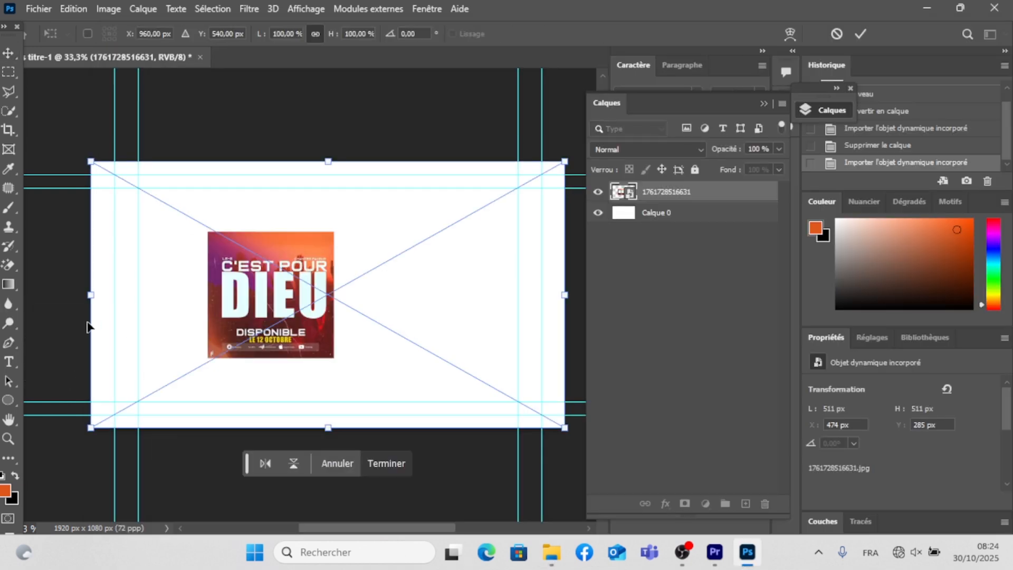
pyautogui.moveTo(91, 295); pyautogui.dragTo(315, 311)
pyautogui.moveTo(417, 309); pyautogui.dragTo(347, 306)
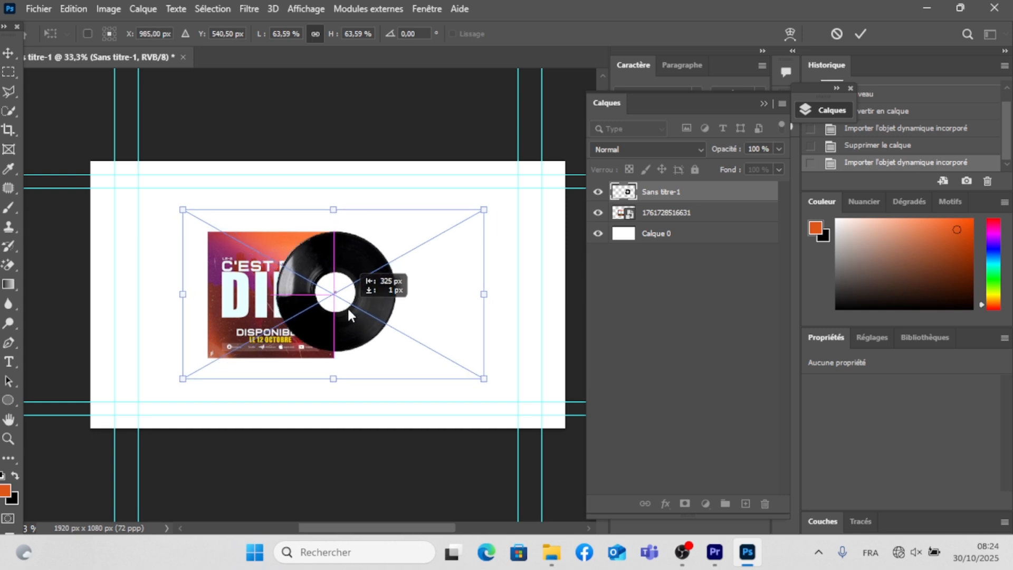
pyautogui.press('Down')
pyautogui.press('Down')
pyautogui.press('Down')
pyautogui.press('Down')
pyautogui.press('Down')
pyautogui.press('Down')
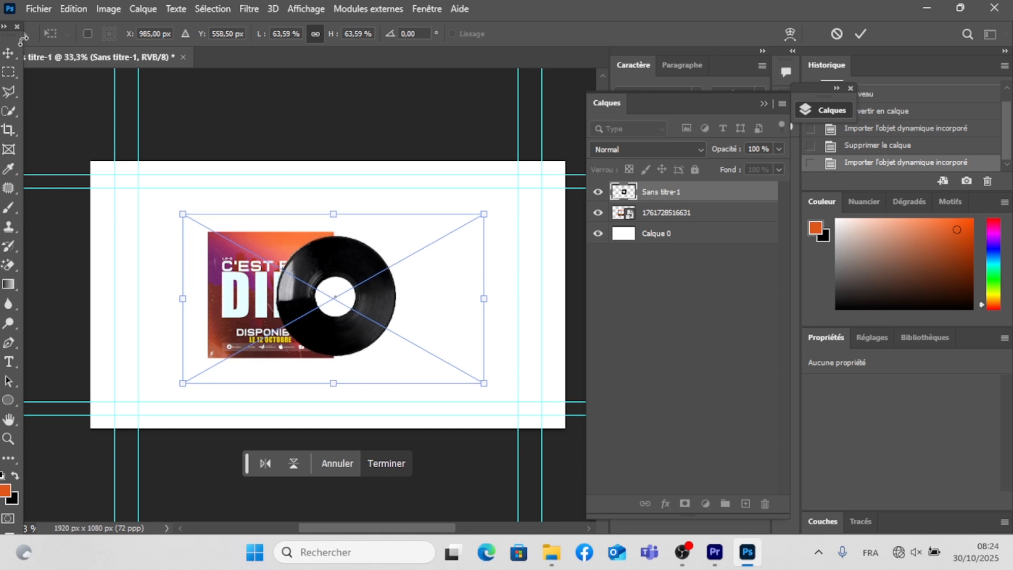
pyautogui.press('Return')
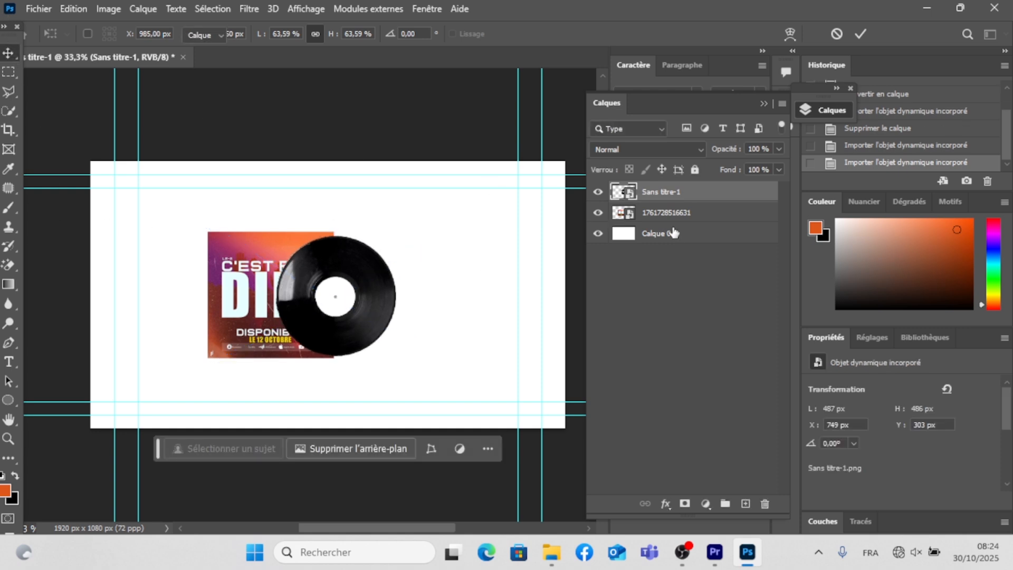
# - Bring the cover layer above the vinyl layer and shift the vinyl to X 742 px, Y 304 px behind the cover
pyautogui.moveTo(666, 212); pyautogui.dragTo(649, 191)
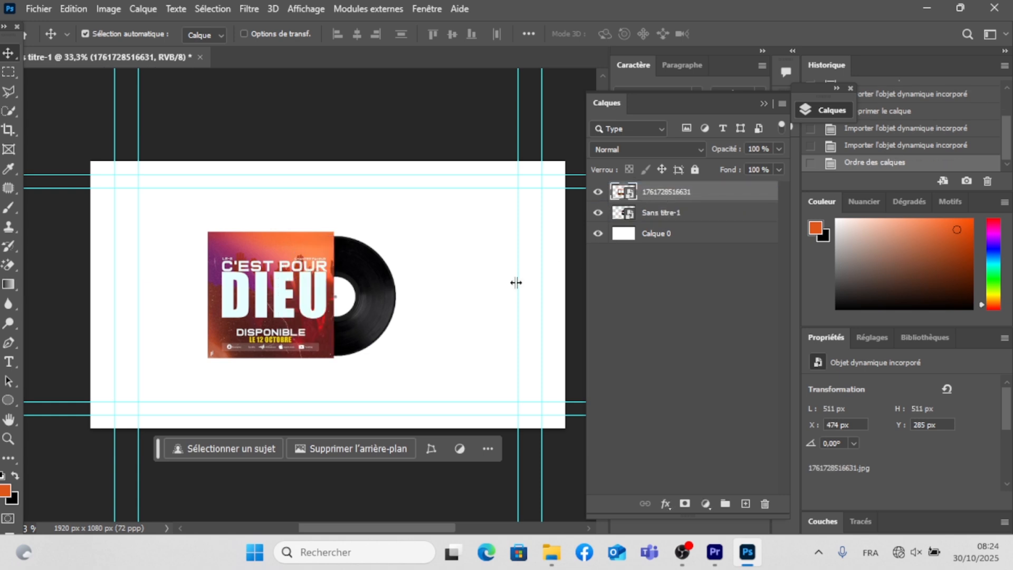
pyautogui.click(382, 310)
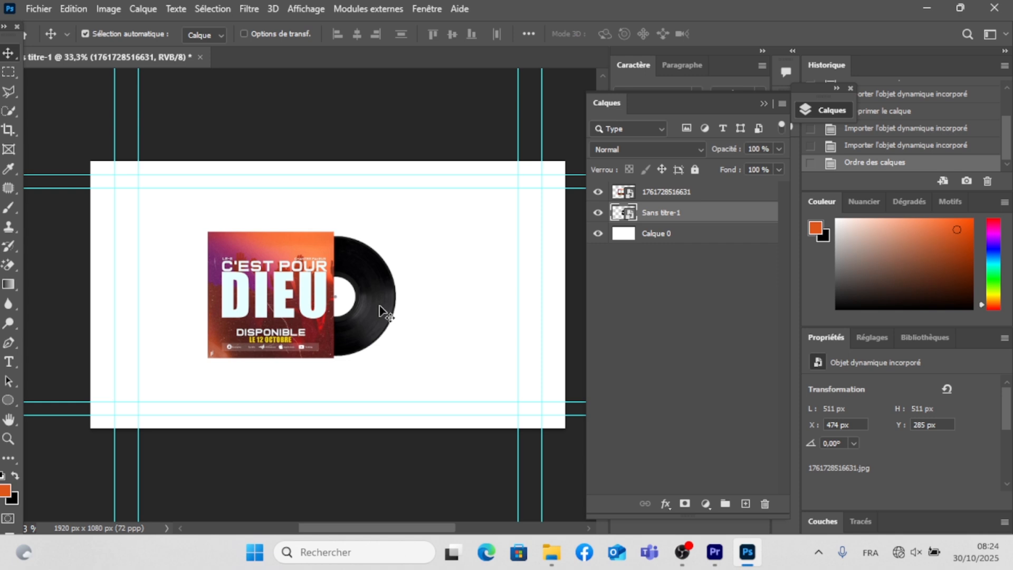
pyautogui.moveTo(378, 310); pyautogui.dragTo(379, 305)
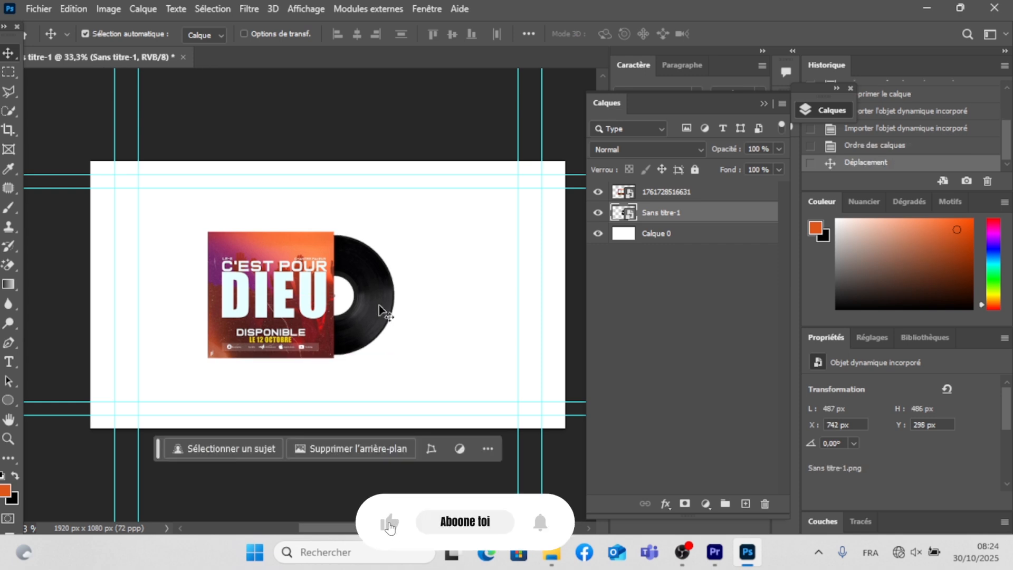
pyautogui.press('Down')
pyautogui.press('Down')
pyautogui.press('Down')
pyautogui.press('Down')
pyautogui.press('Down')
pyautogui.press('Down')
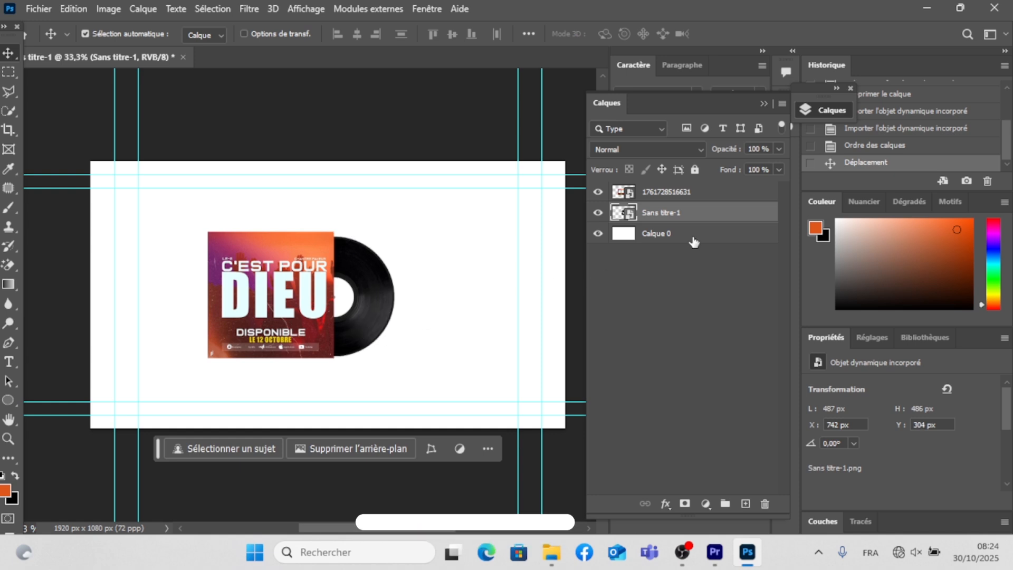
# - Group the cover and vinyl layers together, and undo the extra empty group
pyautogui.click(672, 200)
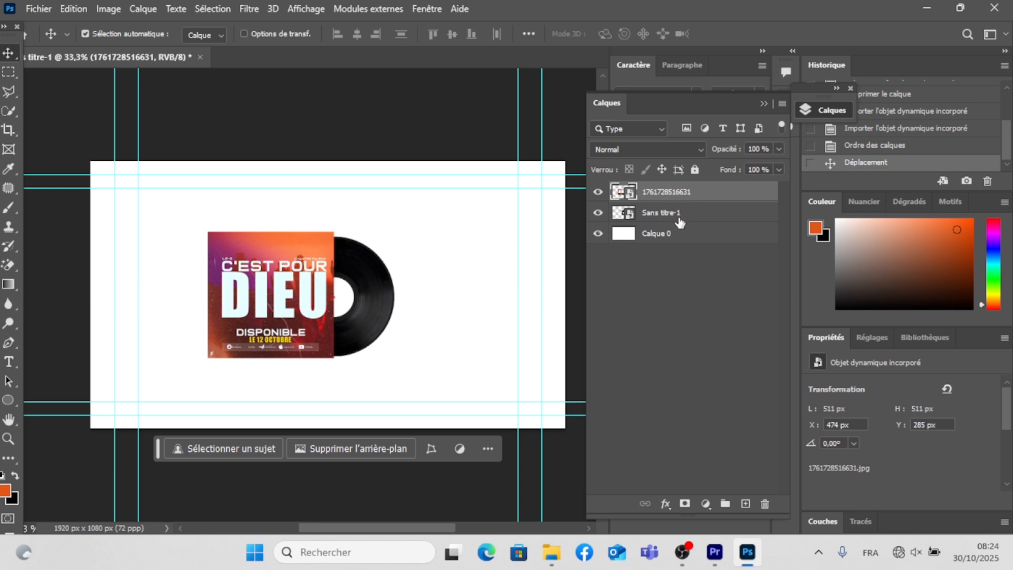
pyautogui.keyDown('shift'); pyautogui.click(680, 216); pyautogui.keyUp('shift')
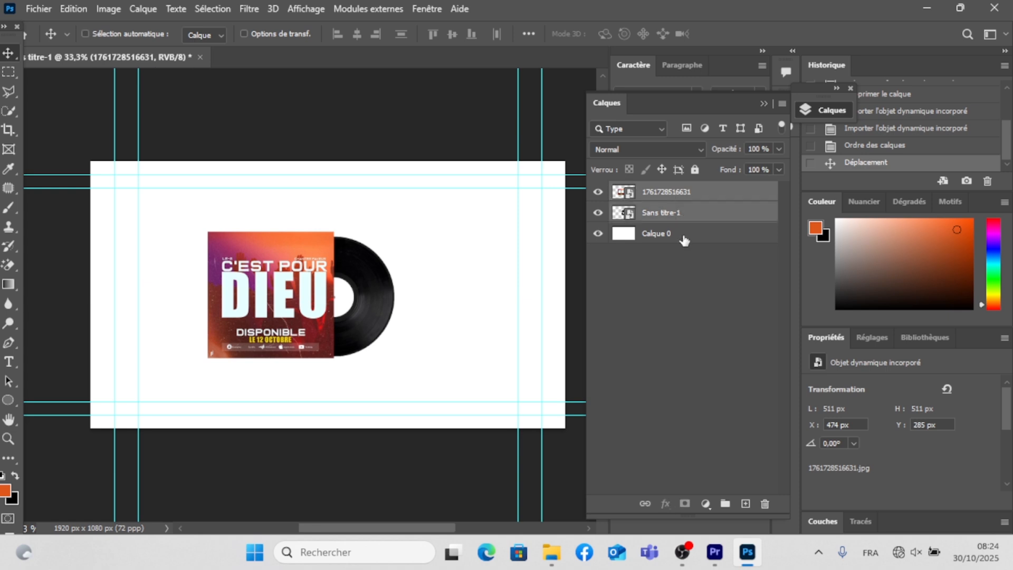
pyautogui.doubleClick(726, 507)
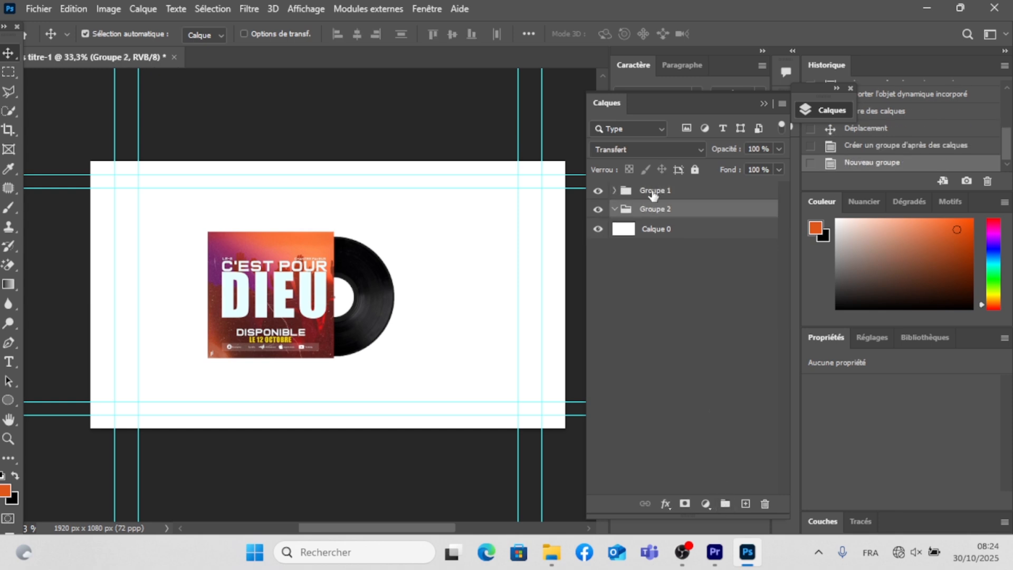
pyautogui.hotkey('ctrl', 'z')
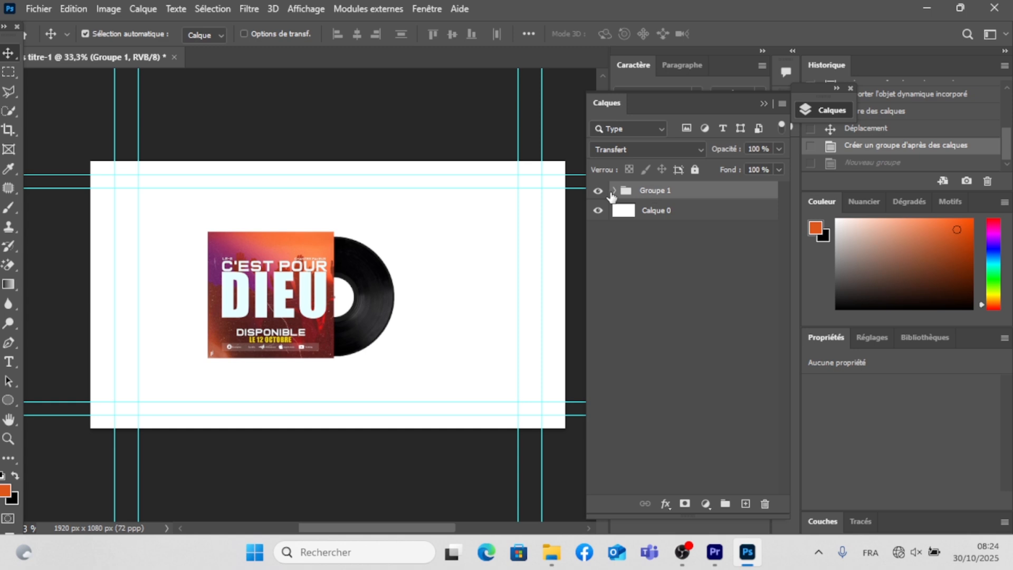
# - Set alignment to the canvas (Toile) and centre the cover and vinyl group horizontally
pyautogui.click(528, 34)
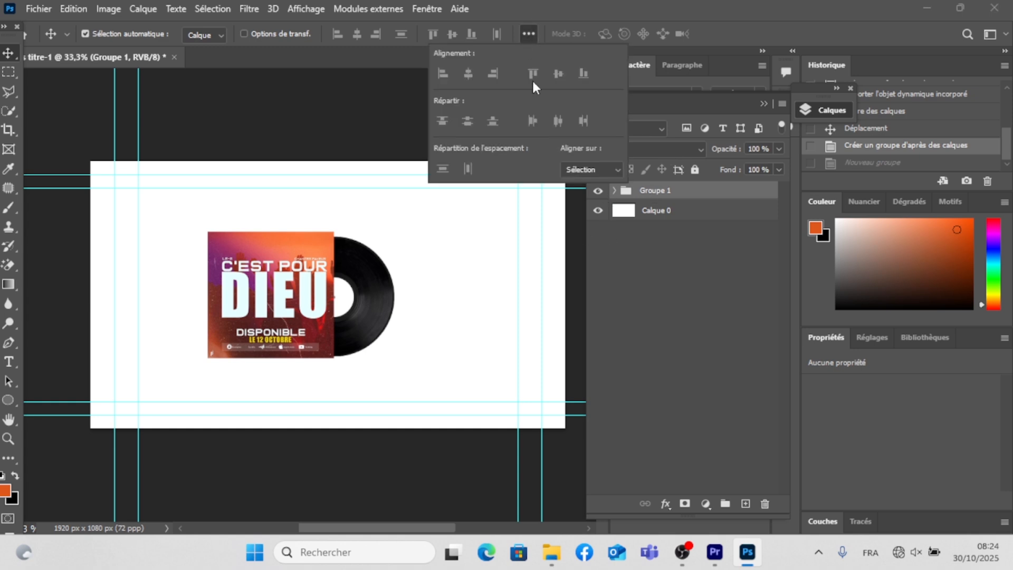
pyautogui.click(587, 168)
pyautogui.click(575, 195)
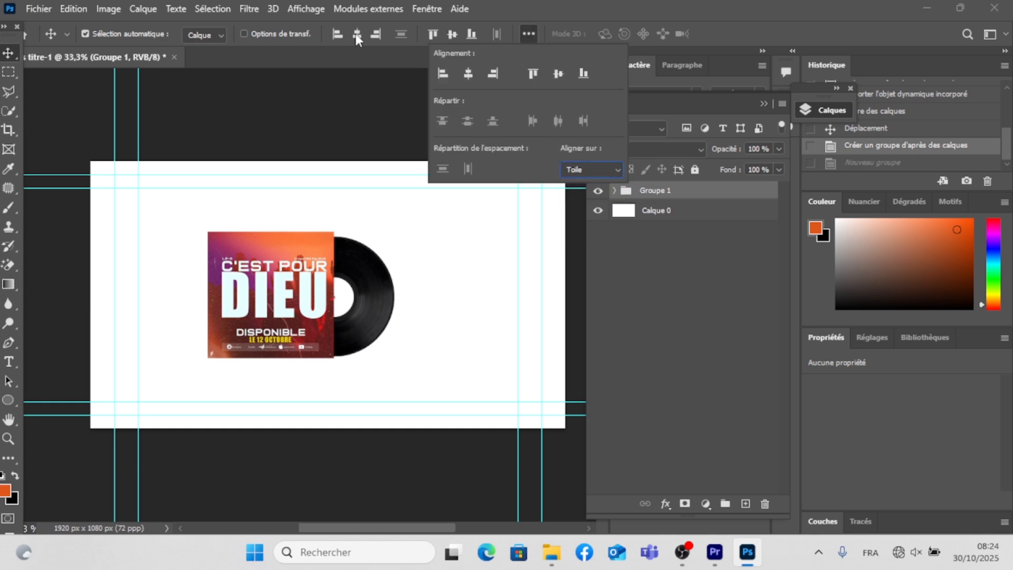
pyautogui.click(358, 35)
pyautogui.click(357, 35)
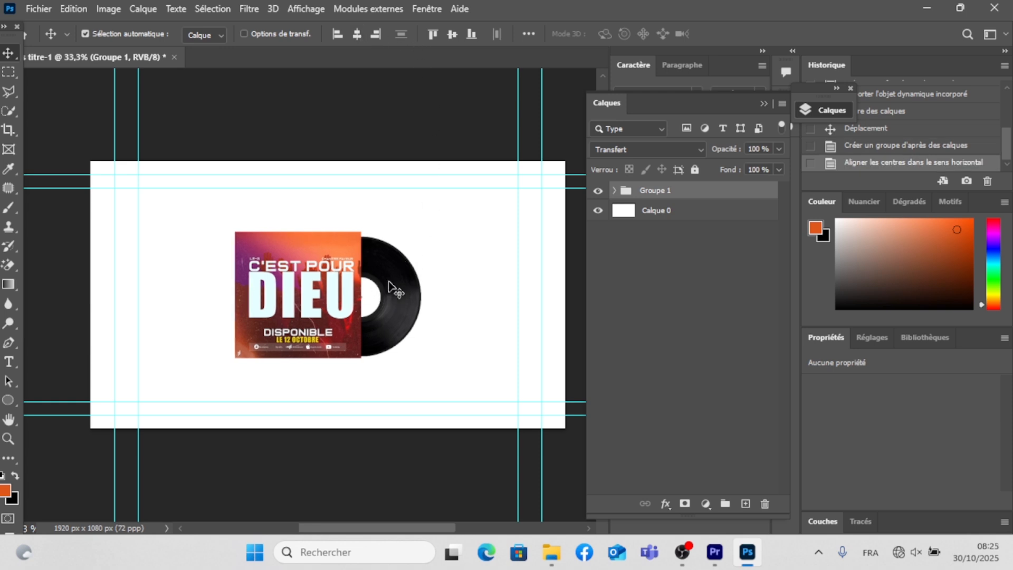
# - Fill the white background layer Calque 0 with grey 9d9d9c using the Paint Bucket
pyautogui.click(653, 211)
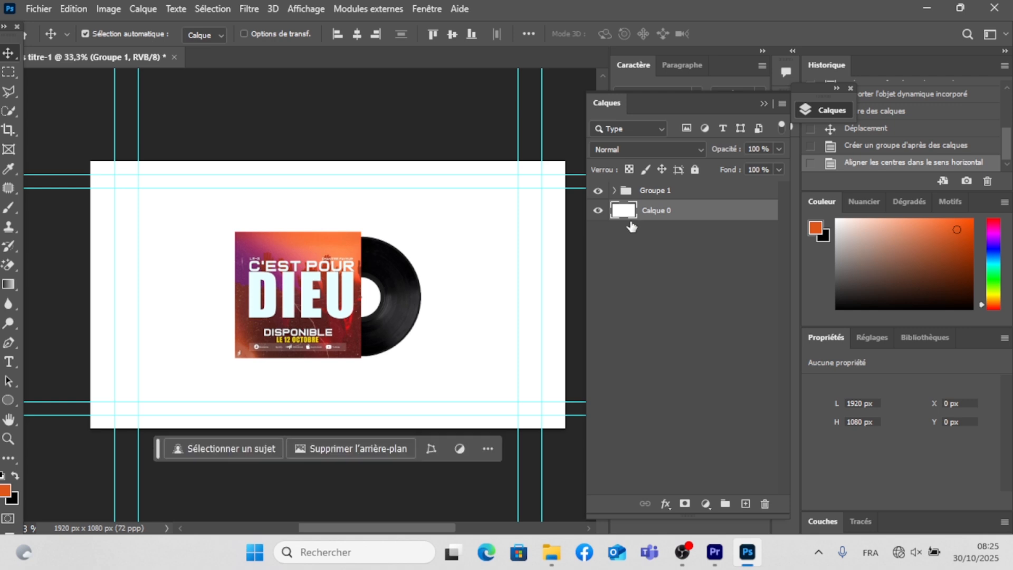
pyautogui.press('g')
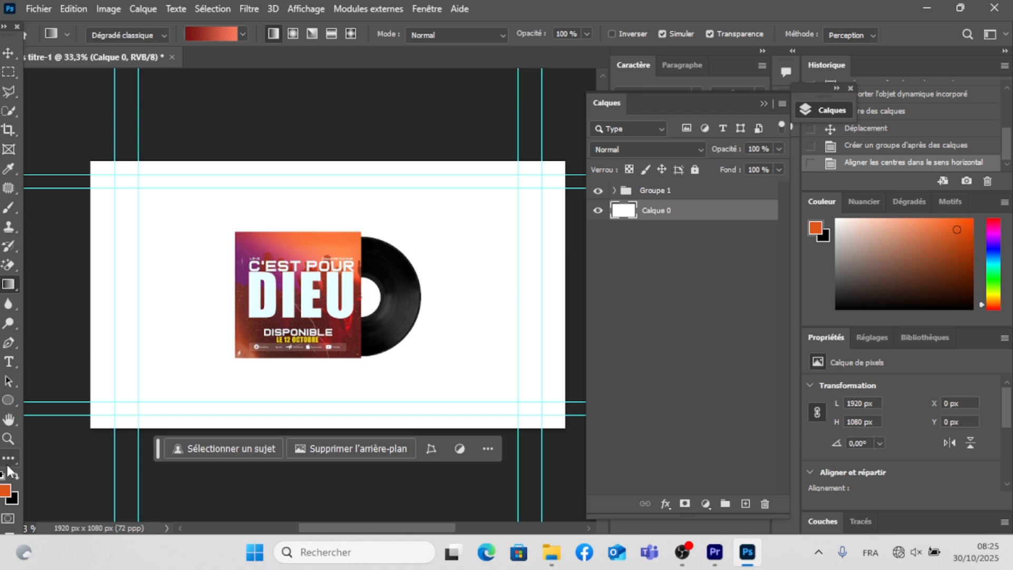
pyautogui.click(5, 491)
pyautogui.moveTo(548, 359); pyautogui.dragTo(528, 348)
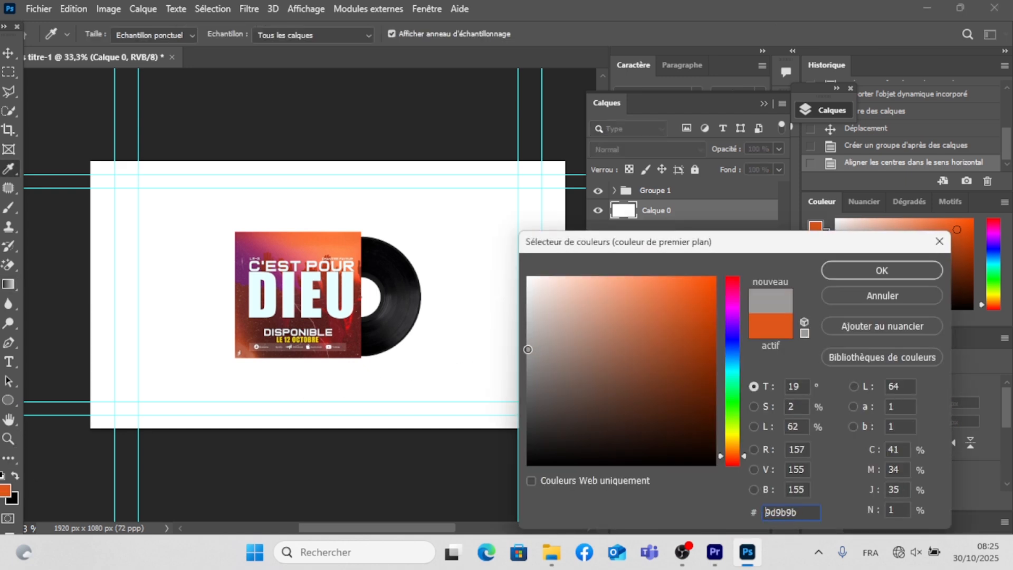
pyautogui.click(851, 272)
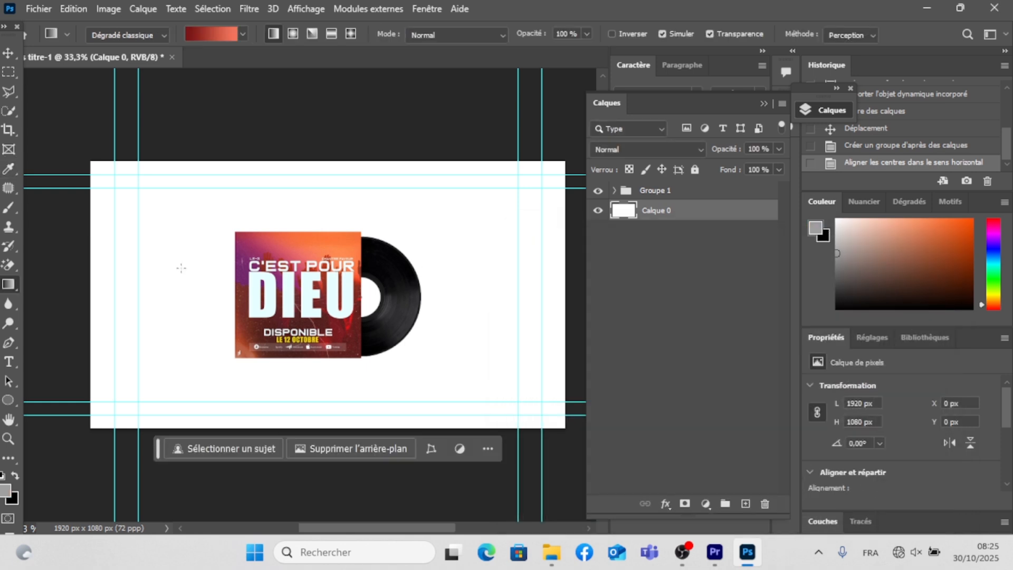
pyautogui.rightClick(15, 282)
pyautogui.click(62, 296)
pyautogui.click(163, 270)
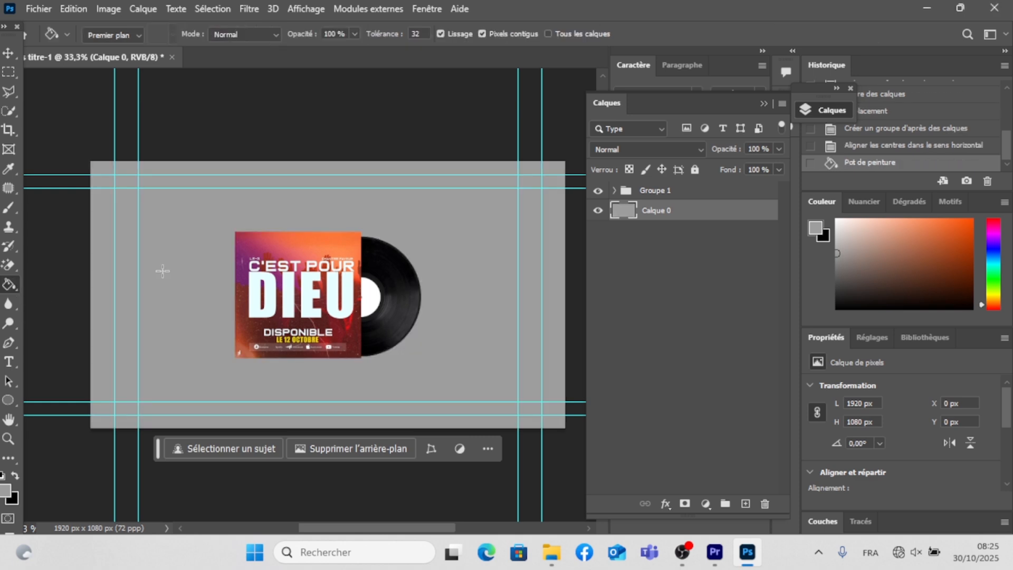
pyautogui.click(10, 55)
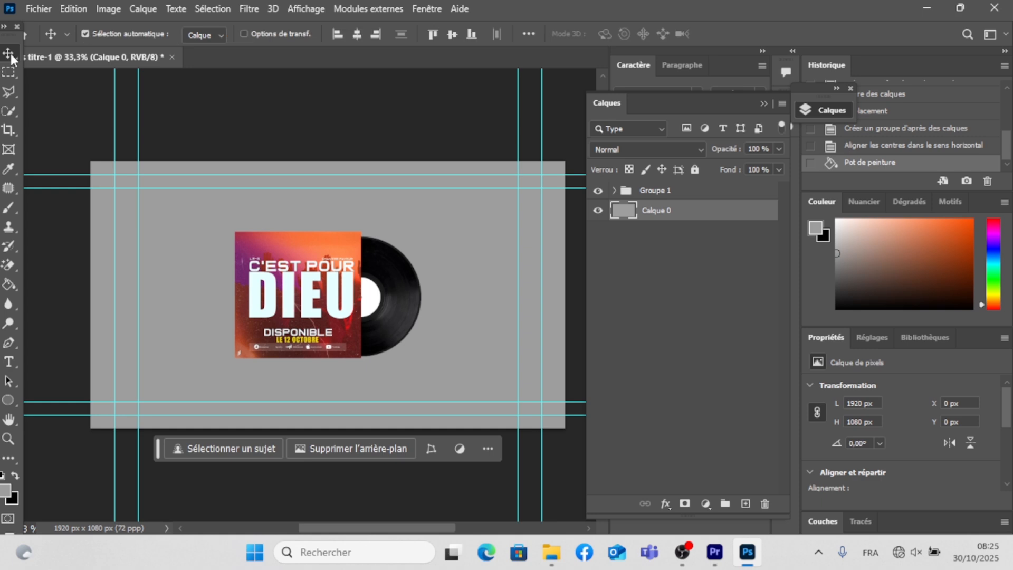
# - Undo the previous background fill and refill layer Calque 0 with lighter grey c0c0c0 using the Paint Bucket
pyautogui.click(5, 491)
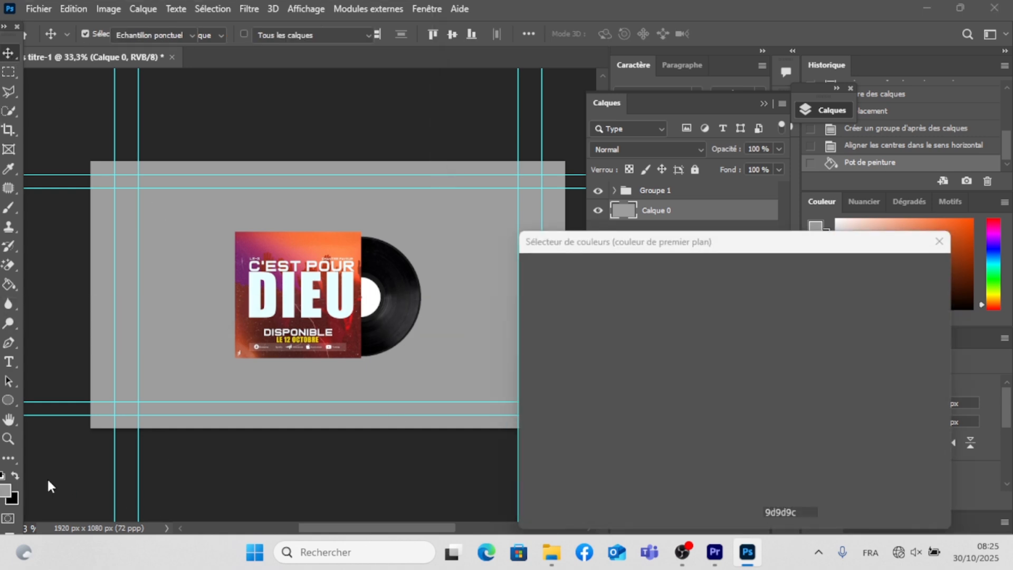
pyautogui.click(530, 323)
pyautogui.write('c0c0c0')
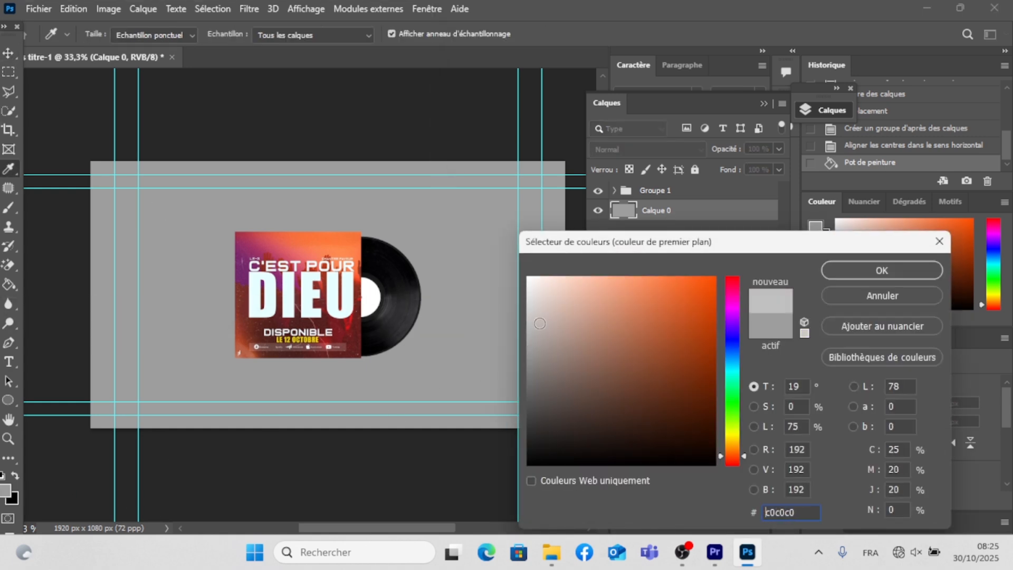
pyautogui.click(881, 271)
pyautogui.click(397, 292)
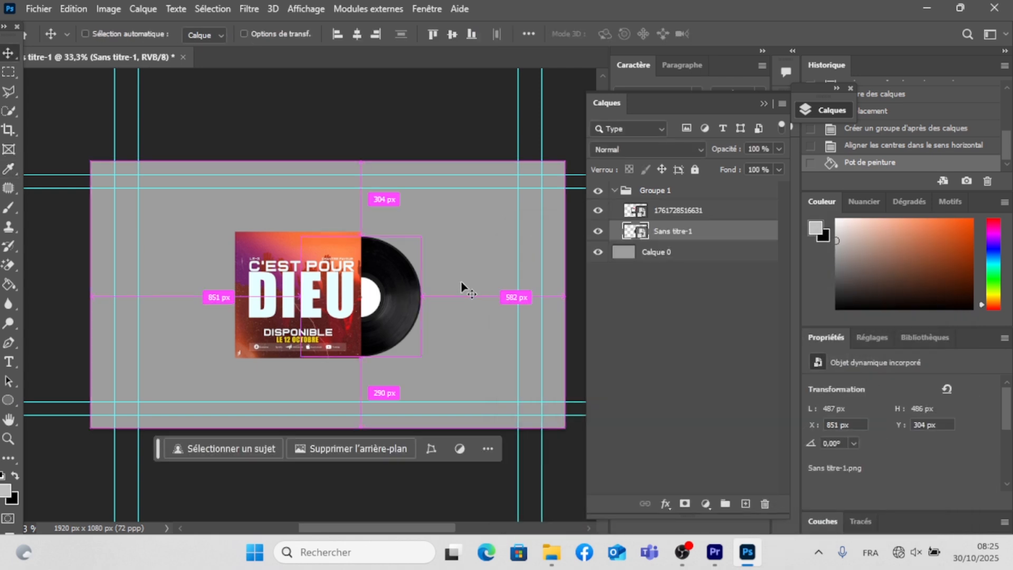
pyautogui.hotkey('ctrl', 'z')
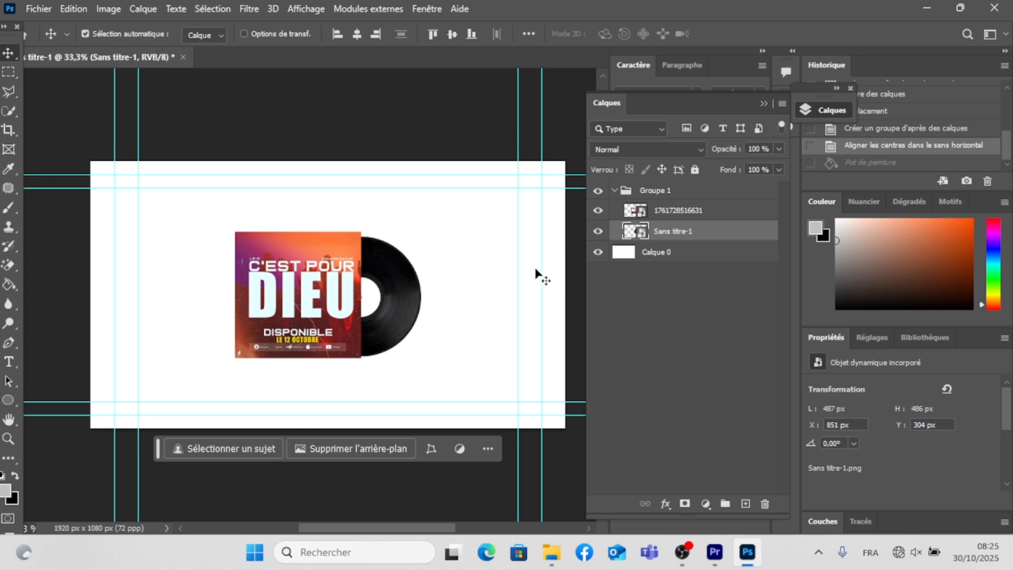
pyautogui.click(661, 254)
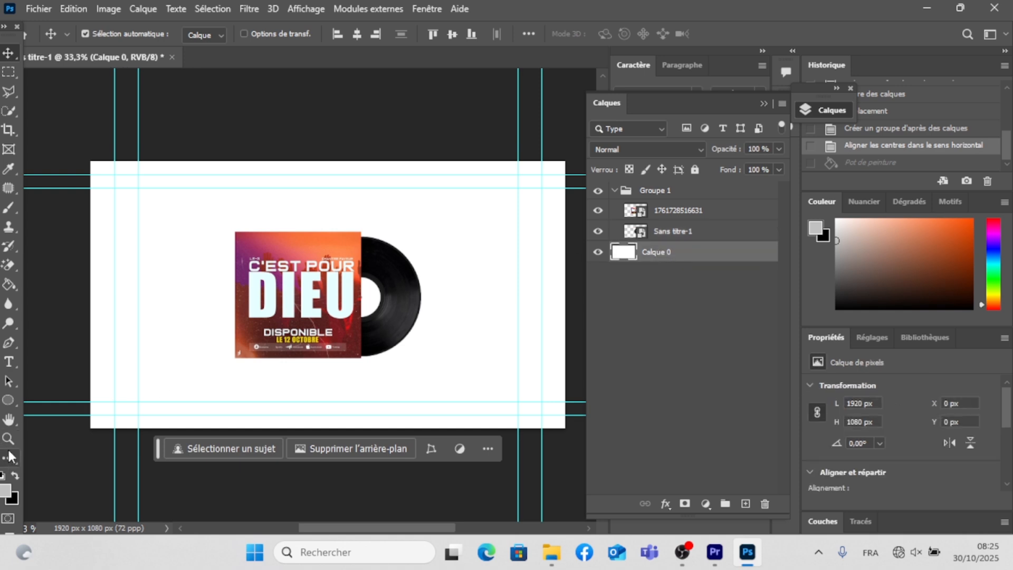
pyautogui.click(9, 285)
pyautogui.click(213, 341)
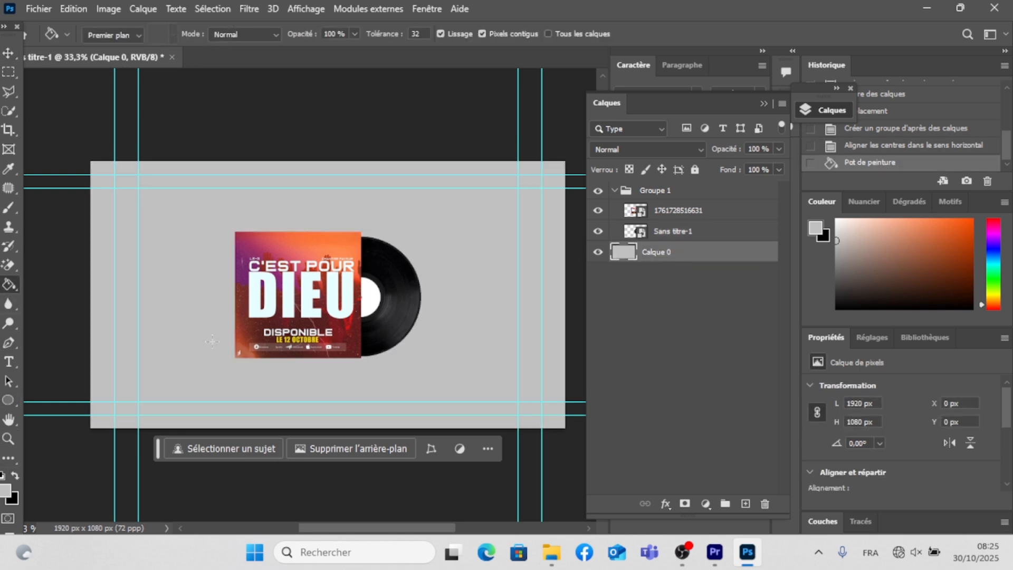
# - Create a new group below Groupe 1, place the background layer Calque 0 inside it, and rename the group FOND
pyautogui.click(8, 53)
pyautogui.click(9, 420)
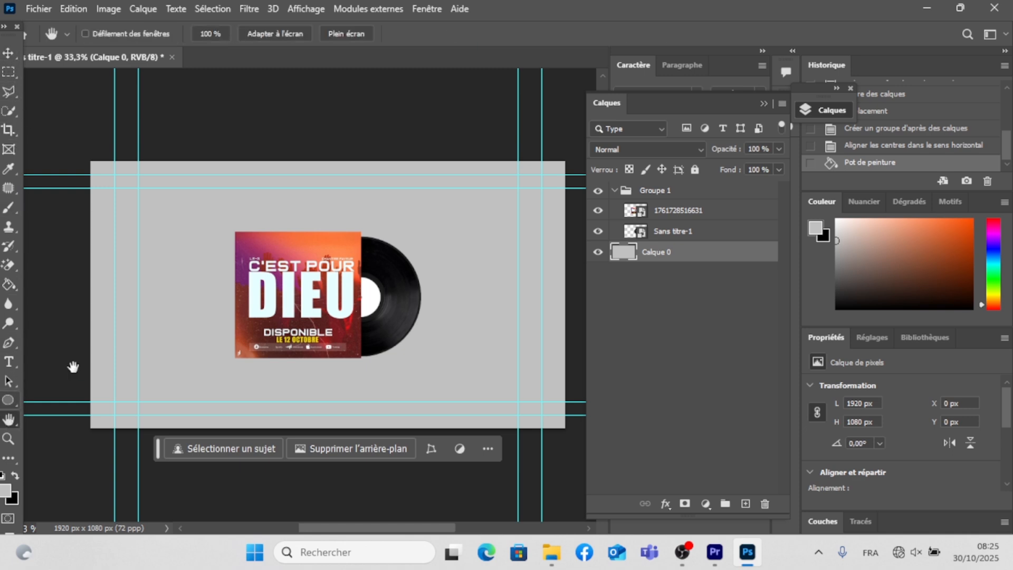
pyautogui.scroll(1, 314, 260)
pyautogui.scroll(1, 315, 259)
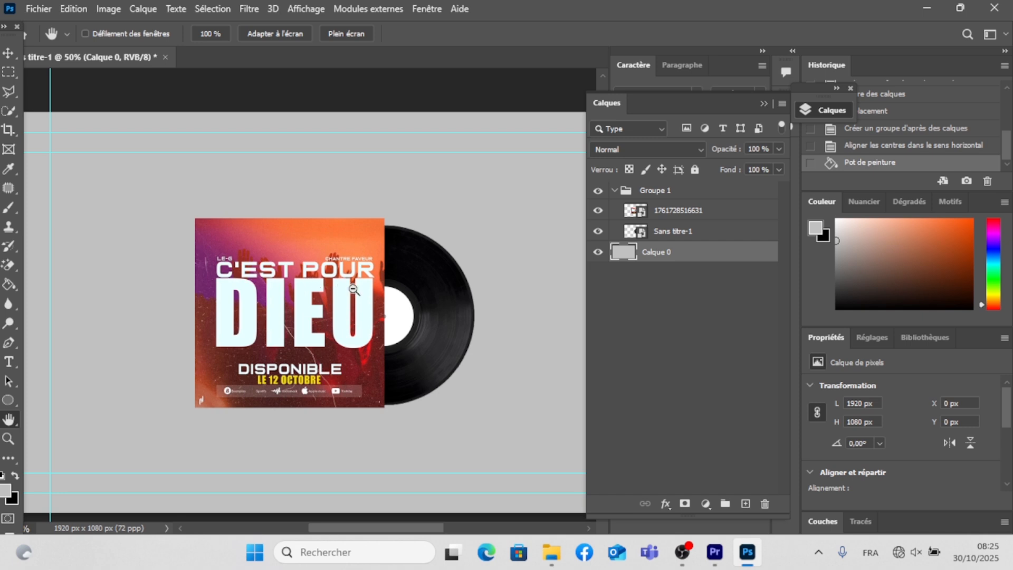
pyautogui.scroll(-2, 352, 288)
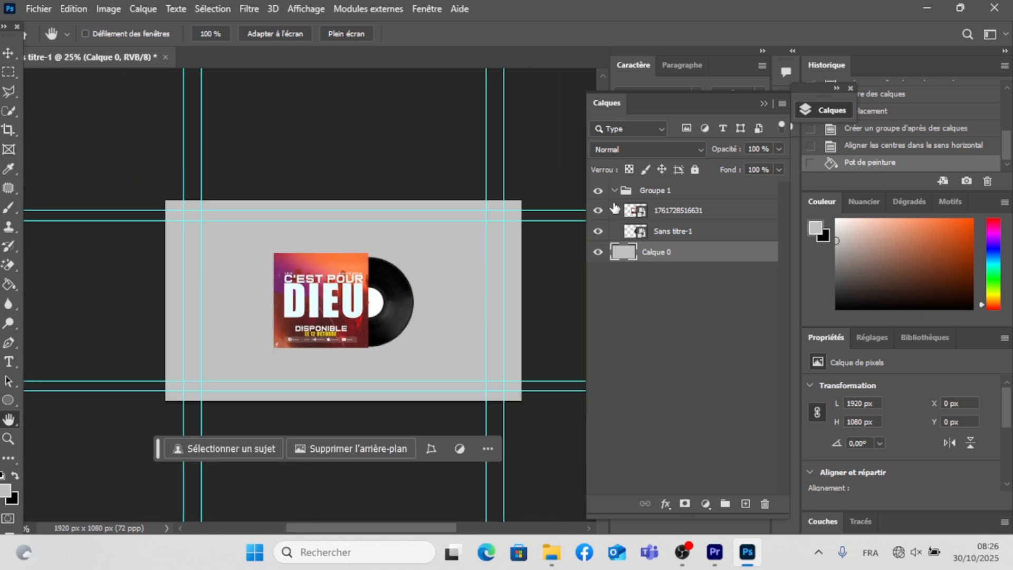
pyautogui.click(614, 190)
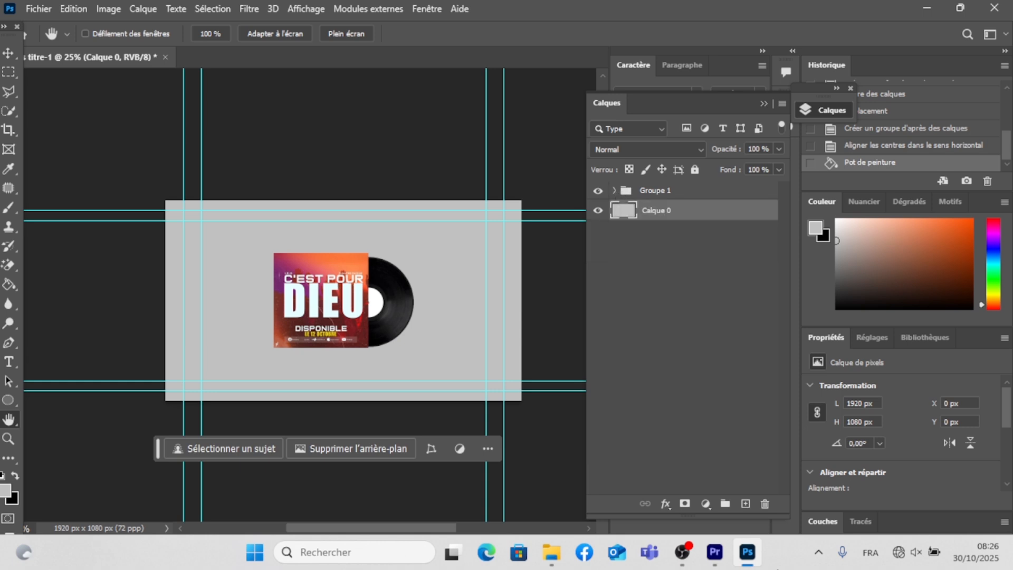
pyautogui.click(726, 503)
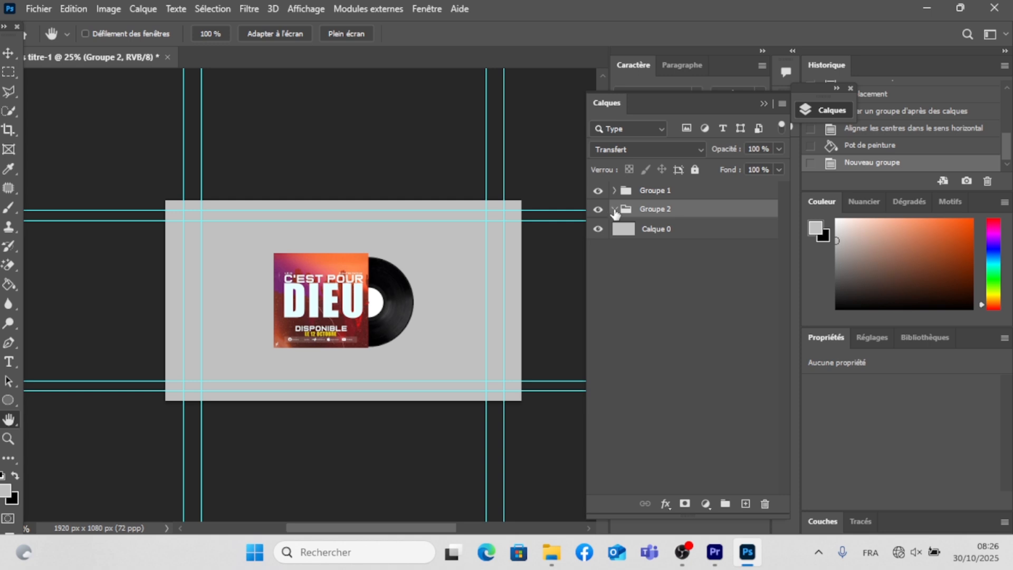
pyautogui.moveTo(667, 227); pyautogui.dragTo(657, 213)
pyautogui.doubleClick(657, 210)
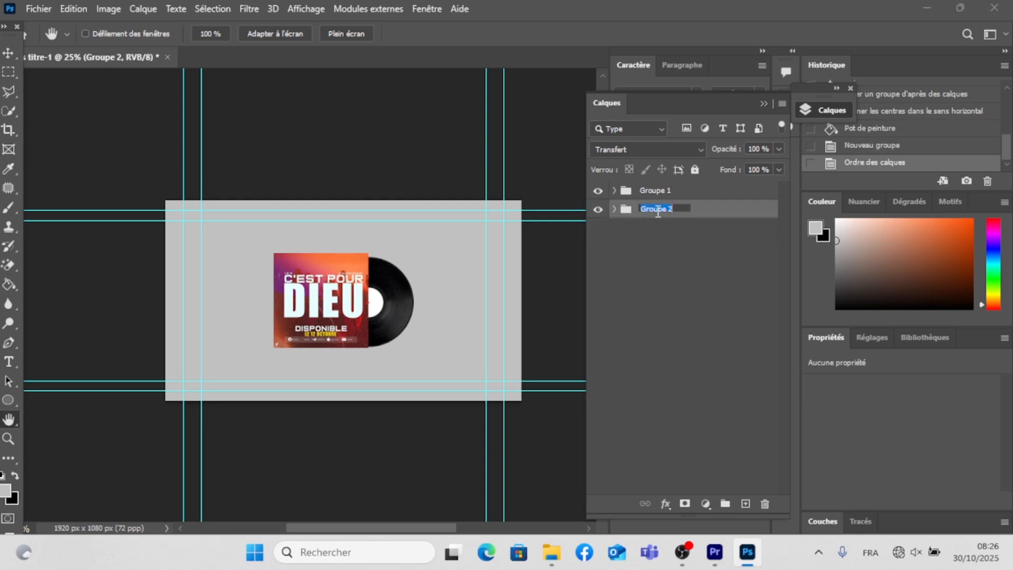
pyautogui.write('FOND')
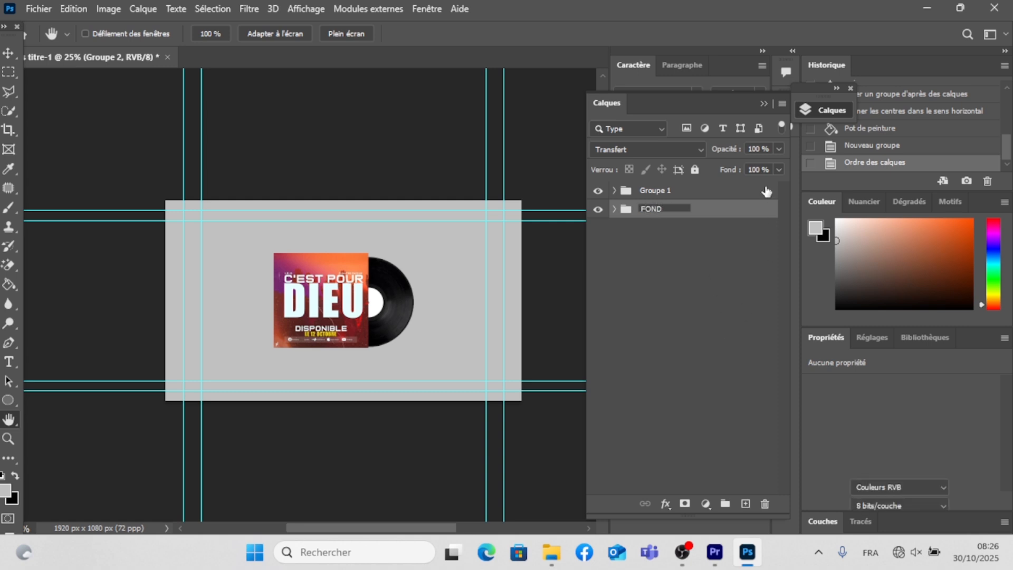
pyautogui.click(732, 320)
# - Rename the cover and vinyl group Groupe 1 as AFFICHE ET CD
pyautogui.doubleClick(654, 192)
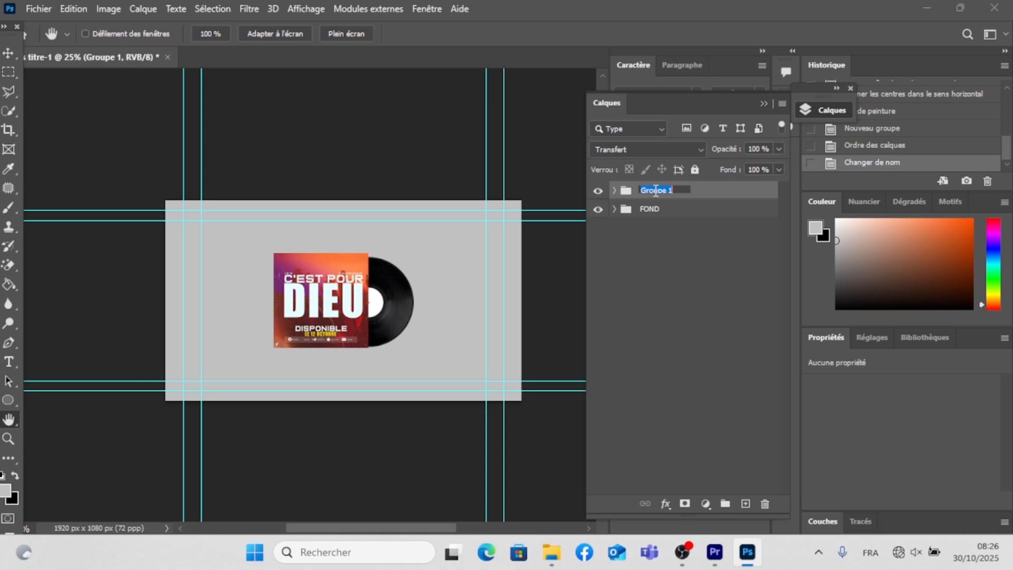
pyautogui.write('A')
pyautogui.write('FFICHE ET CD')
pyautogui.click(7, 52)
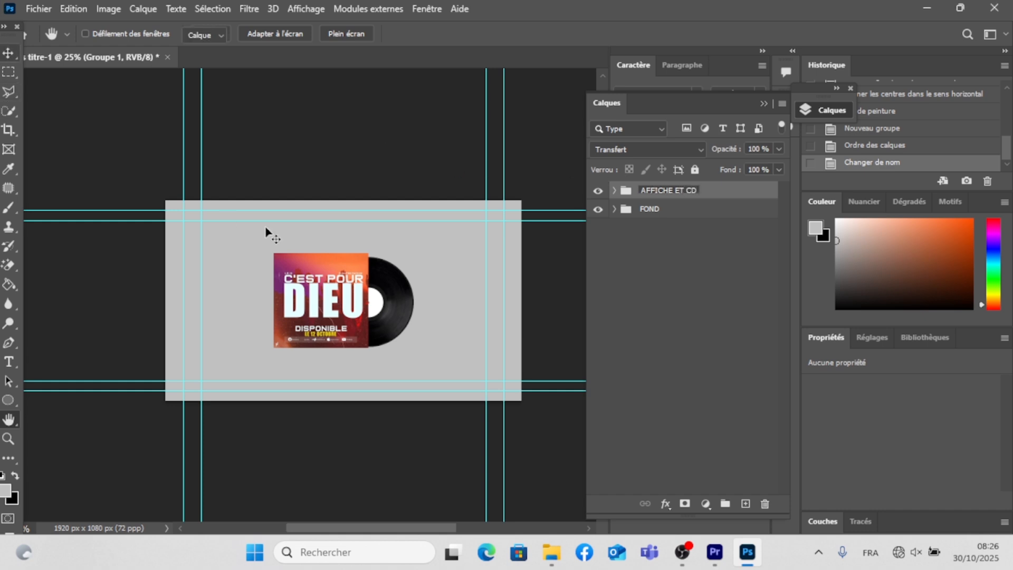
pyautogui.click(266, 228)
# - Draw a thin, flat ellipse about 841 x 18 px just below the album cover, on a layer above the FOND group
pyautogui.click(9, 420)
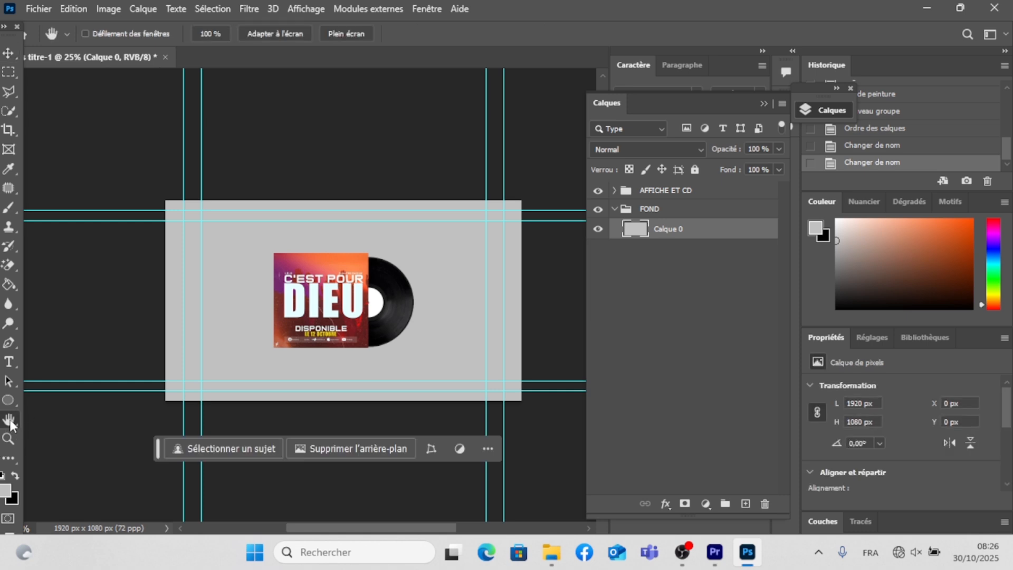
pyautogui.scroll(2, 369, 272)
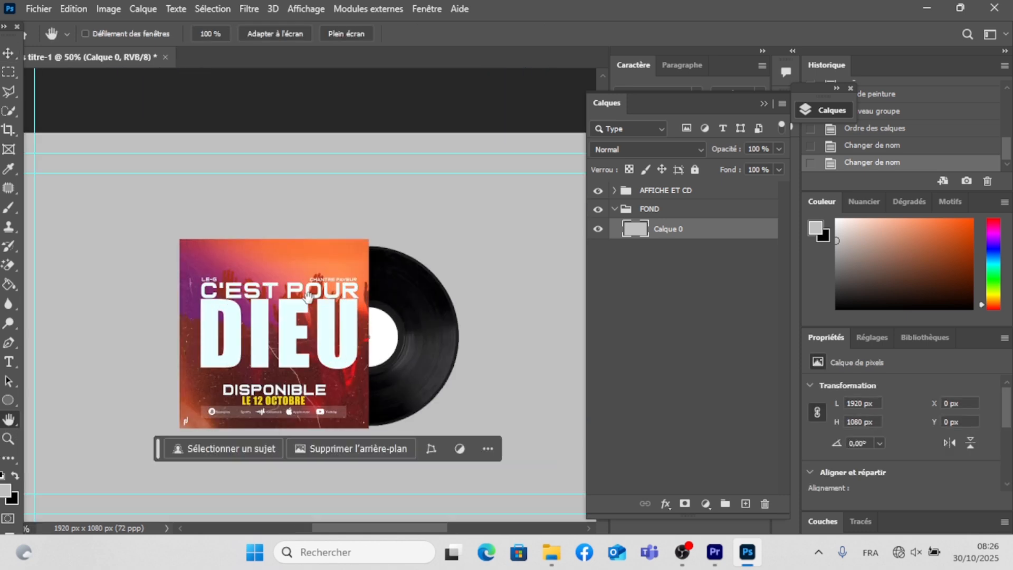
pyautogui.scroll(-3, 308, 295)
pyautogui.press('alt')
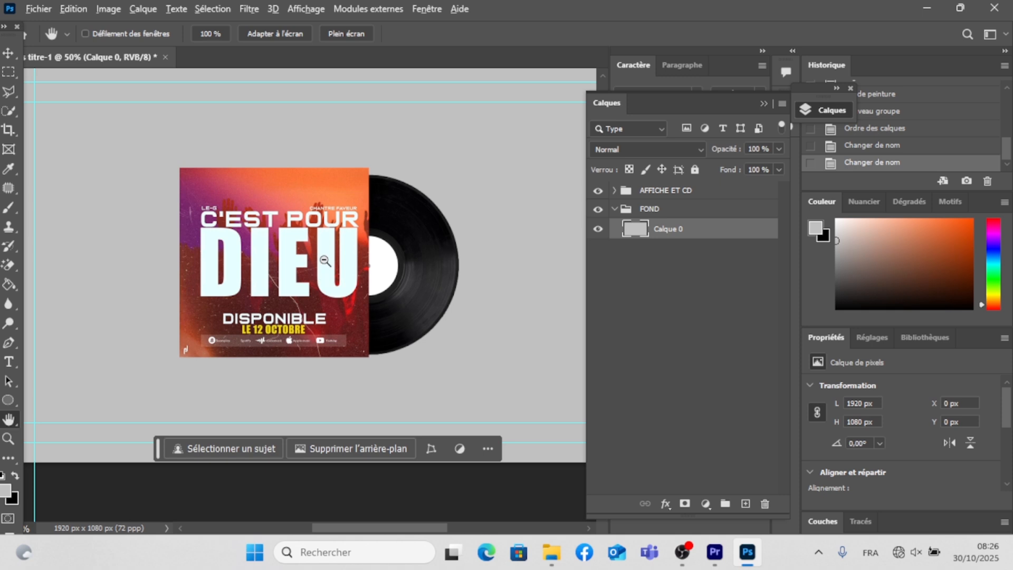
pyautogui.keyDown('alt'); pyautogui.click(325, 261); pyautogui.keyUp('alt')
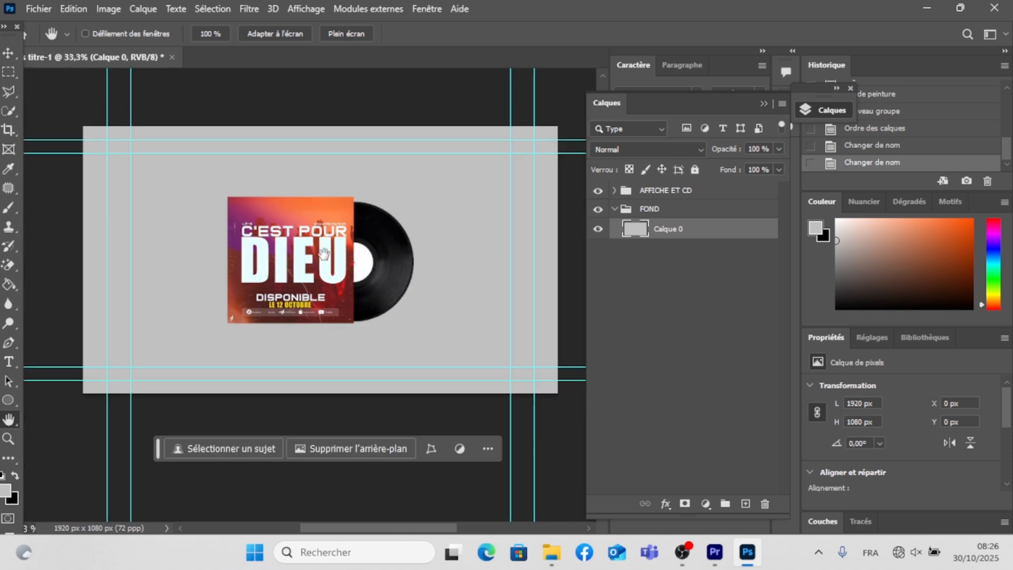
pyautogui.click(614, 209)
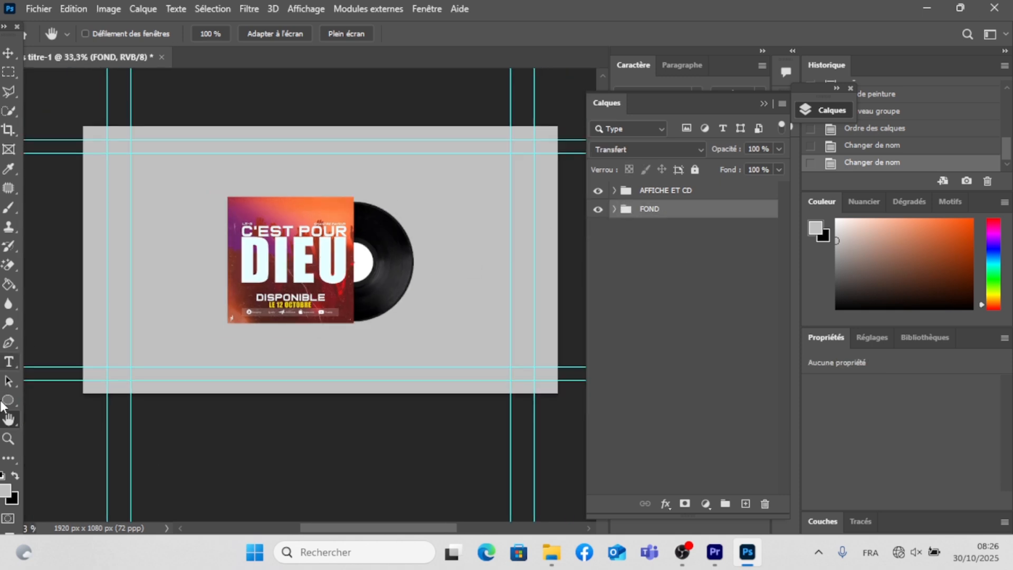
pyautogui.press('u')
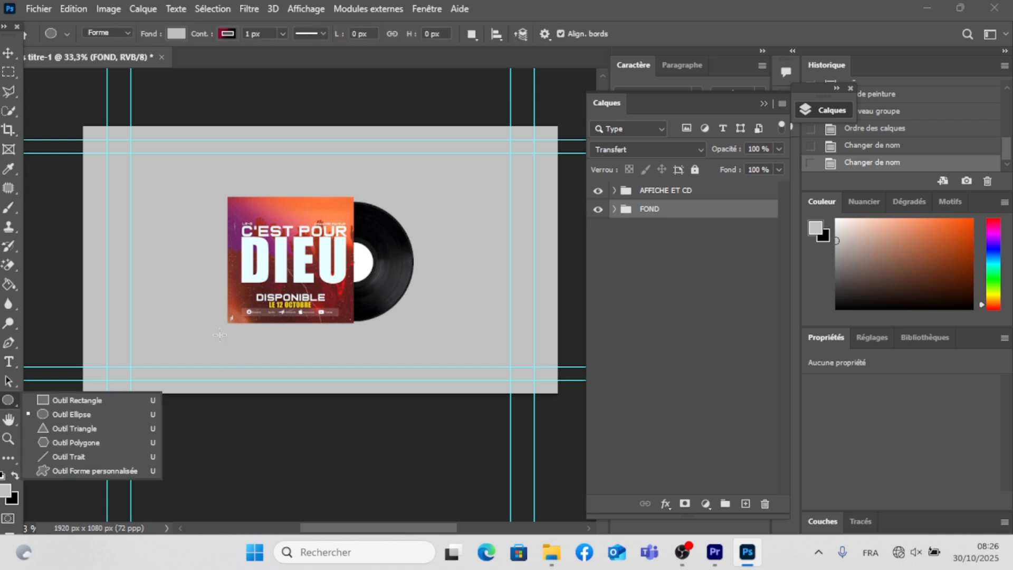
pyautogui.moveTo(212, 335); pyautogui.dragTo(421, 338)
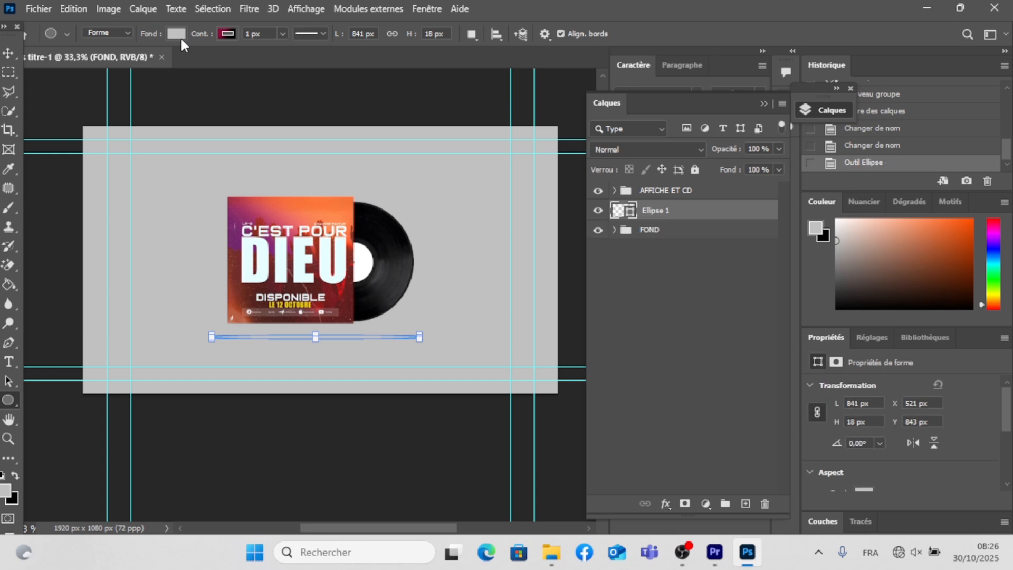
# - Set the ellipse's fill colour to black and open its stroke colour options
pyautogui.click(177, 34)
pyautogui.click(104, 113)
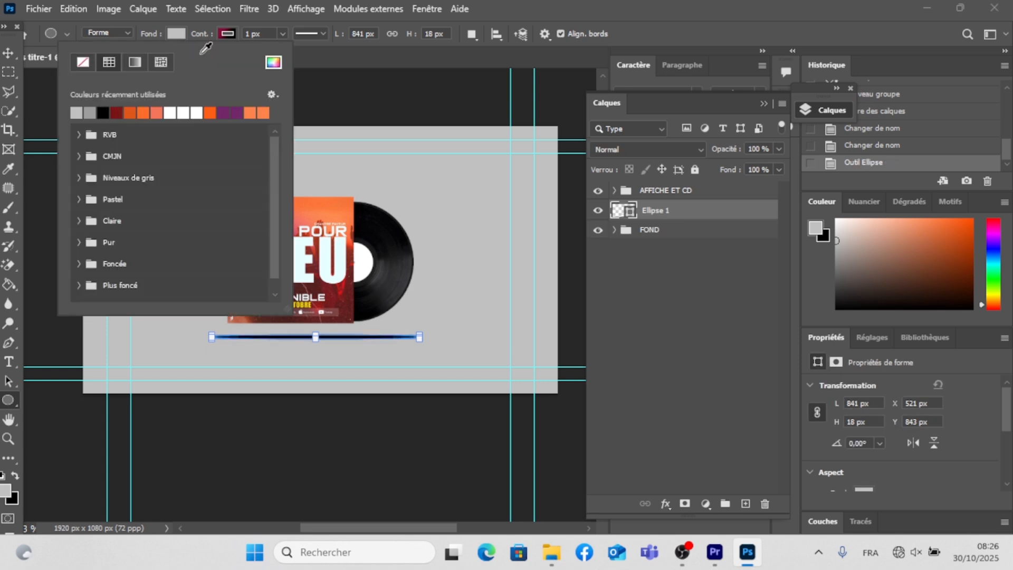
pyautogui.click(227, 36)
pyautogui.click(227, 35)
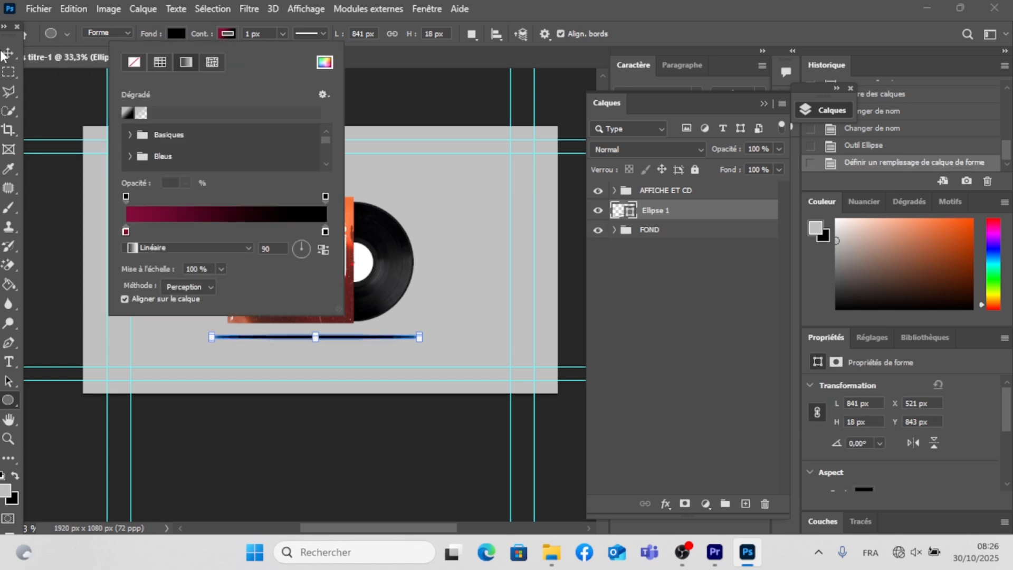
pyautogui.click(9, 53)
pyautogui.click(8, 53)
# - Scale the ellipse to about 73 % and position it under the cover's lower edge at about X 582 px, Y 801 px
pyautogui.moveTo(324, 335); pyautogui.dragTo(326, 329)
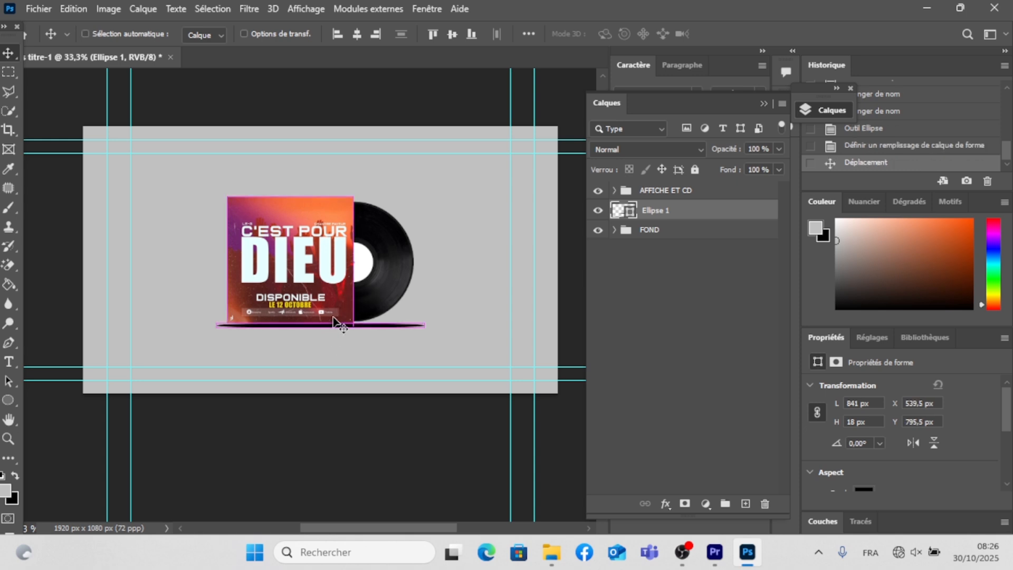
pyautogui.hotkey('ctrl', 't')
pyautogui.moveTo(425, 325); pyautogui.dragTo(368, 327)
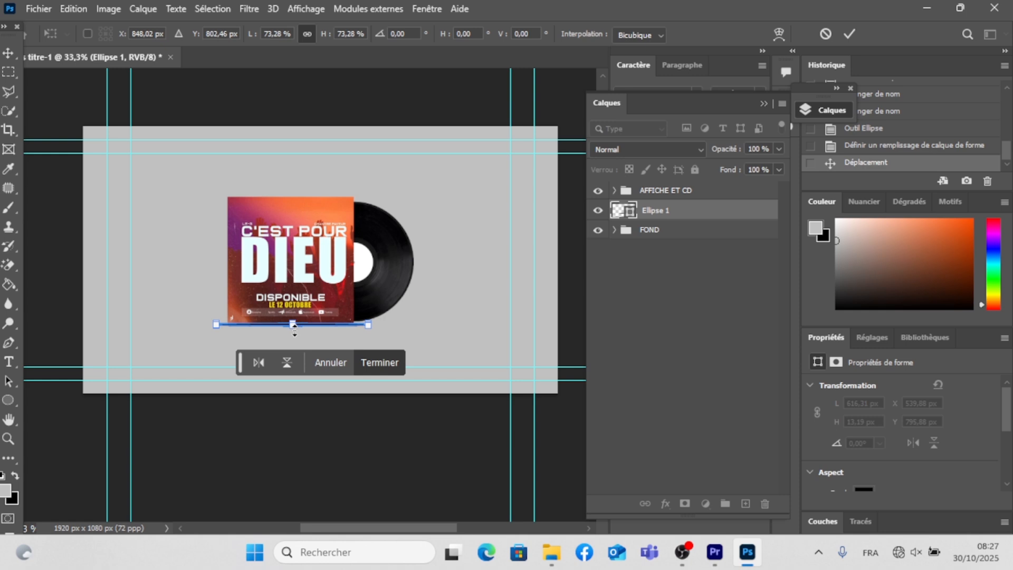
pyautogui.click(9, 53)
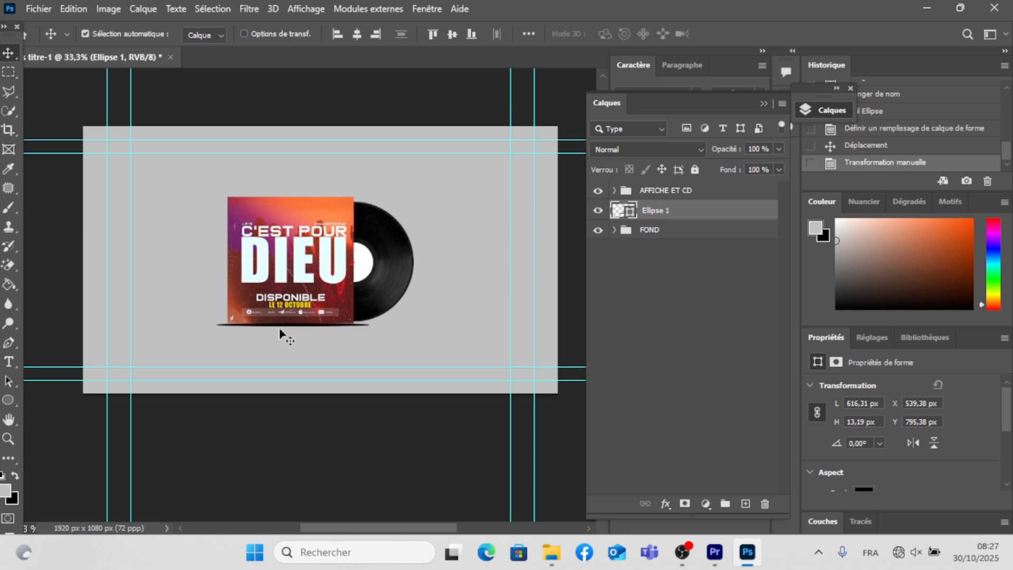
pyautogui.moveTo(285, 331); pyautogui.dragTo(287, 330)
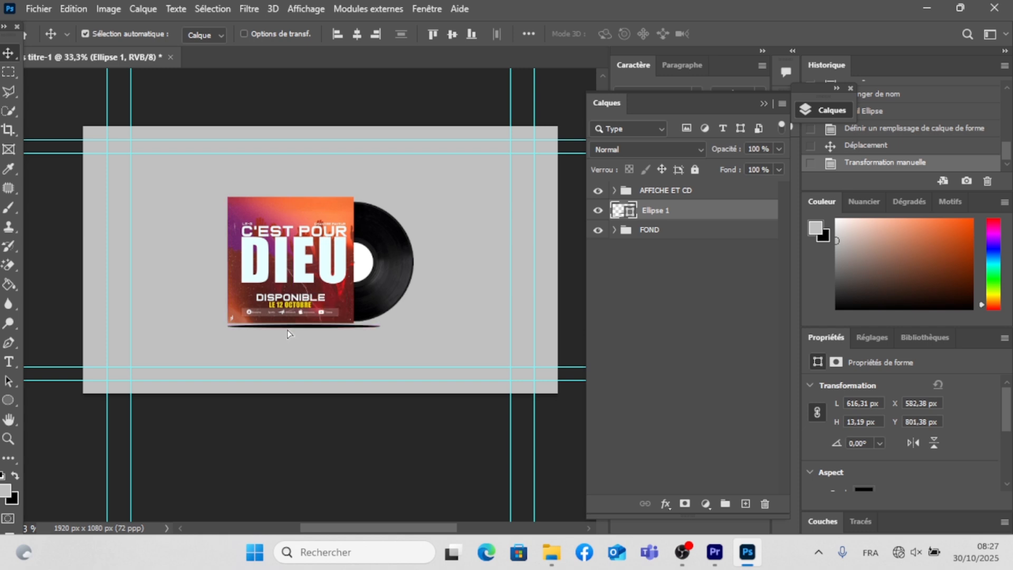
# - Convert the ellipse to a smart object, apply a Gaussian blur with a 4.8 px radius, and deselect the layer
pyautogui.click(242, 8)
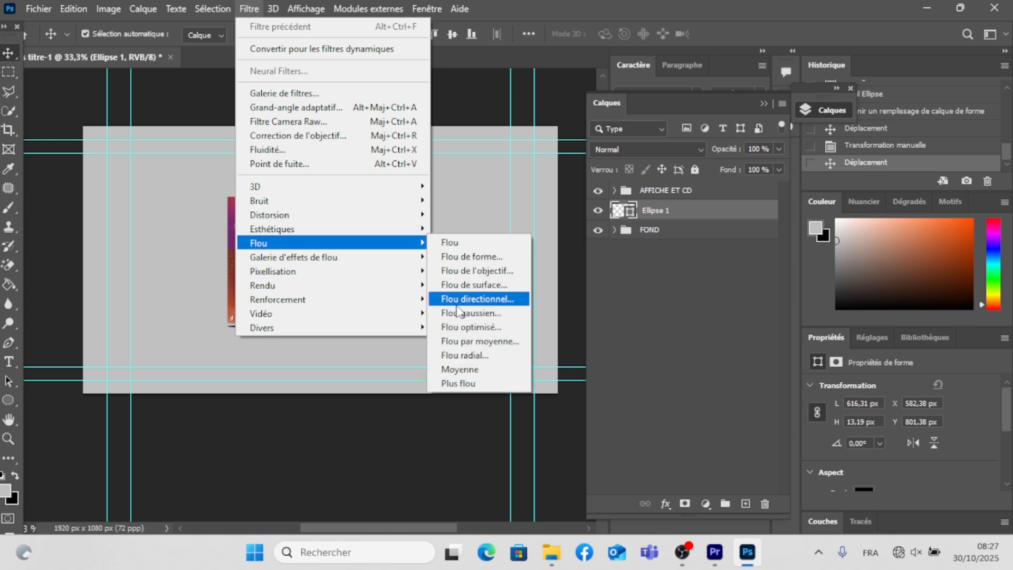
pyautogui.click(459, 311)
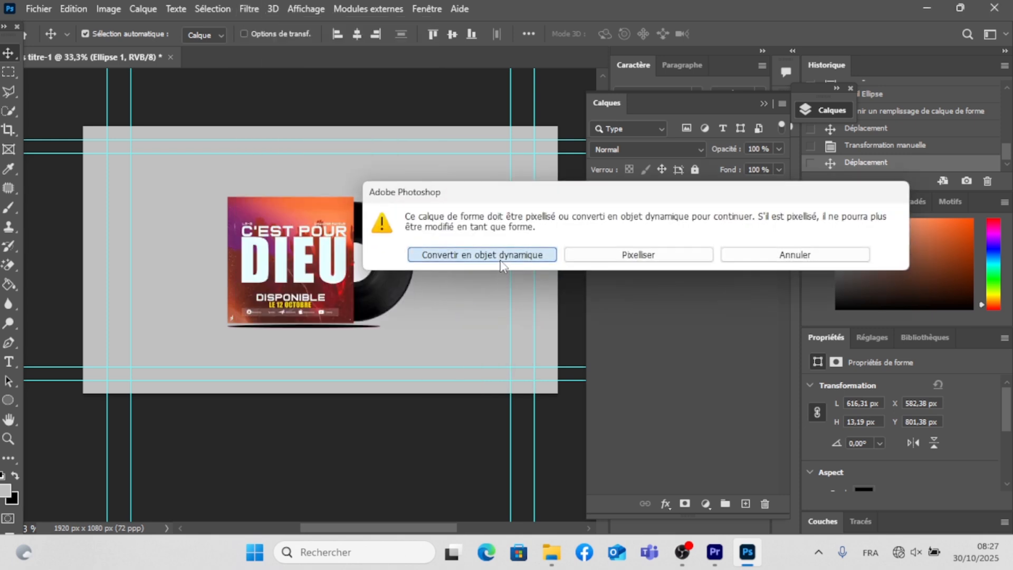
pyautogui.click(498, 254)
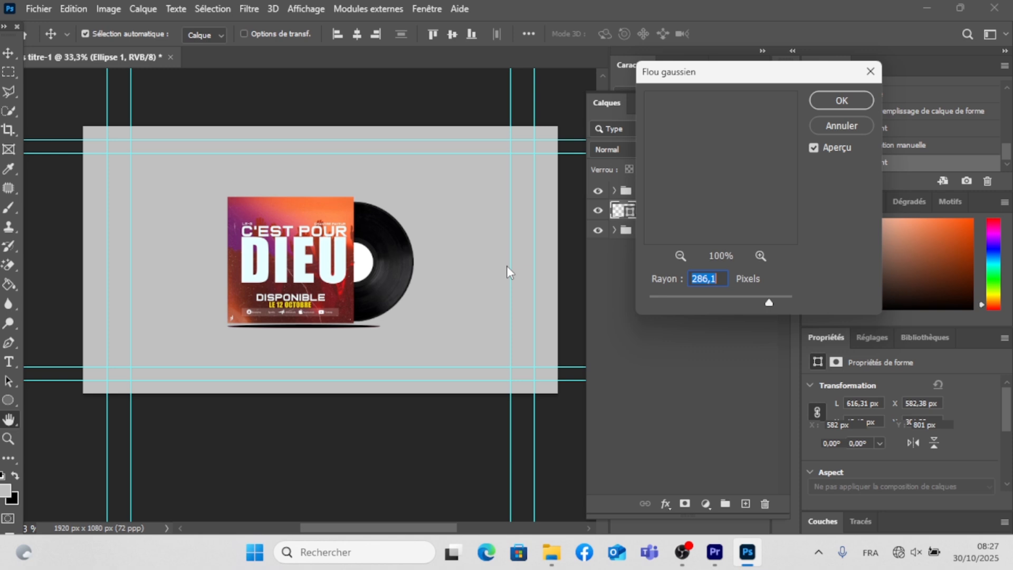
pyautogui.click(752, 299)
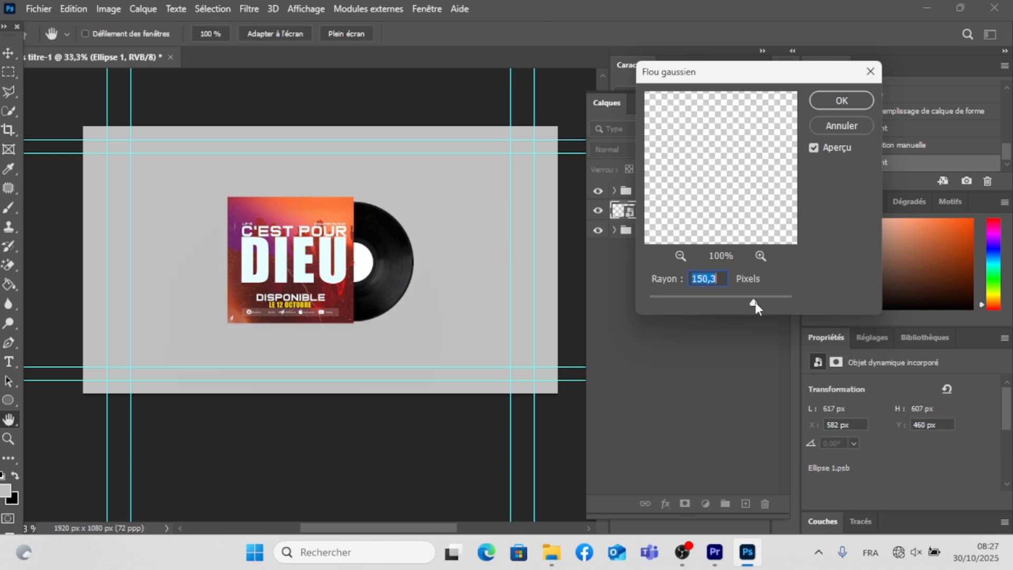
pyautogui.click(695, 299)
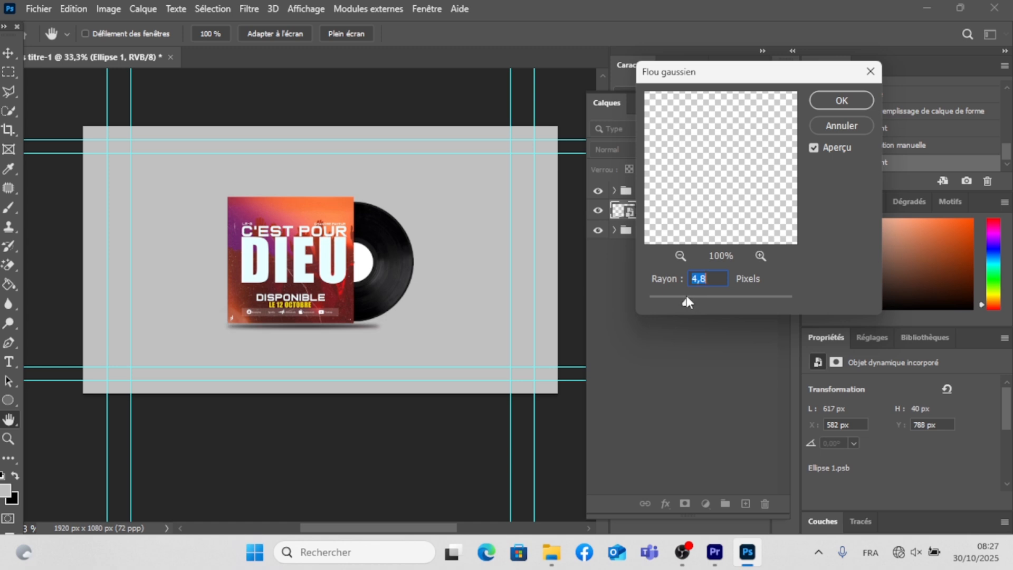
pyautogui.click(853, 104)
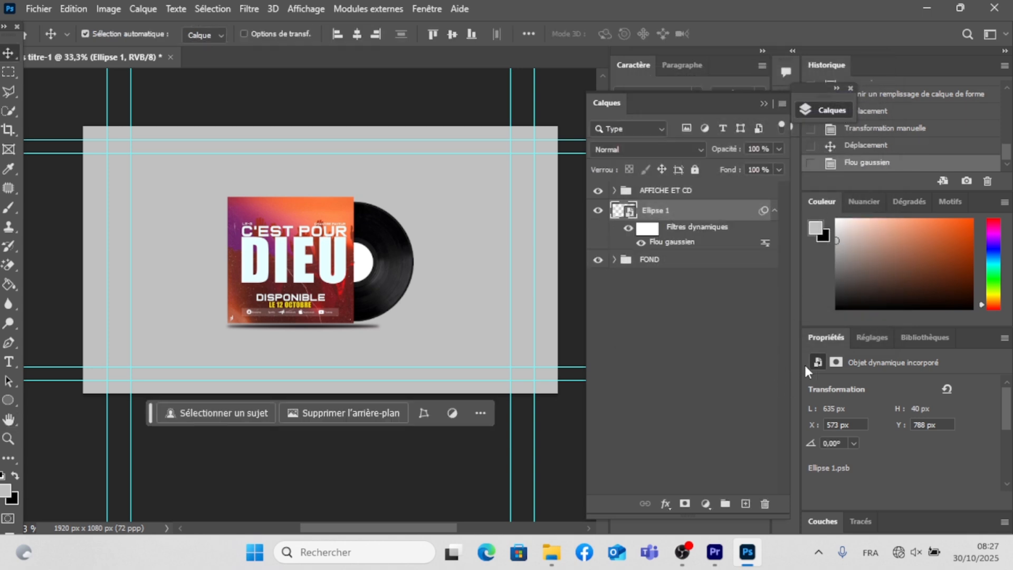
pyautogui.click(308, 101)
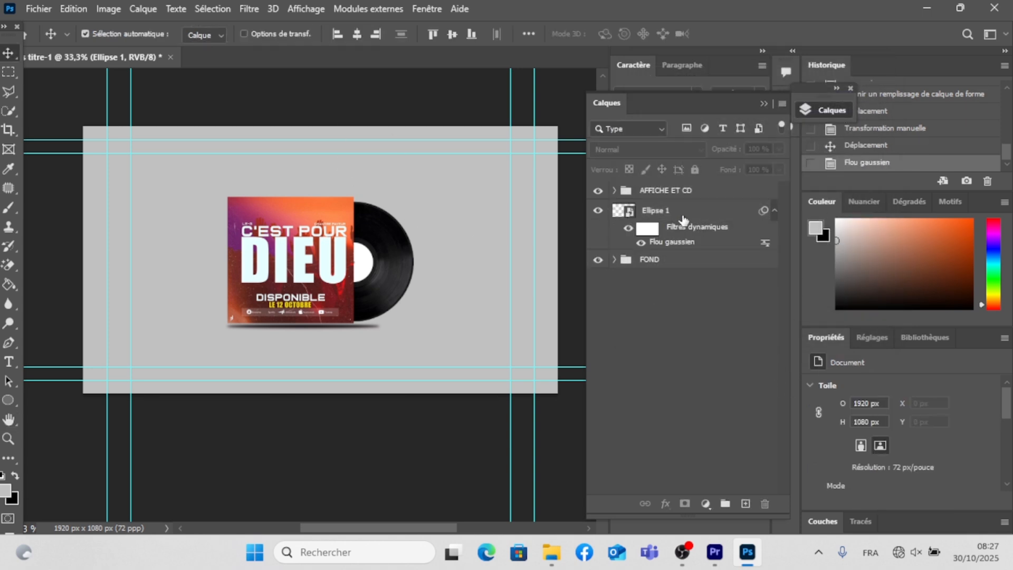
# - Move the Ellipse 1 shadow layer into the FOND group, above Calque 0, and collapse the group
pyautogui.click(634, 211)
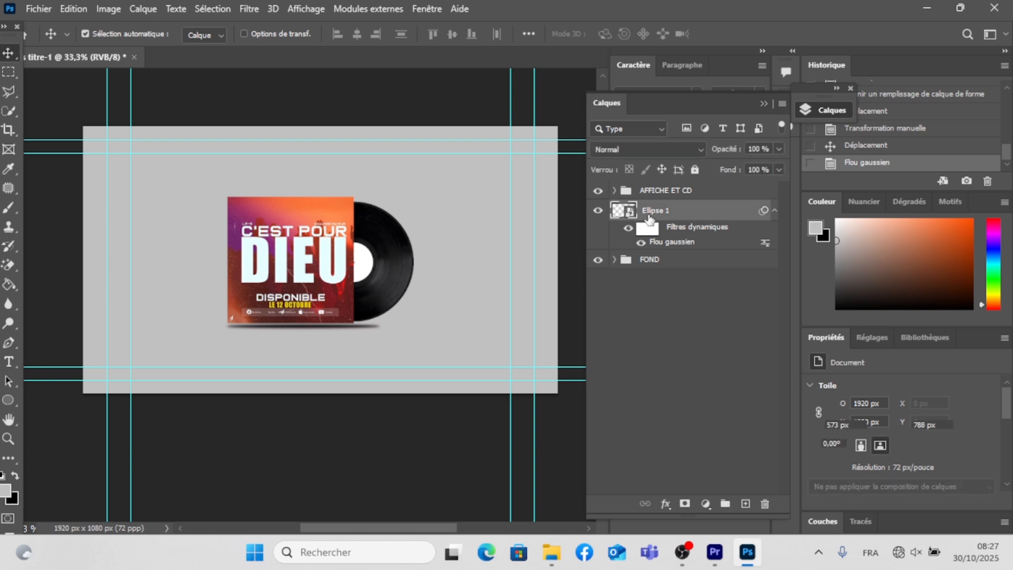
pyautogui.click(614, 261)
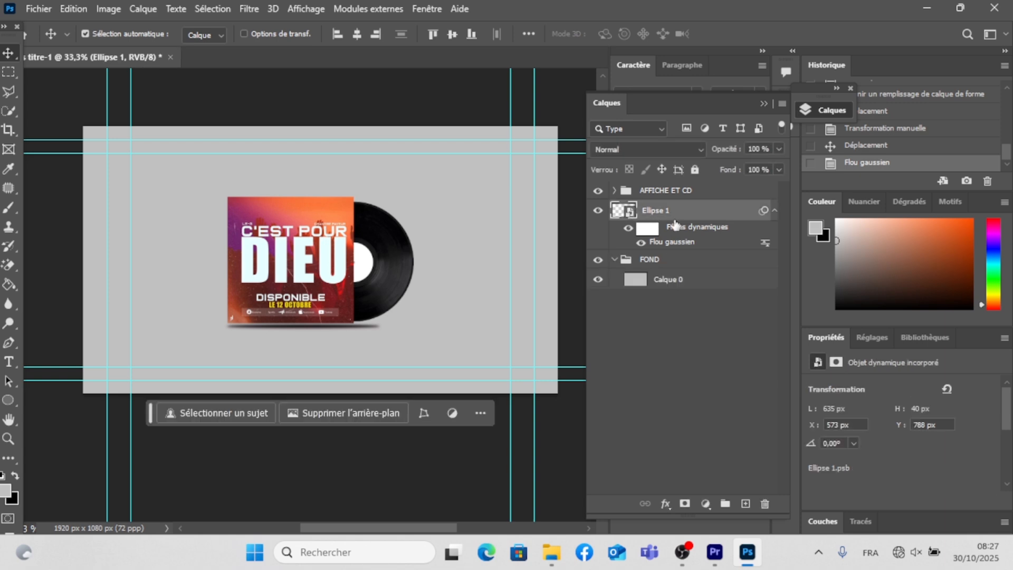
pyautogui.moveTo(661, 264); pyautogui.dragTo(660, 261)
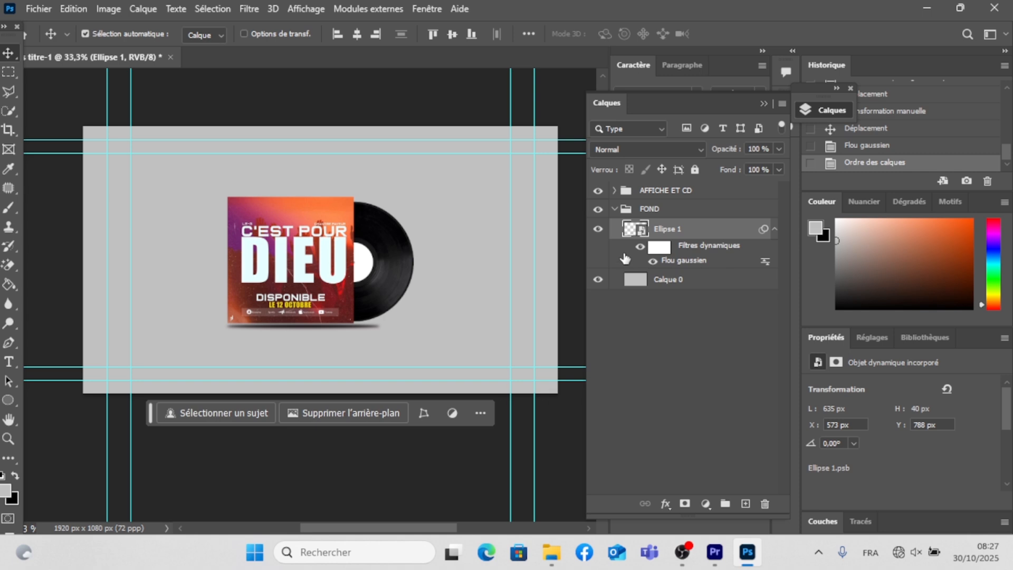
pyautogui.click(617, 210)
pyautogui.click(615, 210)
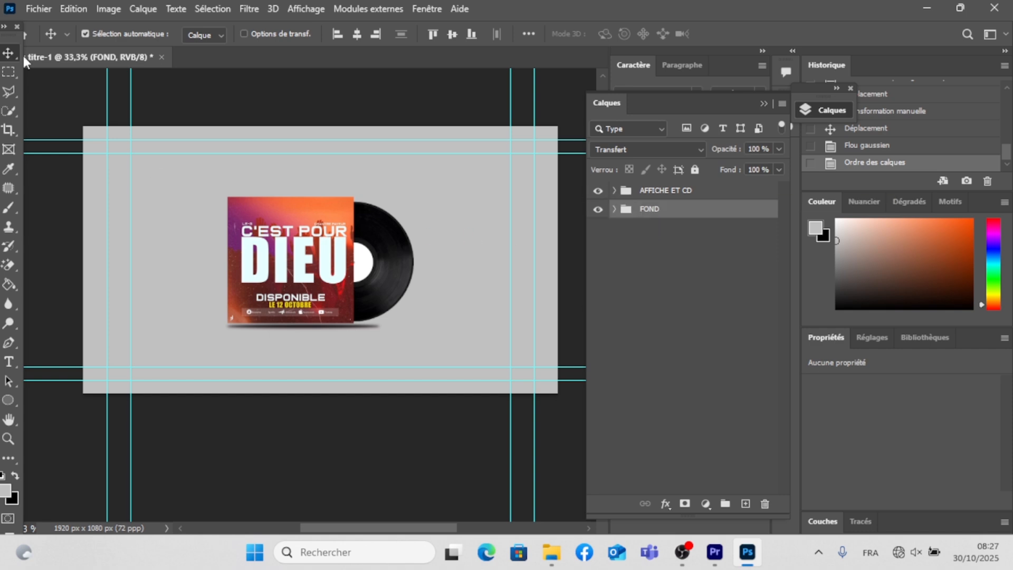
# - Save the document on the desktop (Bureau) as a Photoshop file named COVER MUSICAL, accepting the format options
pyautogui.click(39, 9)
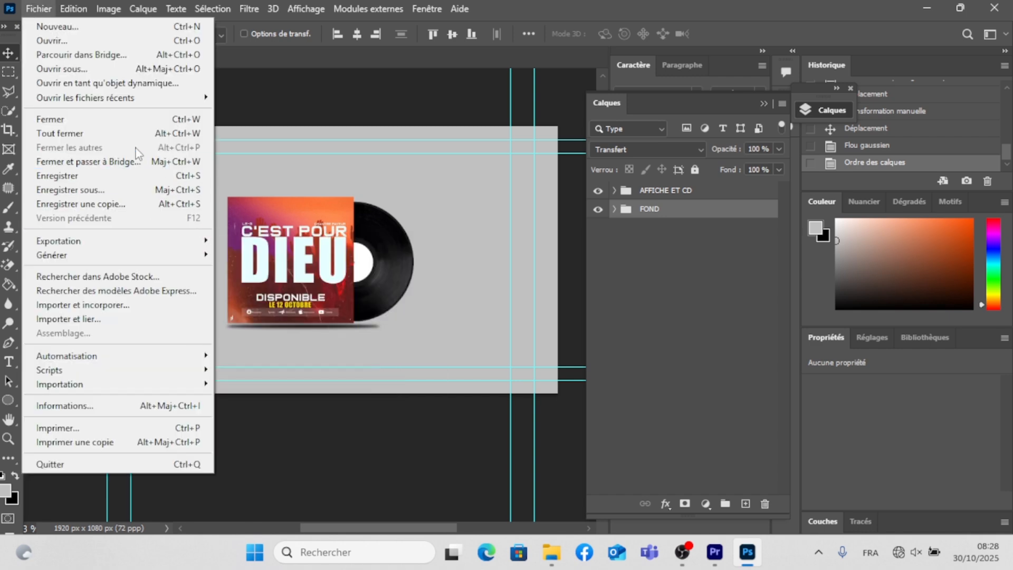
pyautogui.click(91, 189)
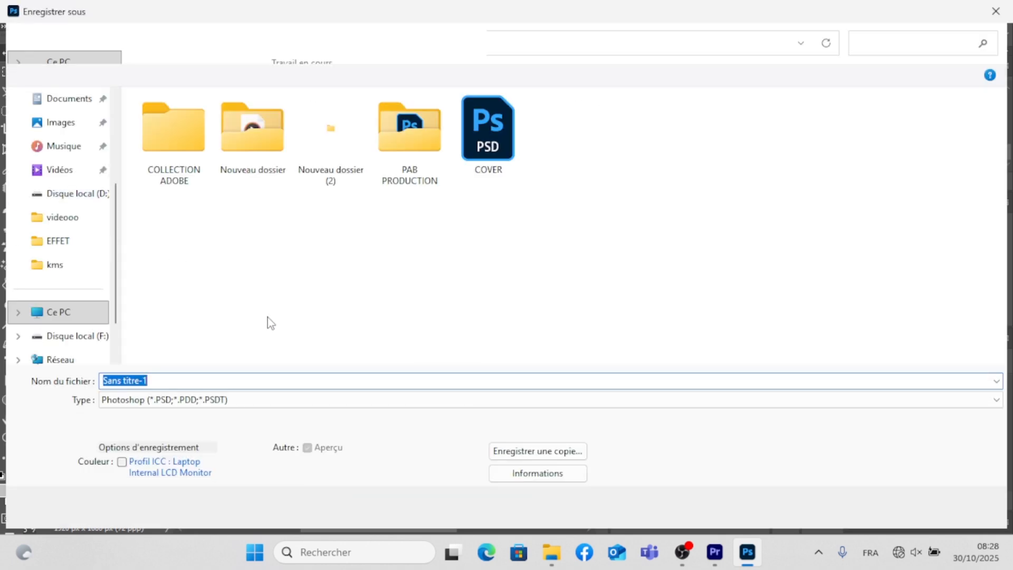
pyautogui.moveTo(111, 286); pyautogui.dragTo(112, 225)
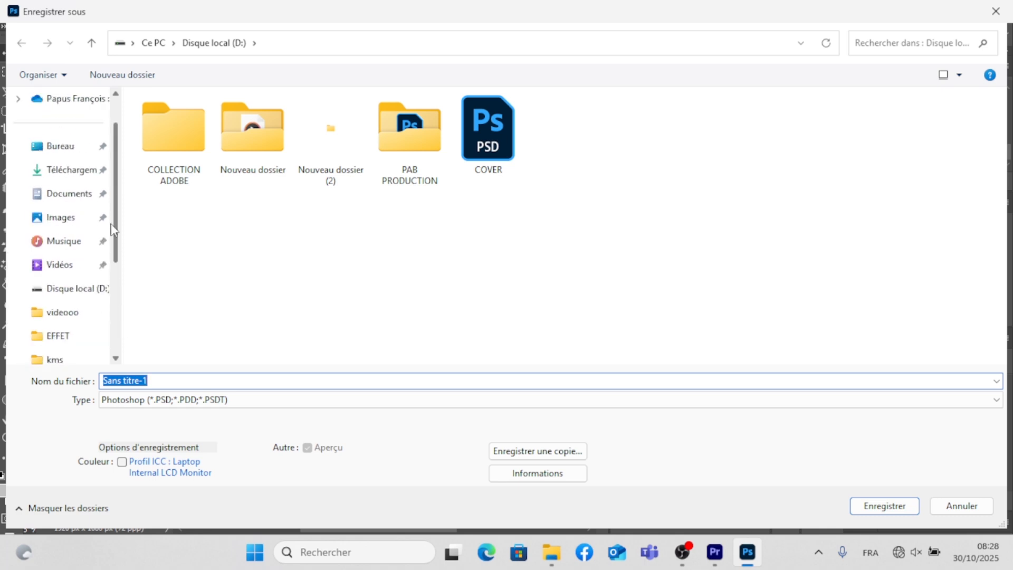
pyautogui.click(85, 152)
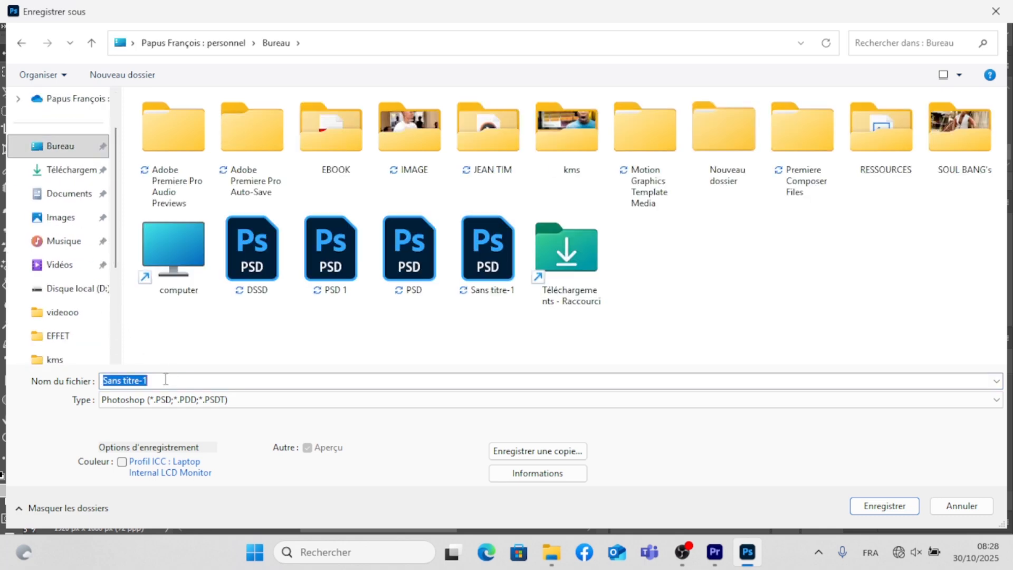
pyautogui.write('CO')
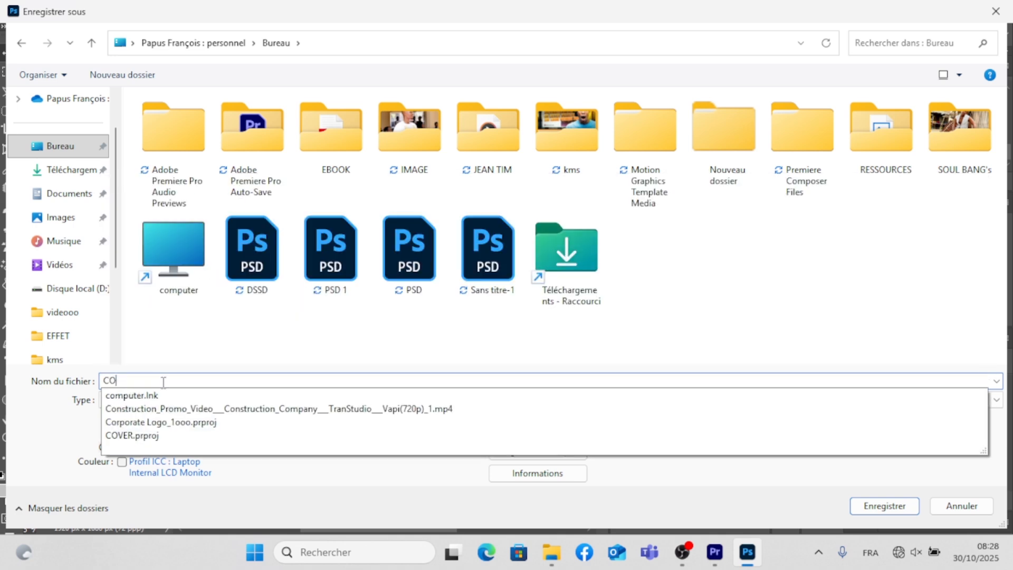
pyautogui.write('VER MUS')
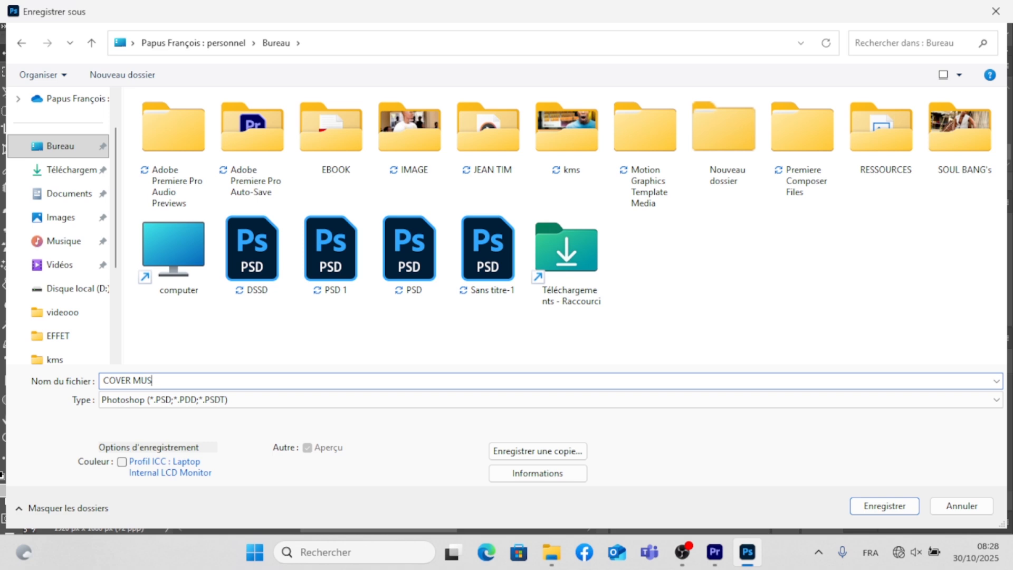
pyautogui.write('ICAL')
pyautogui.click(890, 505)
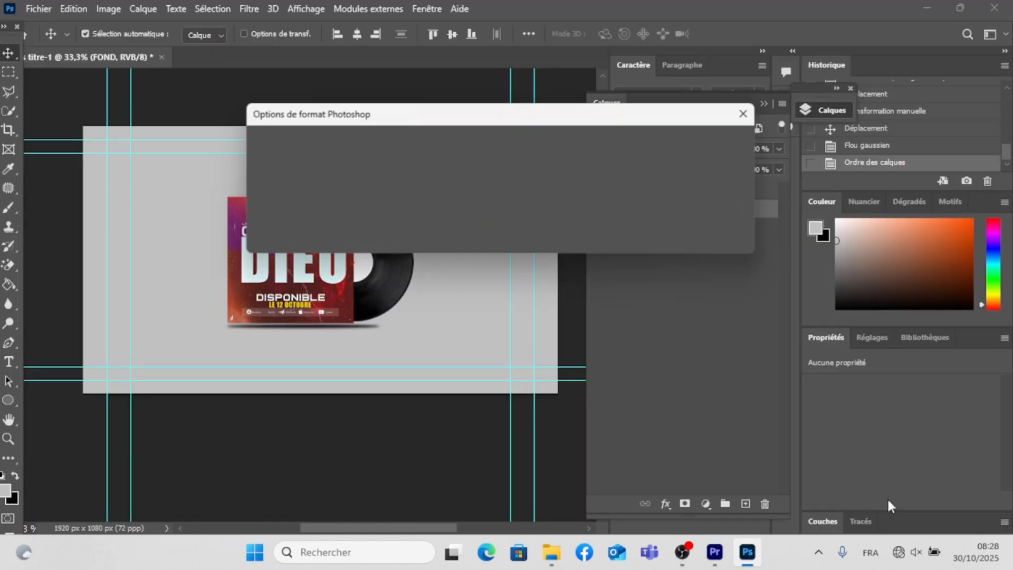
pyautogui.click(692, 148)
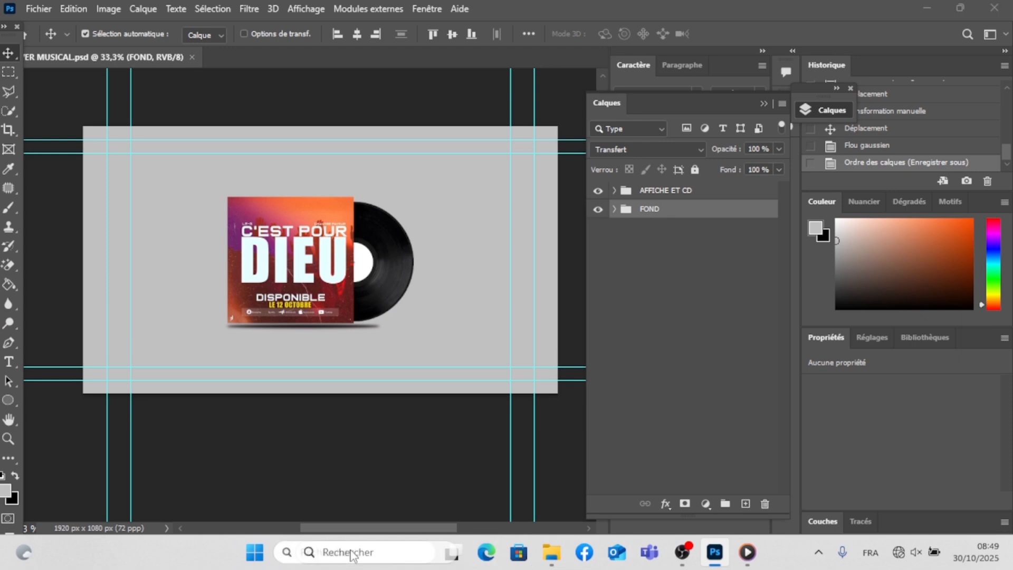
# - Find and launch Adobe Premiere Pro 2024
pyautogui.click(351, 554)
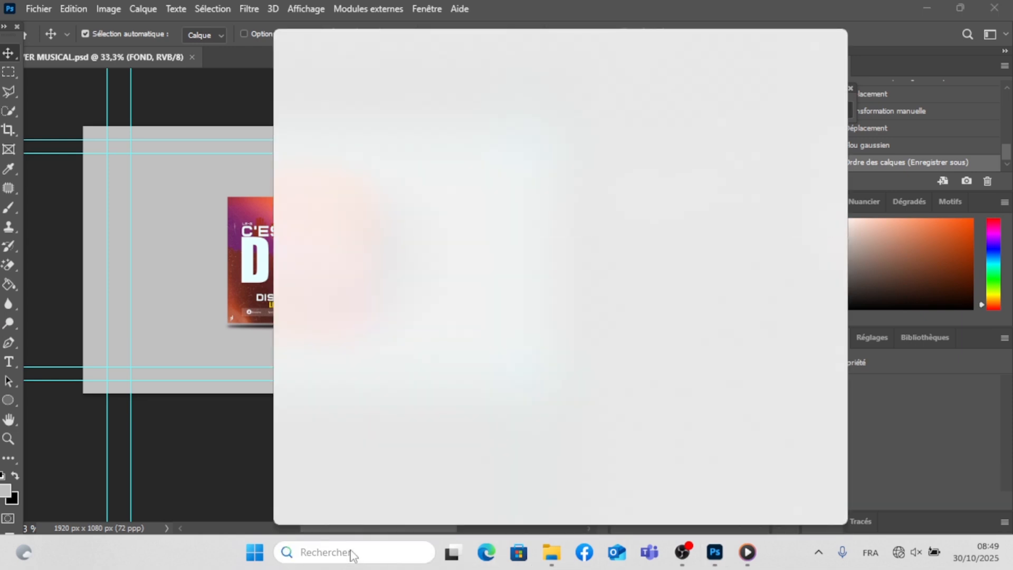
pyautogui.write('PRE')
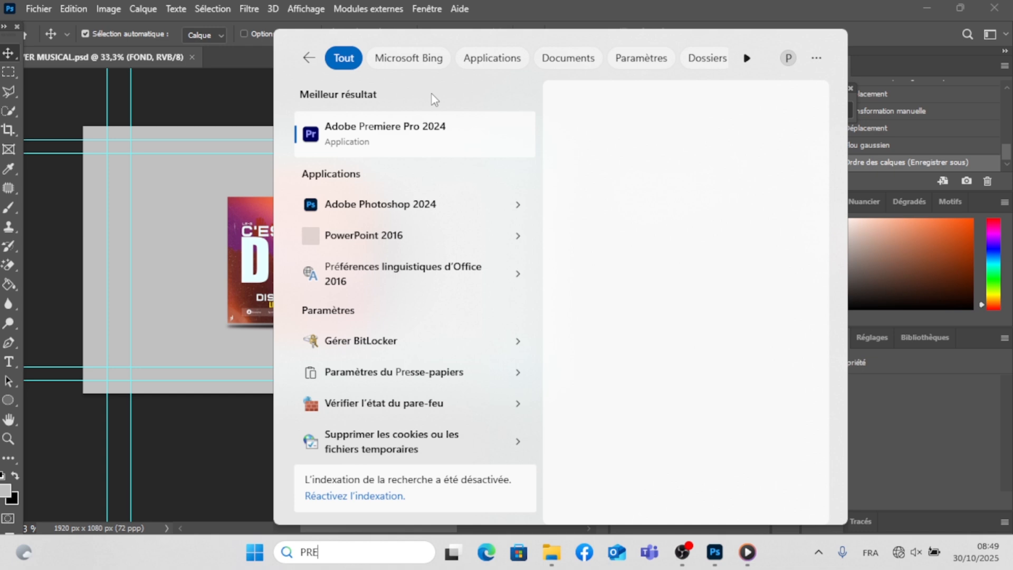
pyautogui.click(402, 140)
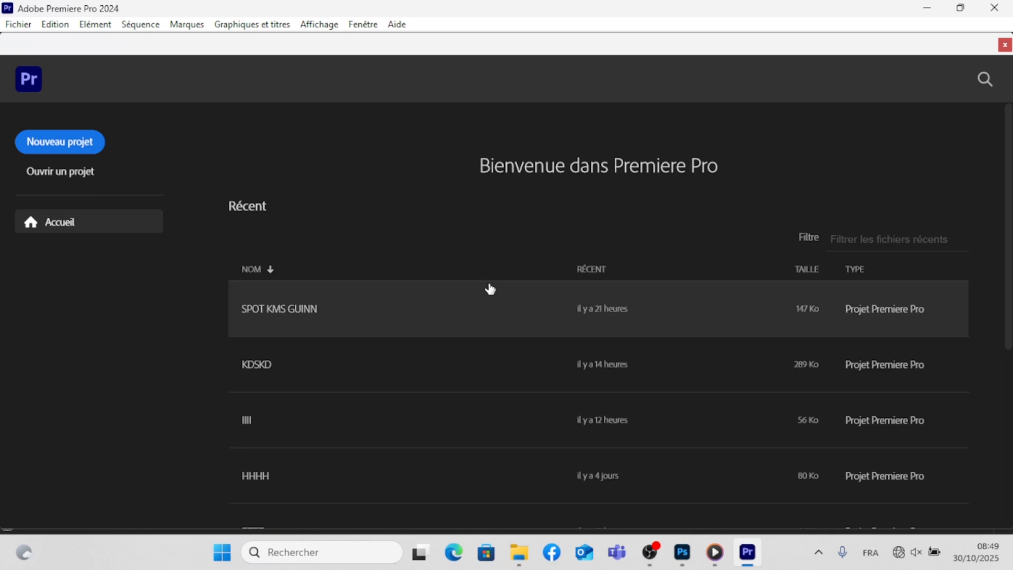
# - Create a new project named MUSIQUE COVER in the desktop folder
pyautogui.click(85, 145)
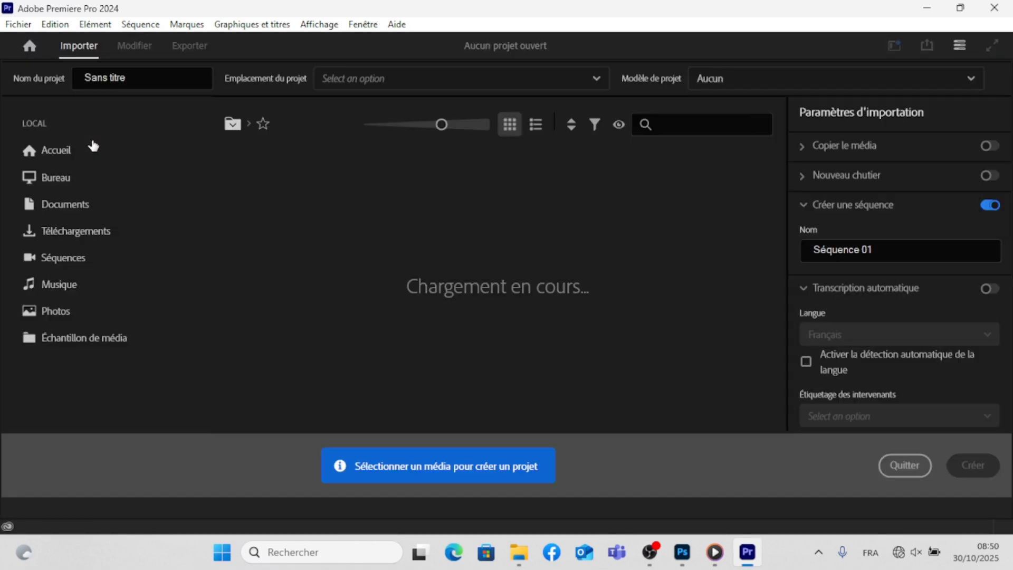
pyautogui.write('M')
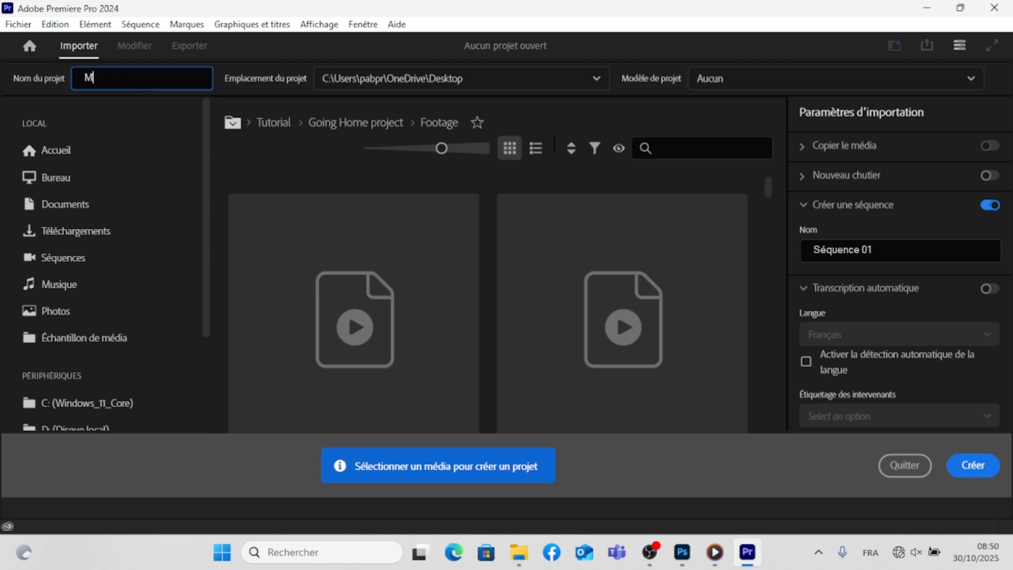
pyautogui.write('USIQUE')
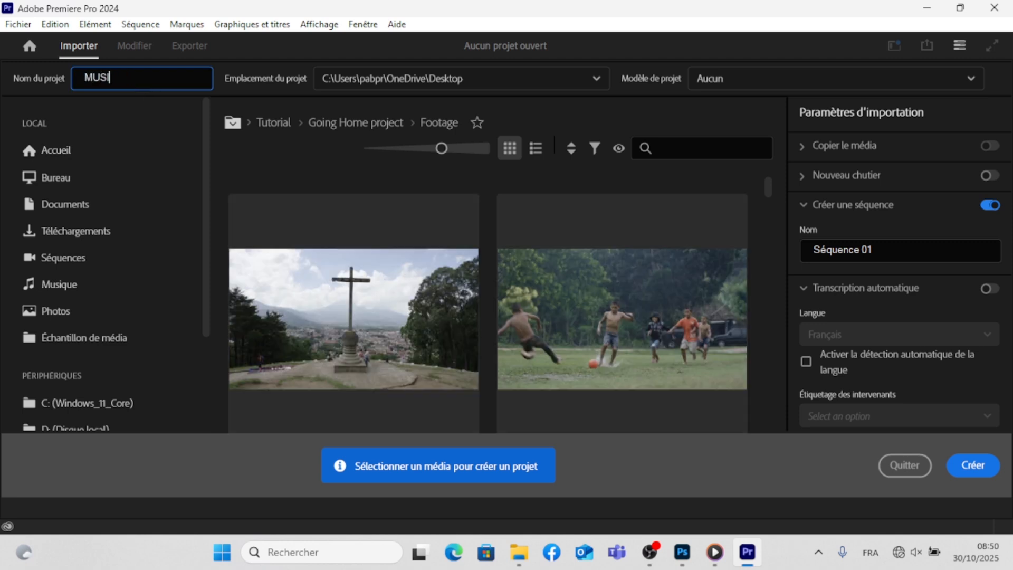
pyautogui.write(' COVER')
pyautogui.click(965, 465)
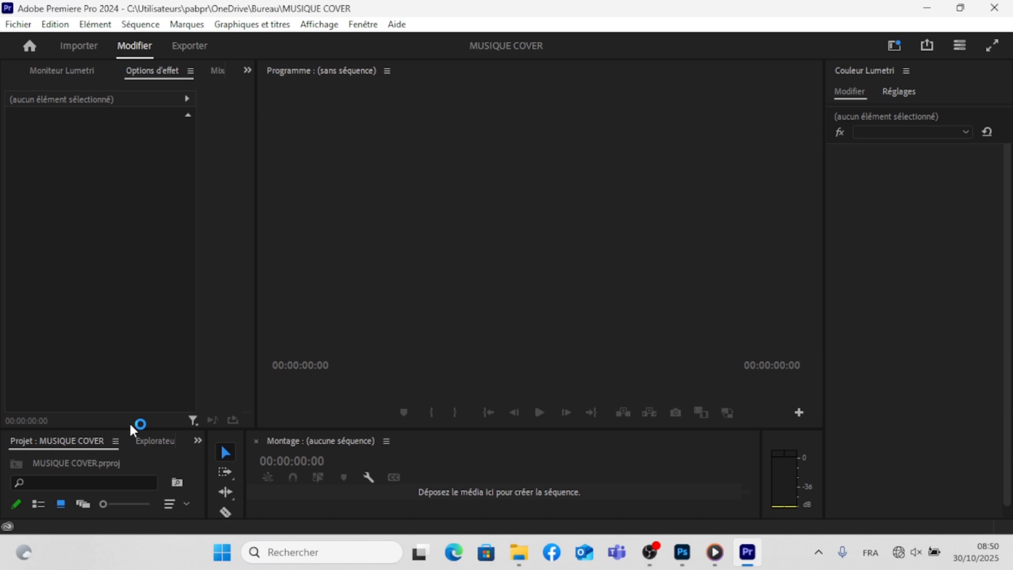
# - Resize the workspace so the project and timeline areas are taller and the effect options area is slightly wider
pyautogui.moveTo(132, 429); pyautogui.dragTo(159, 293)
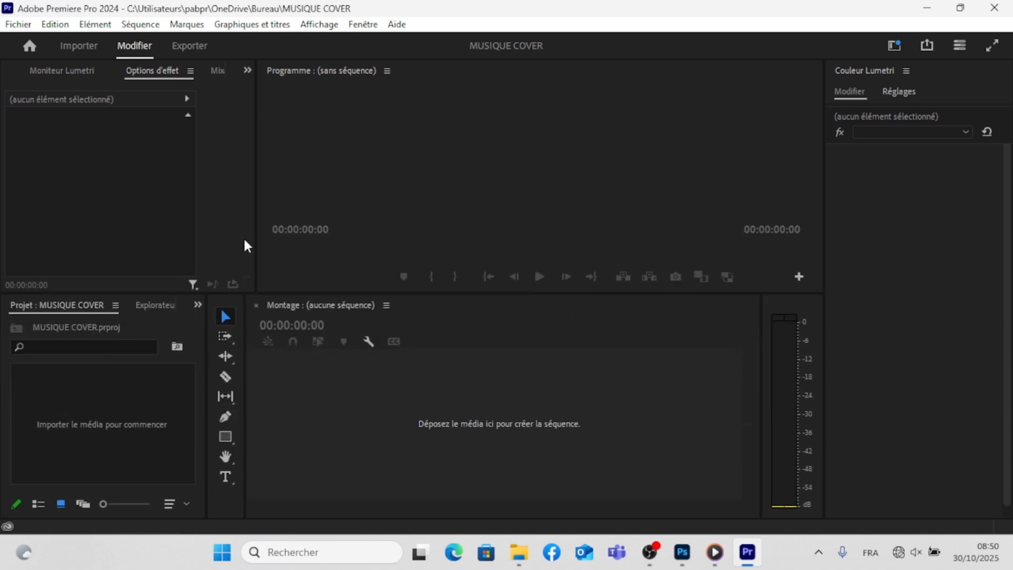
pyautogui.moveTo(254, 231); pyautogui.dragTo(270, 232)
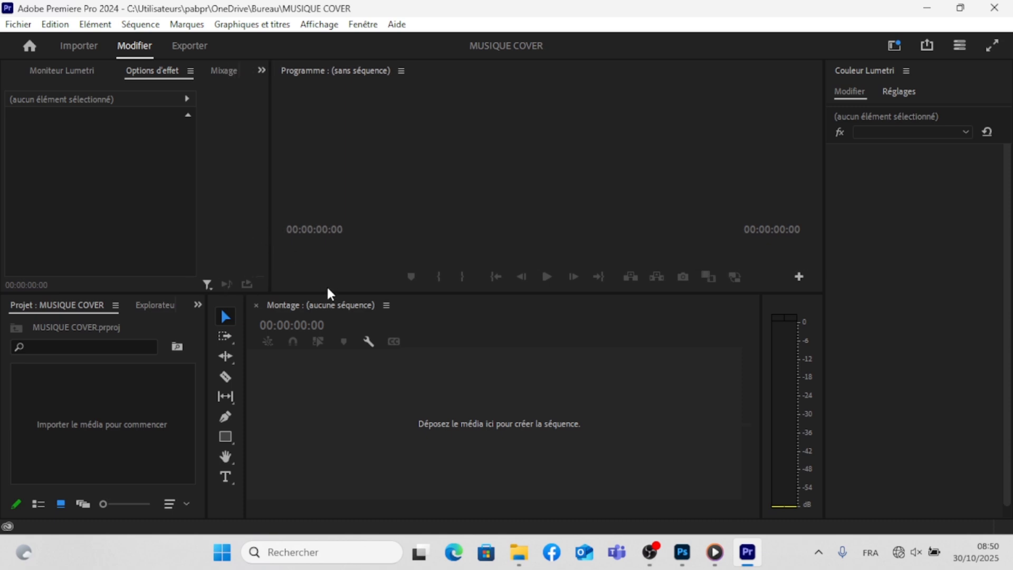
pyautogui.moveTo(328, 294); pyautogui.dragTo(337, 335)
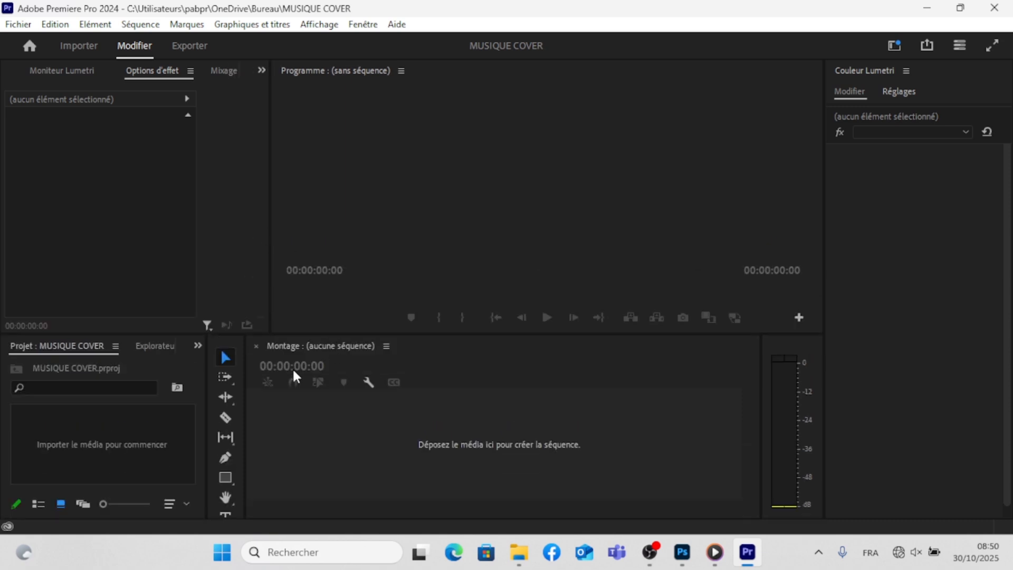
# - Choose the COVER MUSICAL PSD file from the desktop for import into the project
pyautogui.click(156, 436)
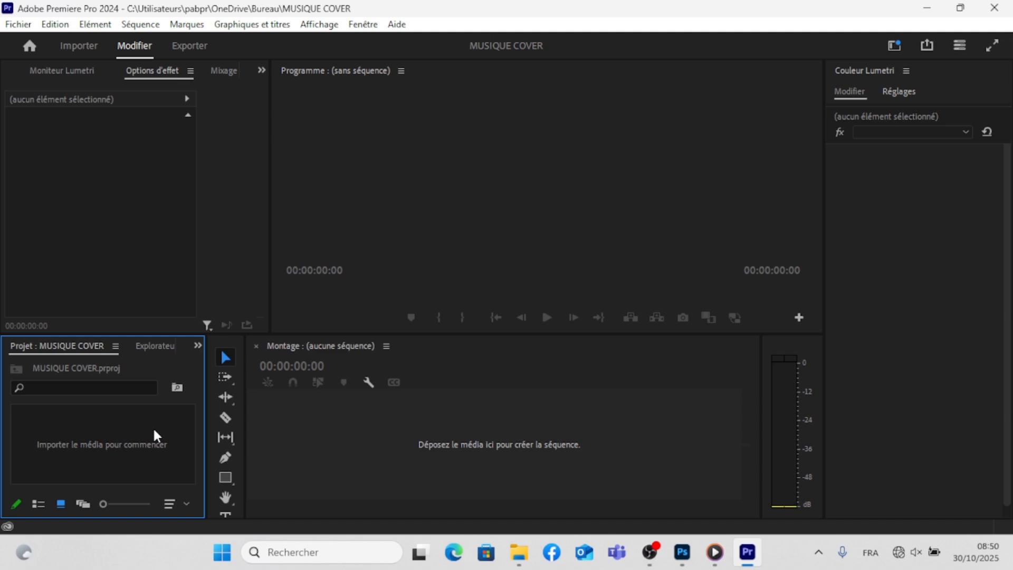
pyautogui.doubleClick(155, 430)
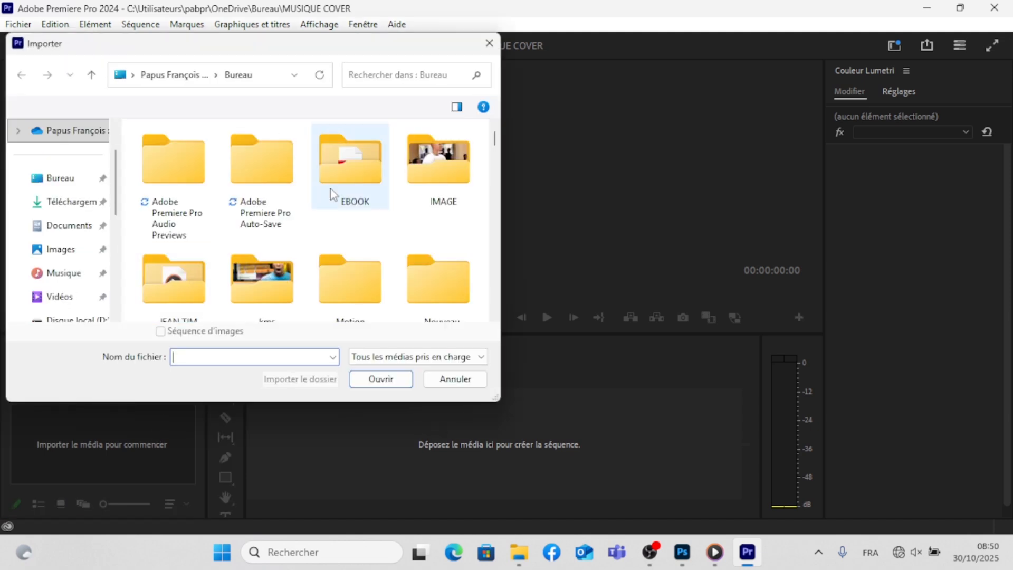
pyautogui.scroll(-1, 229, 213)
pyautogui.scroll(-2, 230, 216)
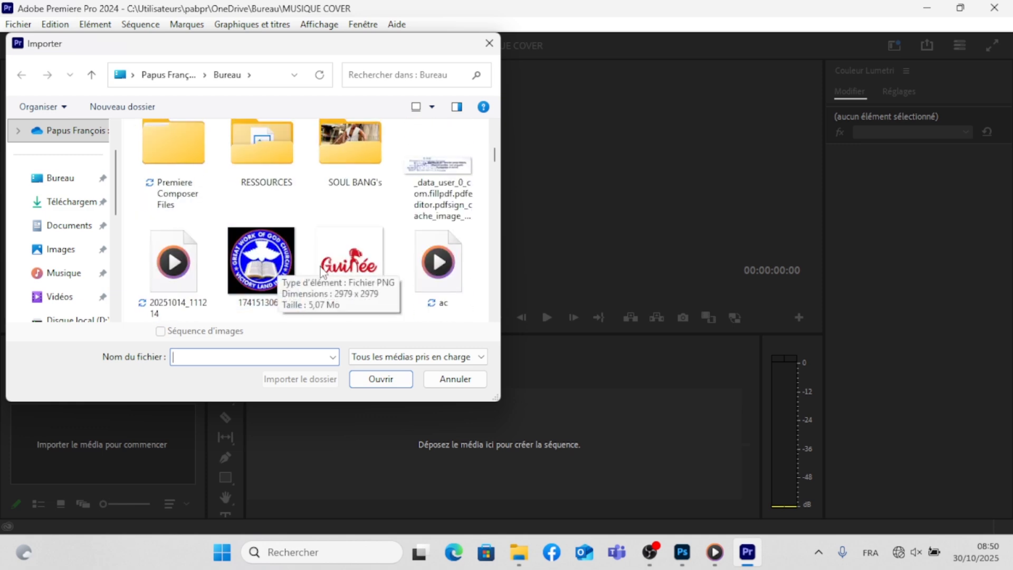
pyautogui.scroll(-2, 285, 274)
pyautogui.scroll(-2, 396, 277)
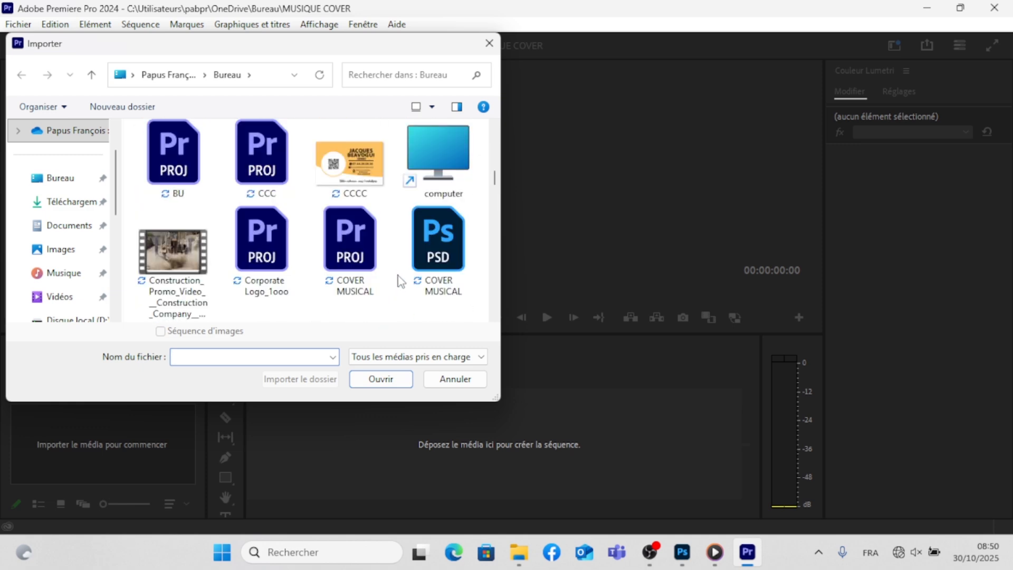
pyautogui.click(438, 277)
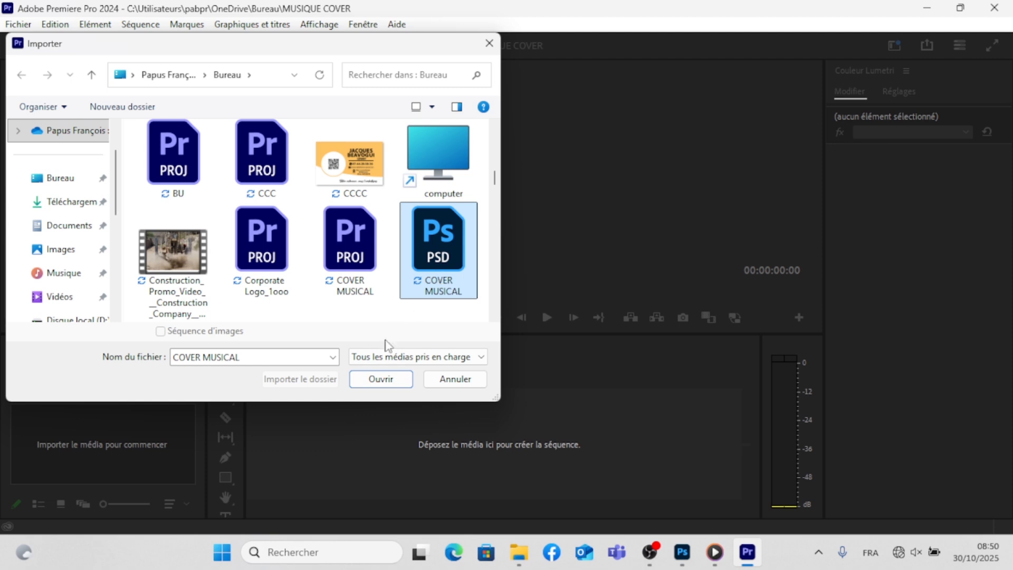
pyautogui.click(388, 379)
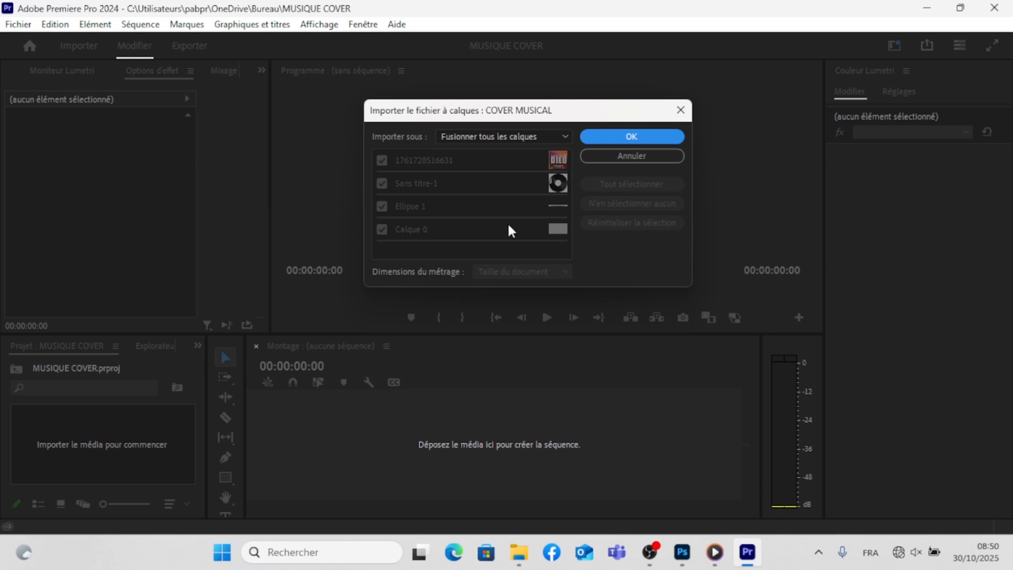
# - Import the layered file as a sequence (Séquence) with all four layers and footage dimensions at document size
pyautogui.click(506, 138)
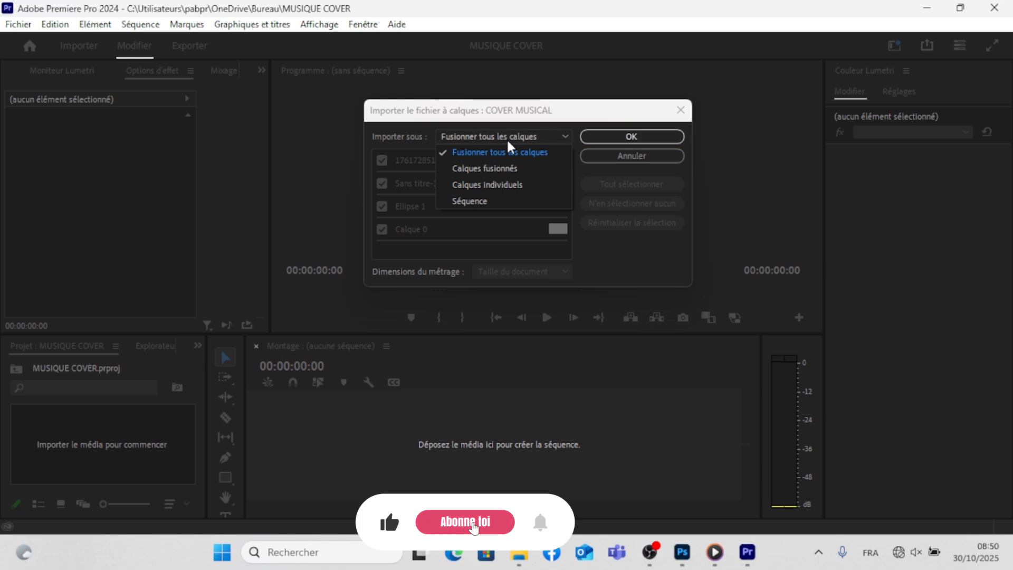
pyautogui.click(477, 200)
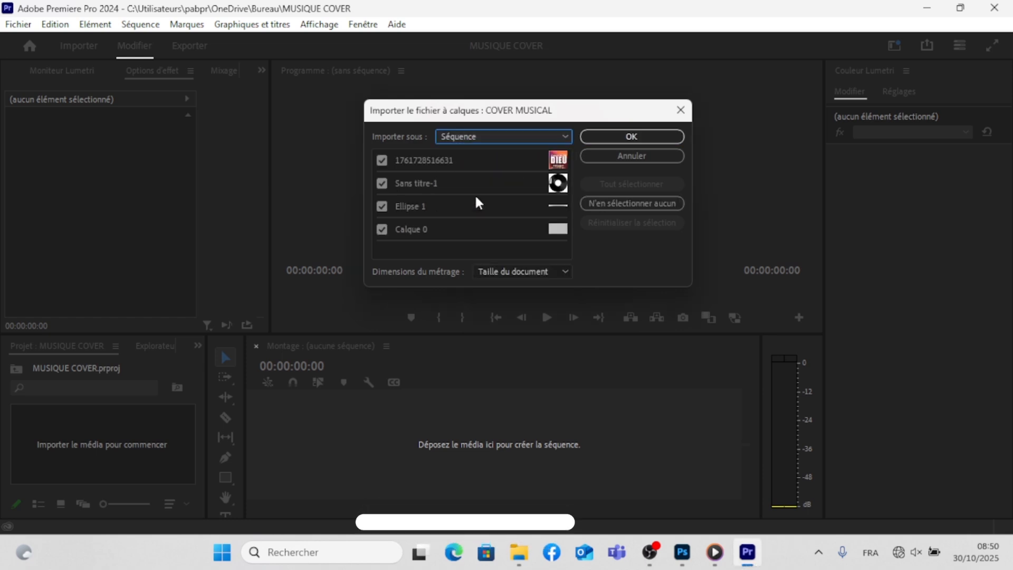
pyautogui.click(502, 261)
pyautogui.click(502, 265)
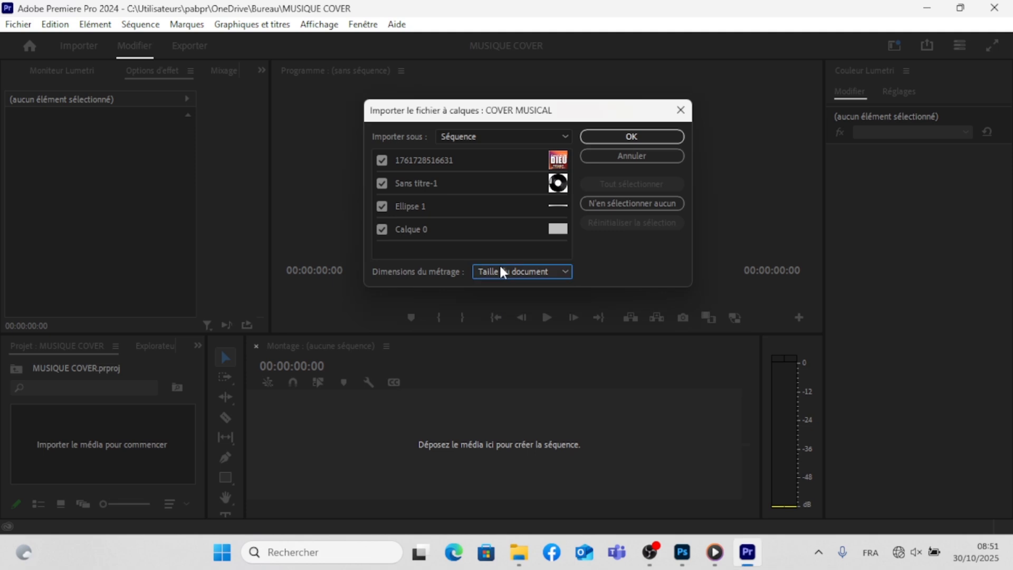
pyautogui.click(611, 138)
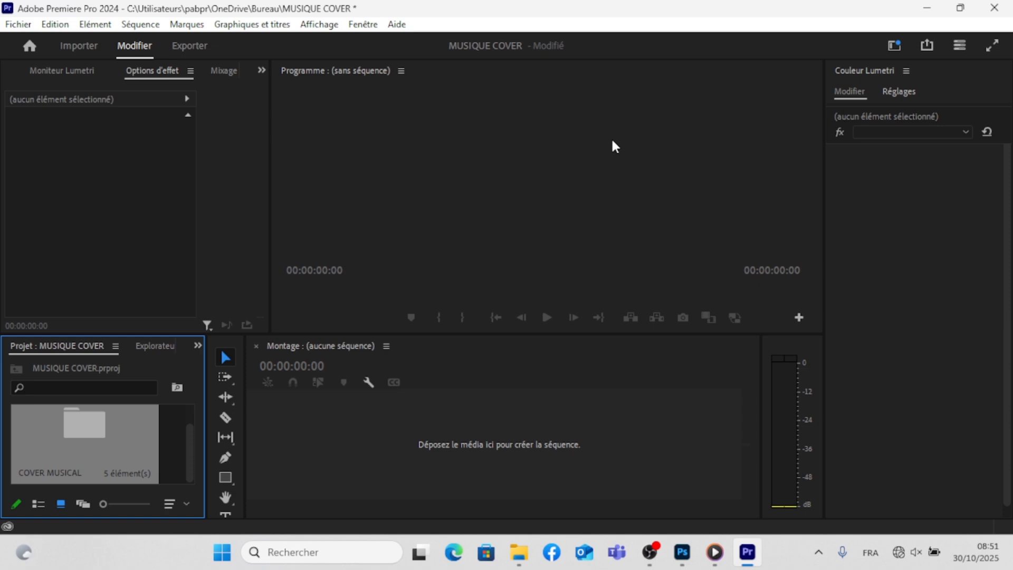
# - Place the imported COVER MUSICAL folder in the empty timeline and delete the nested COVER MUSICAL clip at its end
pyautogui.moveTo(112, 422); pyautogui.dragTo(290, 428)
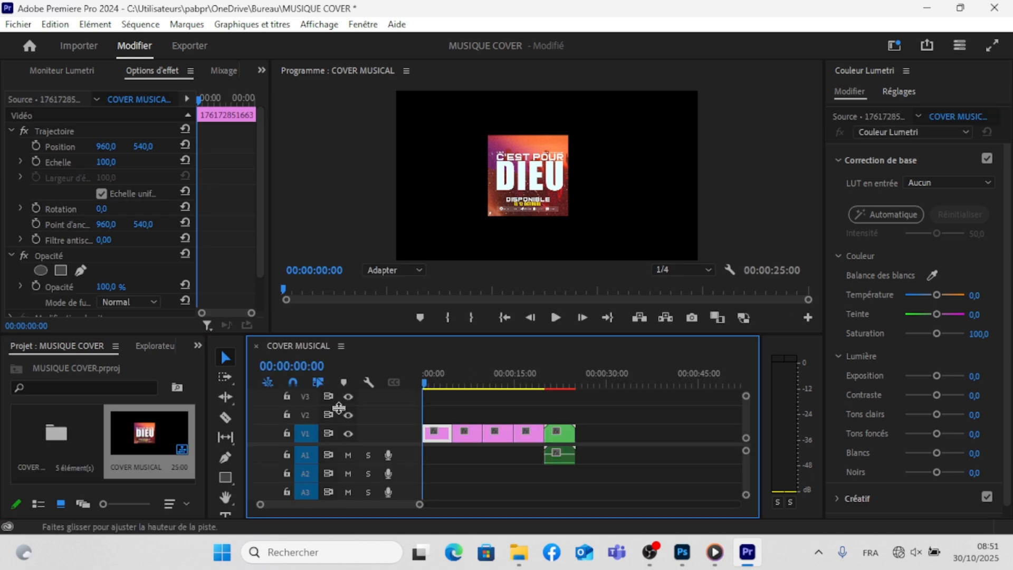
pyautogui.moveTo(426, 381); pyautogui.dragTo(551, 389)
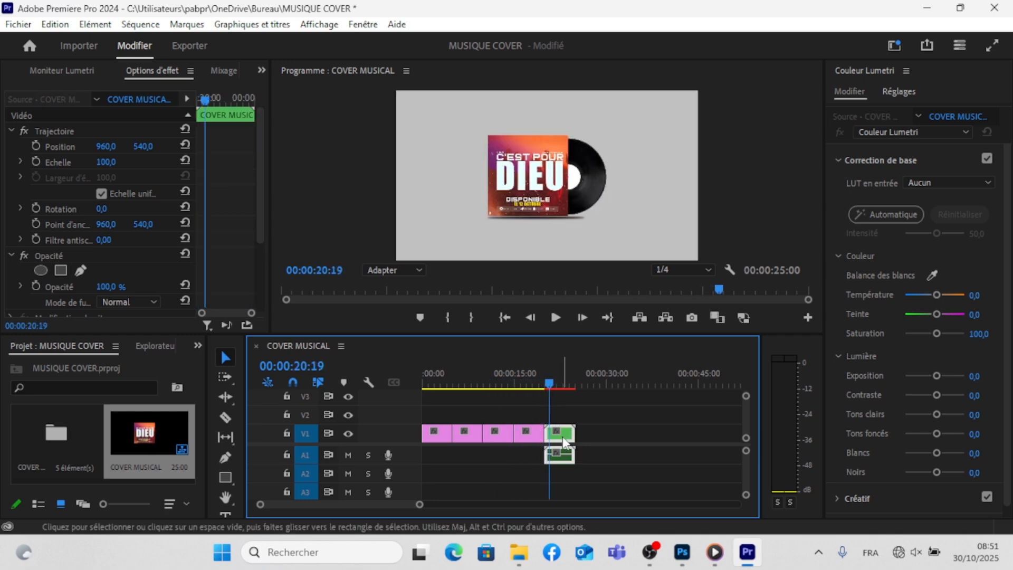
pyautogui.press('Delete')
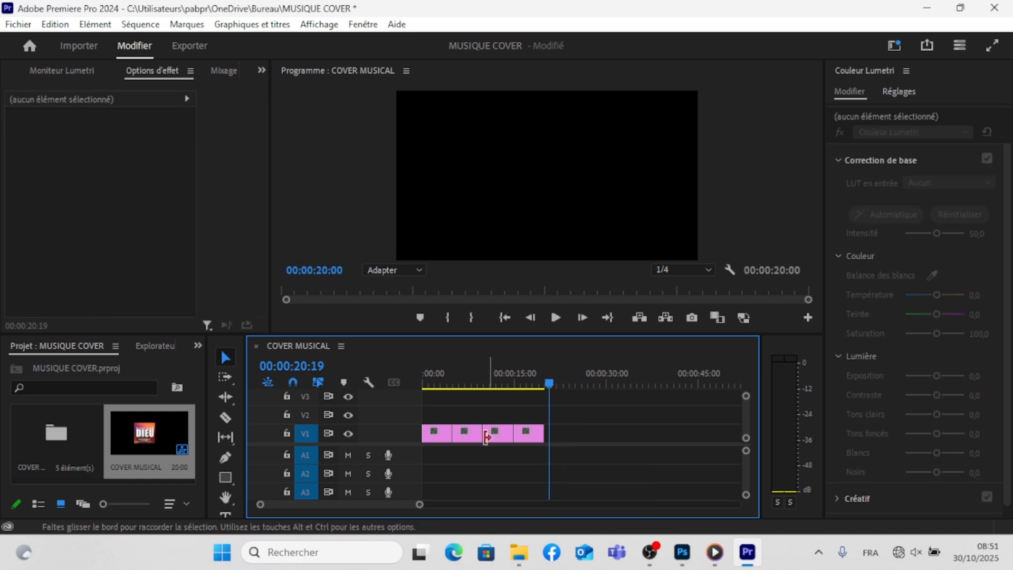
# - Stack the four layer clips at the sequence start: cover image on V4, Sans titre-1 on V3, Ellipse 1 on V2, Calque 0 on V1
pyautogui.moveTo(469, 333); pyautogui.dragTo(467, 258)
pyautogui.moveTo(436, 396); pyautogui.dragTo(436, 341)
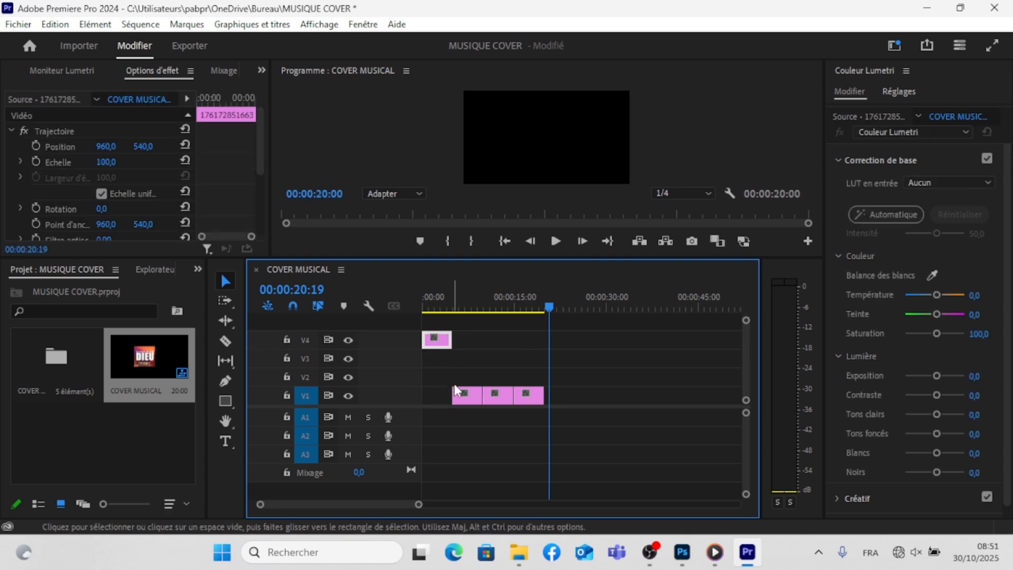
pyautogui.moveTo(462, 402); pyautogui.dragTo(433, 359)
pyautogui.moveTo(491, 397); pyautogui.dragTo(429, 397)
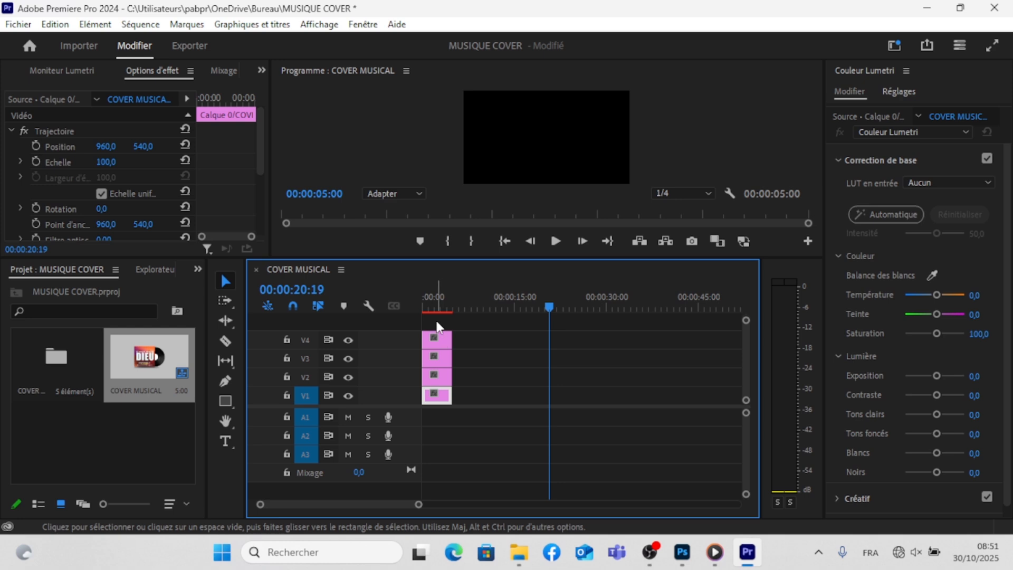
# - Extend all four stacked clips to 00:00:34:00 and play the sequence from the start
pyautogui.moveTo(437, 325); pyautogui.dragTo(629, 386)
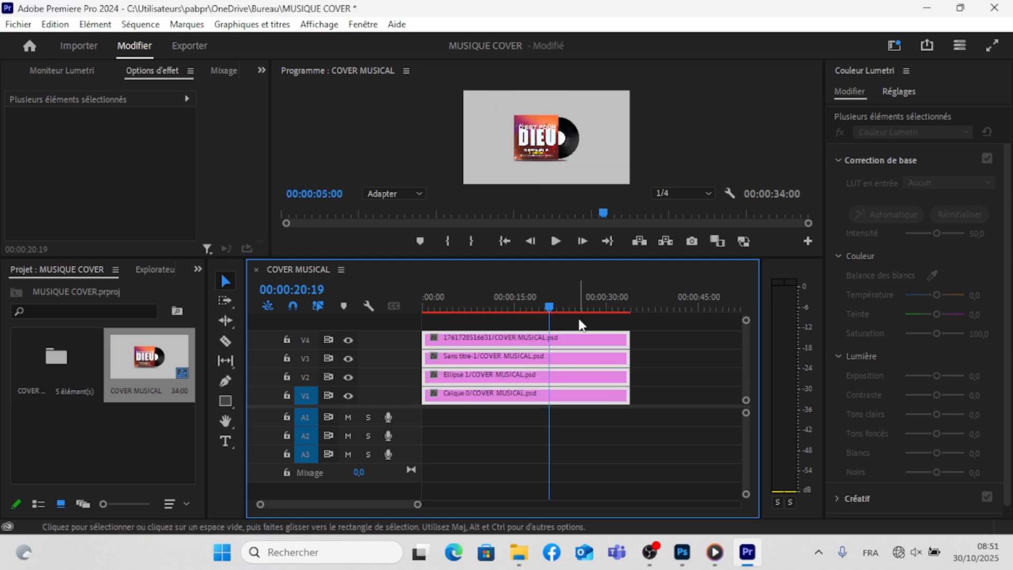
pyautogui.moveTo(562, 308); pyautogui.dragTo(421, 328)
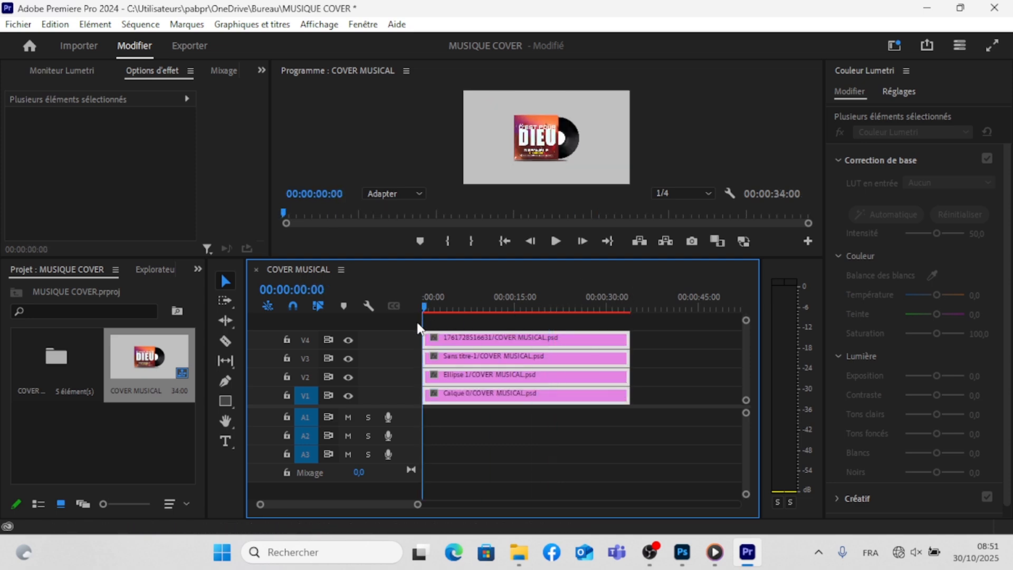
pyautogui.press('space')
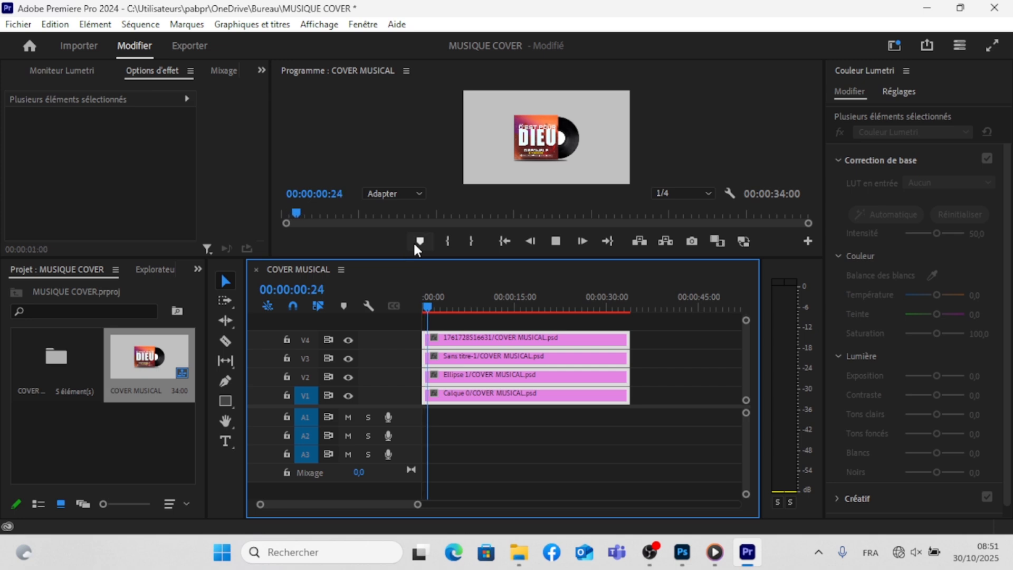
pyautogui.moveTo(404, 258); pyautogui.dragTo(392, 318)
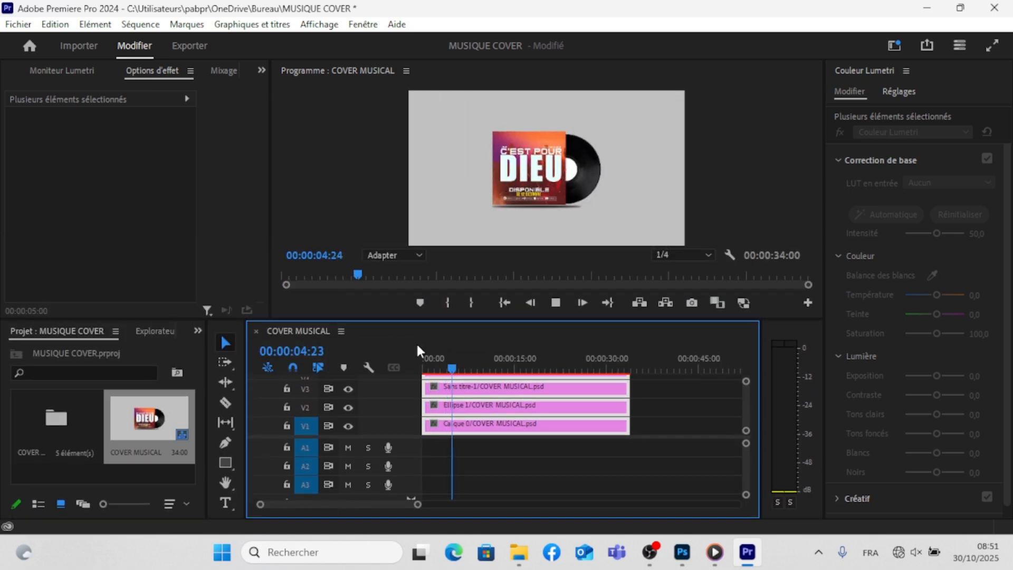
pyautogui.press('space')
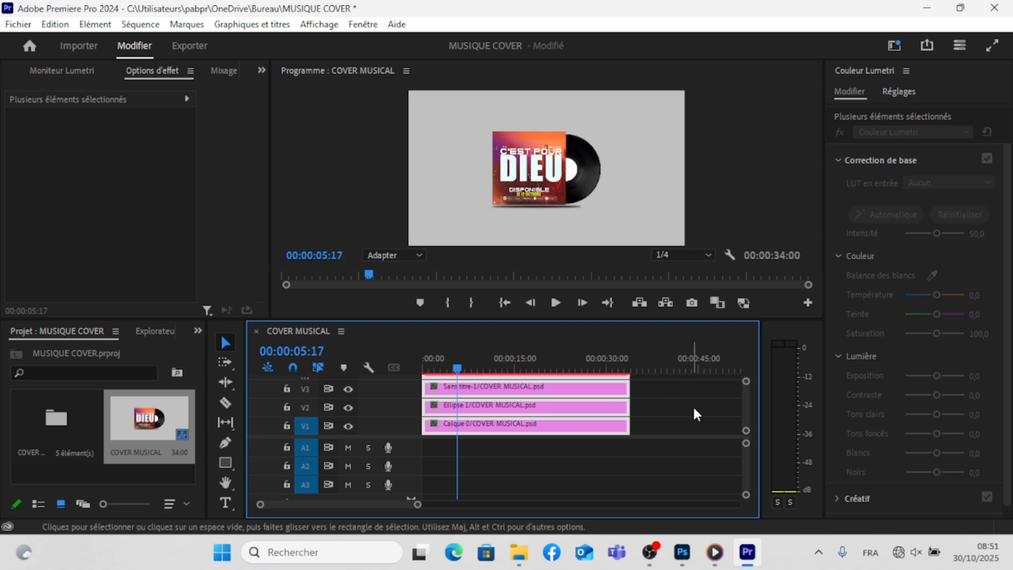
pyautogui.scroll(2, 745, 413)
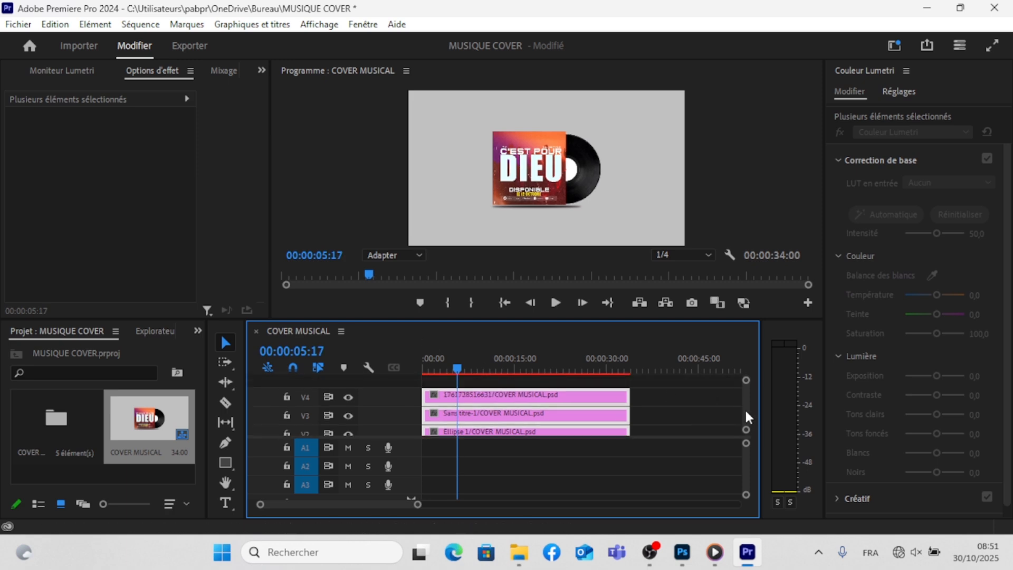
pyautogui.click(669, 437)
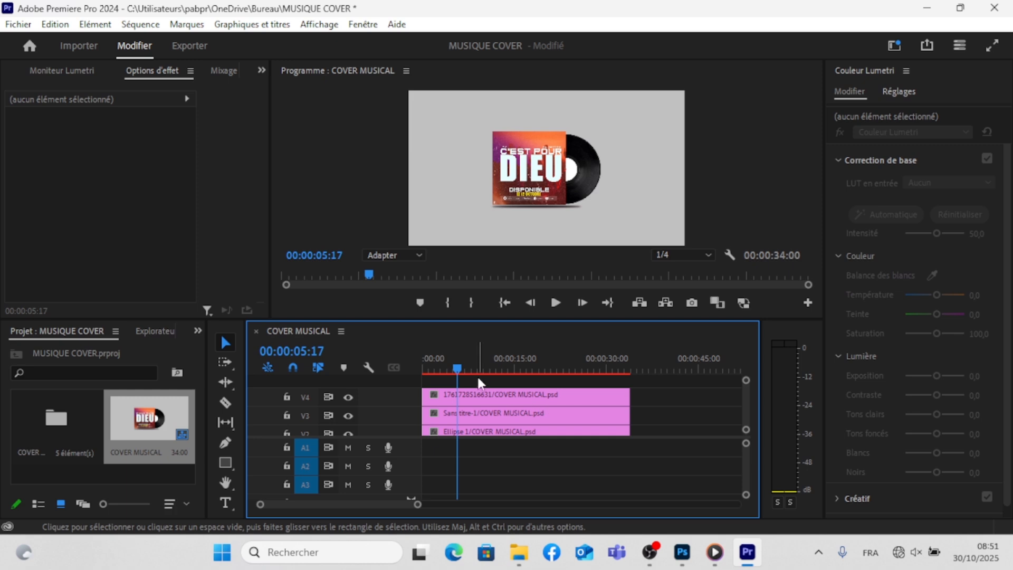
# - Extend the Sans titre-1 vinyl clip on V3 to 00:00:40:04 and select it with the playhead at 00:00:35:04
pyautogui.moveTo(464, 364); pyautogui.dragTo(420, 381)
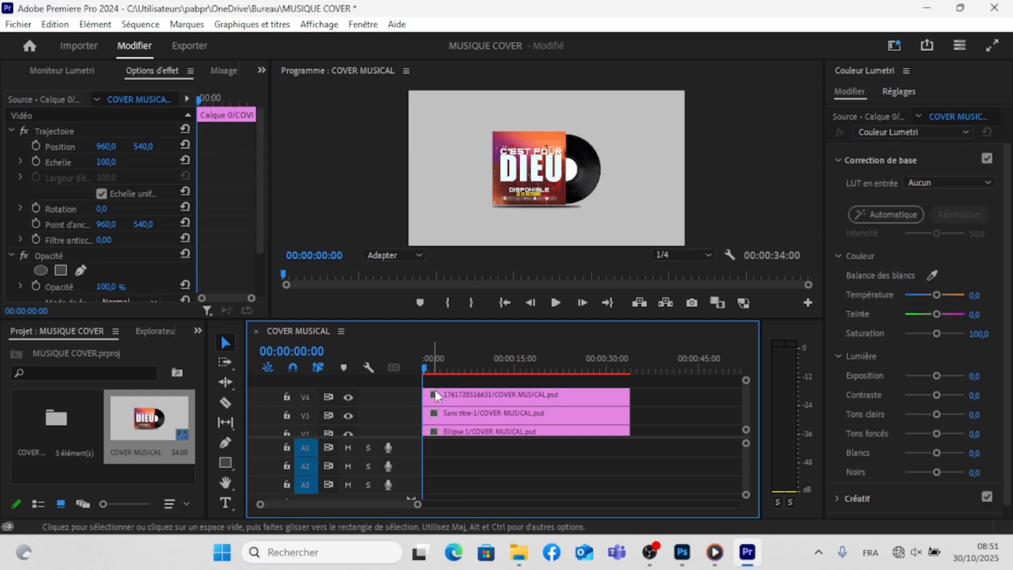
pyautogui.click(348, 416)
pyautogui.click(434, 416)
pyautogui.click(444, 417)
pyautogui.click(426, 365)
pyautogui.moveTo(425, 366); pyautogui.dragTo(591, 375)
pyautogui.moveTo(628, 417); pyautogui.dragTo(659, 415)
pyautogui.moveTo(586, 366); pyautogui.dragTo(637, 376)
pyautogui.click(647, 415)
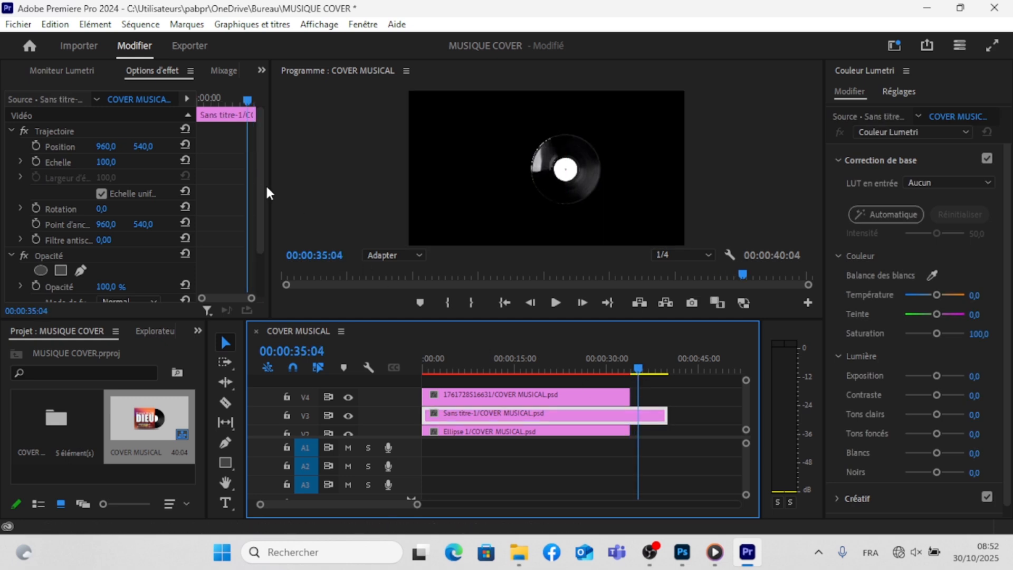
# - Keyframe the vinyl clip's position at 00:00:06:17, try to centre its anchor point on the disc at 00:00:34:01, and undo the last move
pyautogui.moveTo(246, 105); pyautogui.dragTo(205, 105)
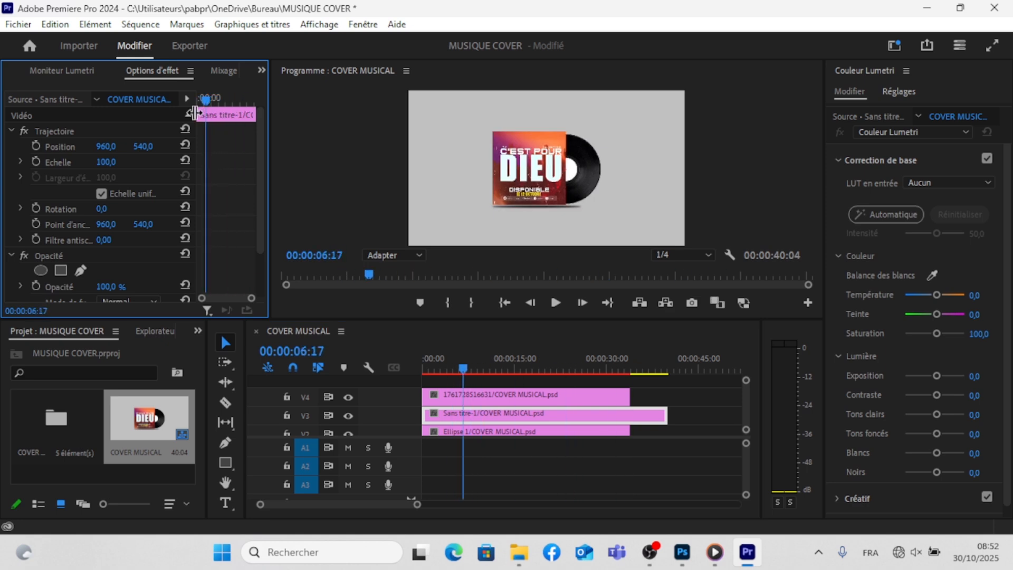
pyautogui.click(36, 145)
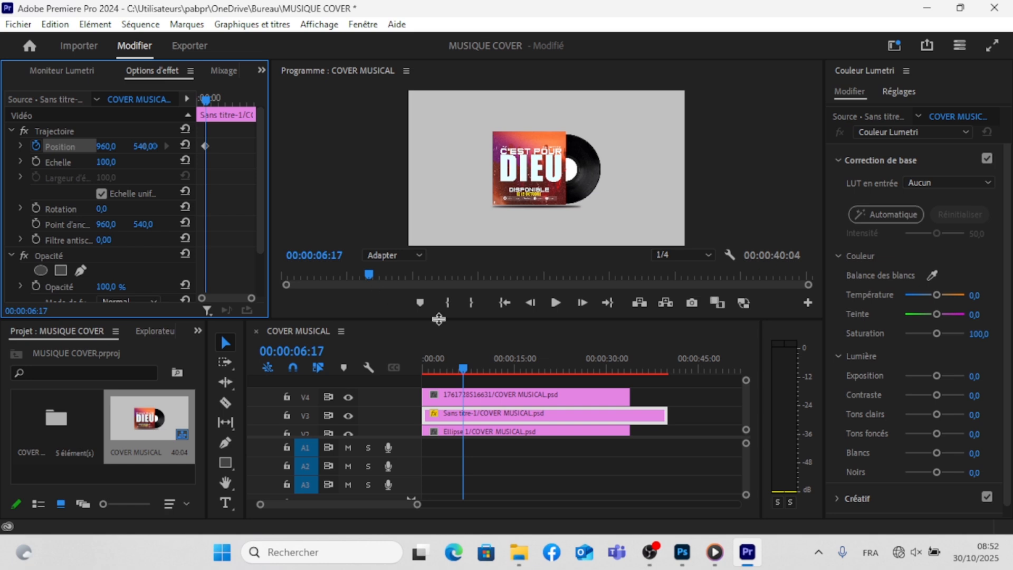
pyautogui.moveTo(459, 360); pyautogui.dragTo(633, 384)
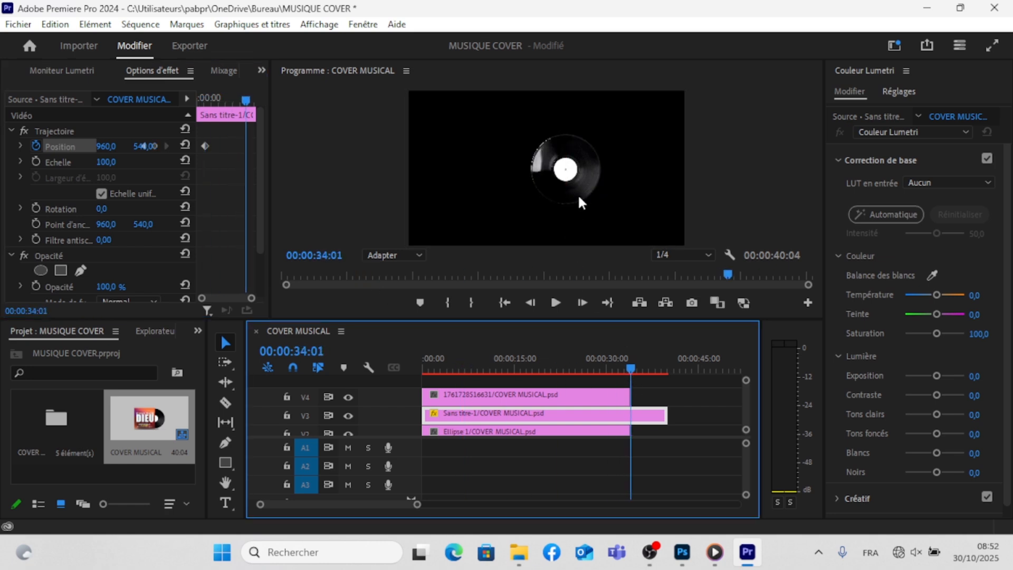
pyautogui.click(566, 184)
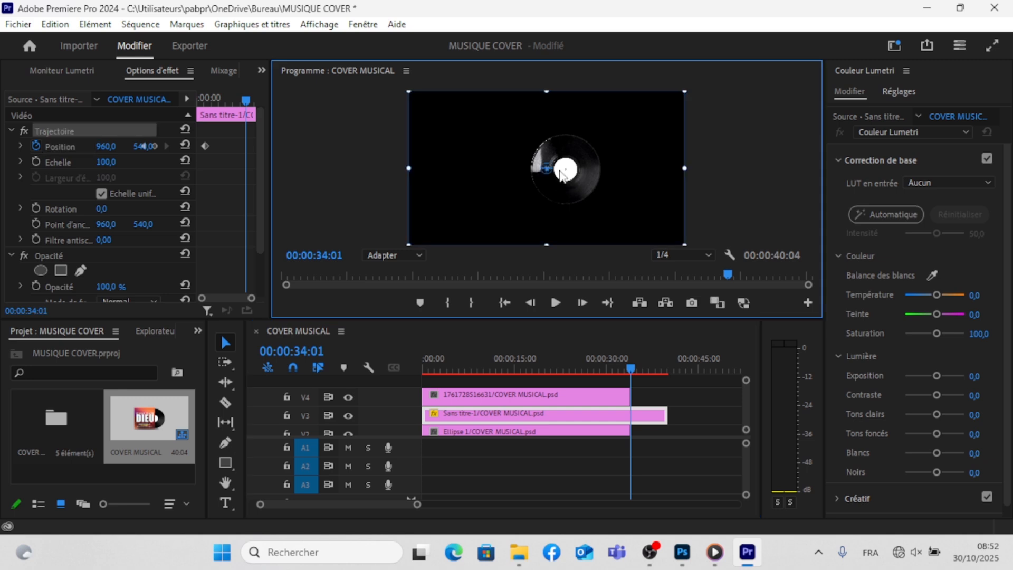
pyautogui.moveTo(544, 167); pyautogui.dragTo(576, 181)
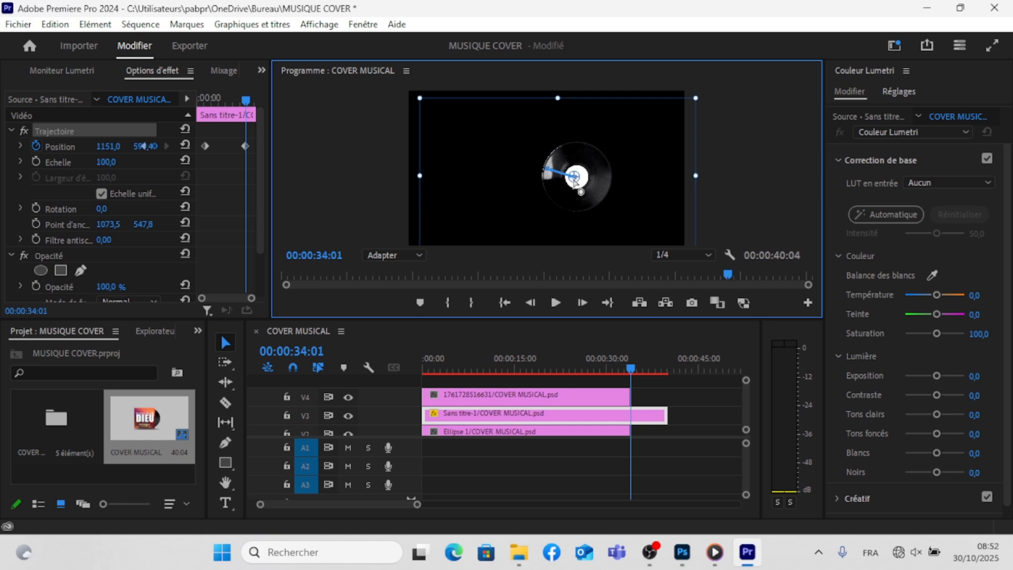
pyautogui.hotkey('ctrl', 'z')
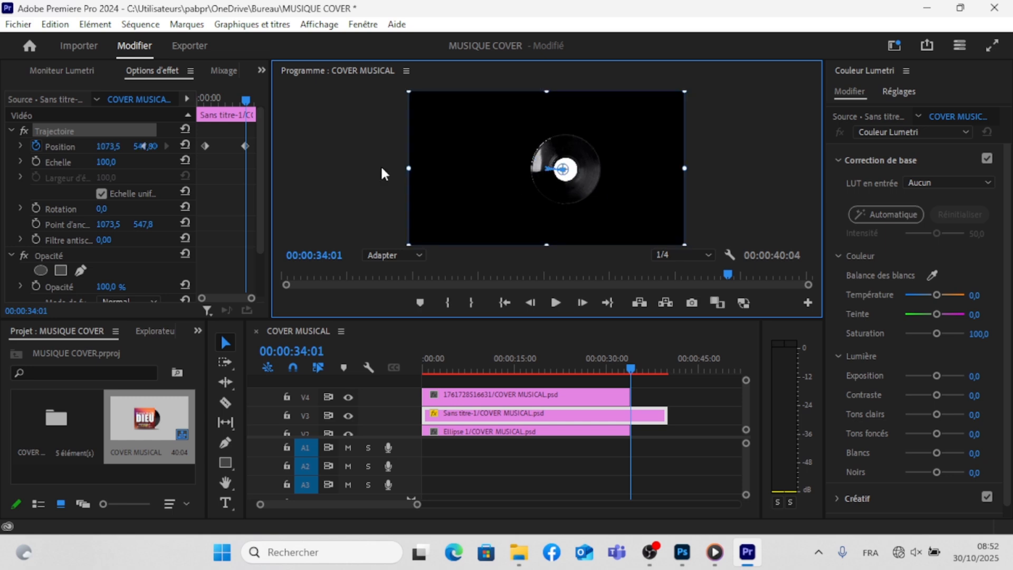
# - Delete the position keyframes of the Sans titre-1 clip and scrub the sequence back to 00:00:00:00
pyautogui.moveTo(203, 129); pyautogui.dragTo(248, 155)
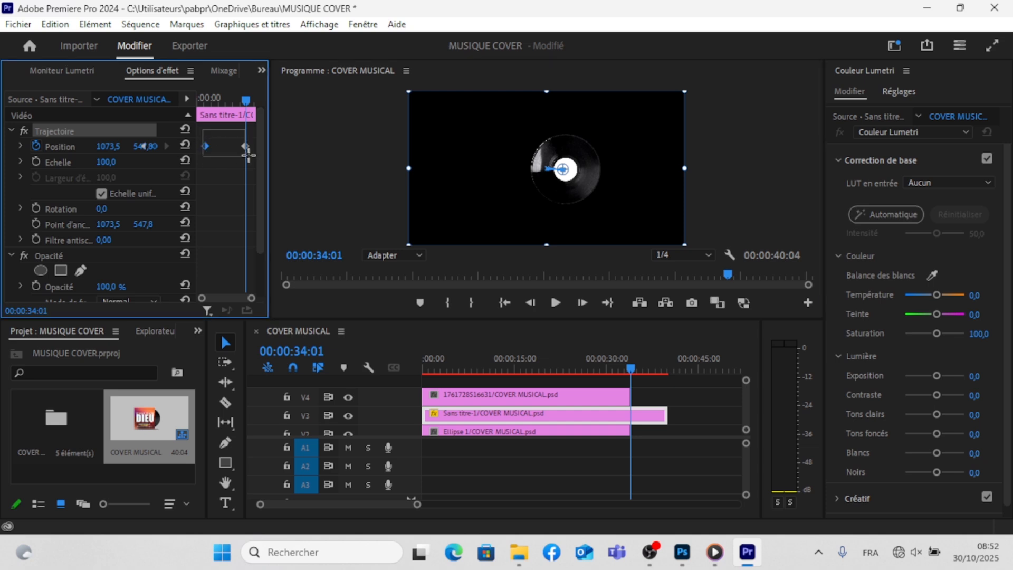
pyautogui.press('Delete')
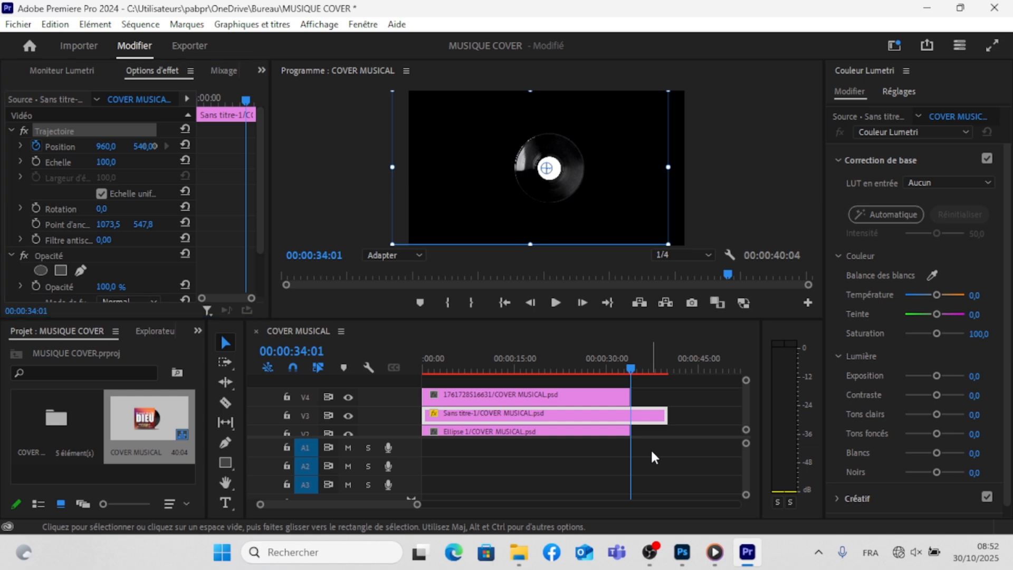
pyautogui.click(652, 427)
pyautogui.click(623, 369)
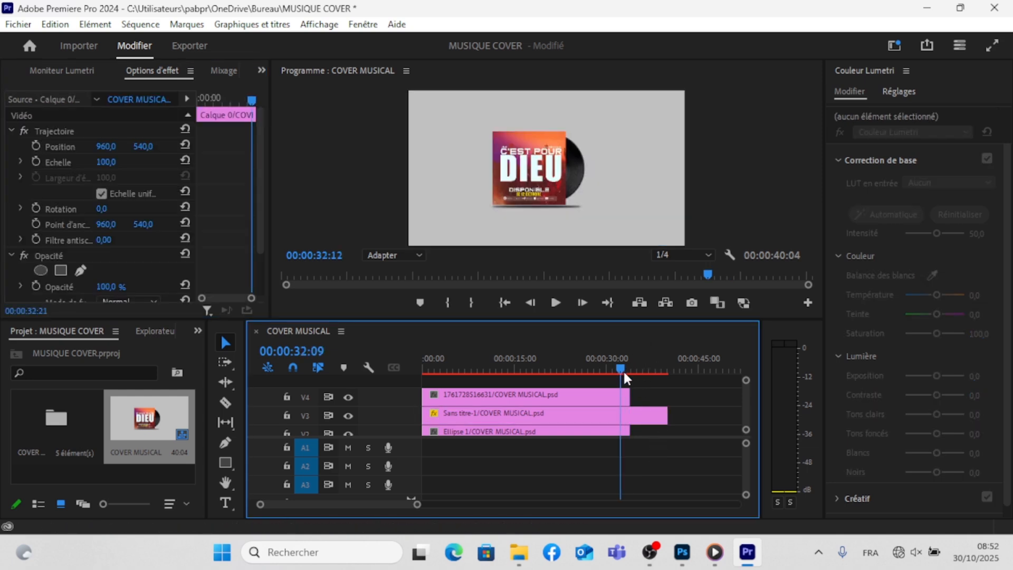
pyautogui.moveTo(635, 375); pyautogui.dragTo(413, 373)
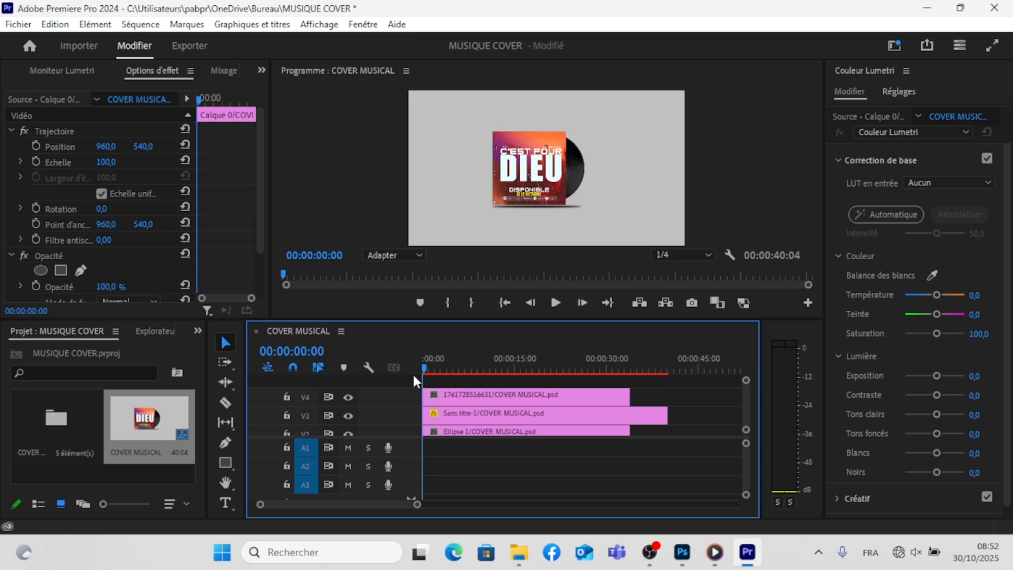
# - Delete both position keyframes around 00:00:37:11 and try to shift the vinyl disc slightly in the preview
pyautogui.moveTo(205, 133)
pyautogui.mouseDown()
pyautogui.moveTo(203, 151)
pyautogui.moveTo(274, 151)
pyautogui.mouseUp()
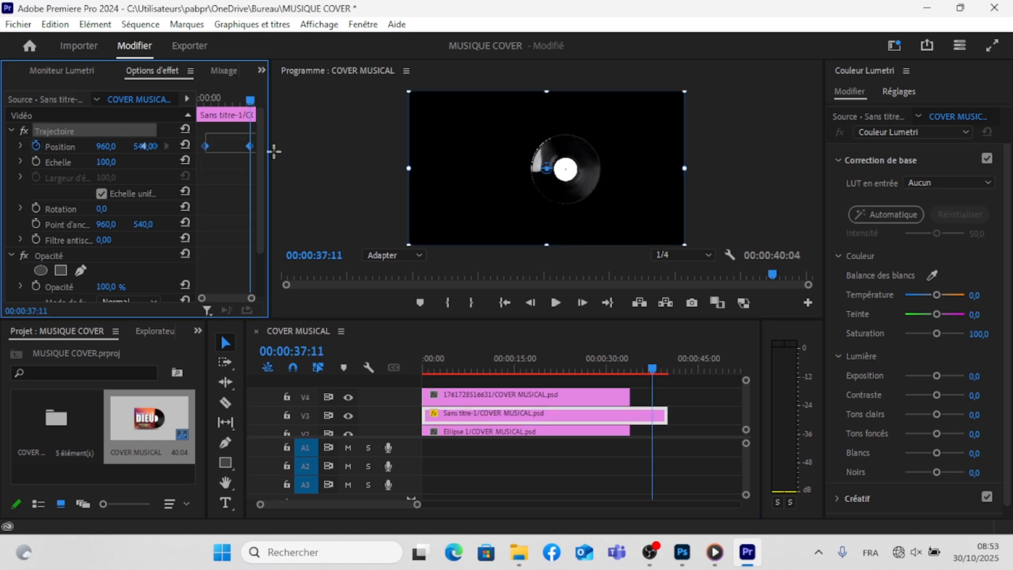
pyautogui.press('Delete')
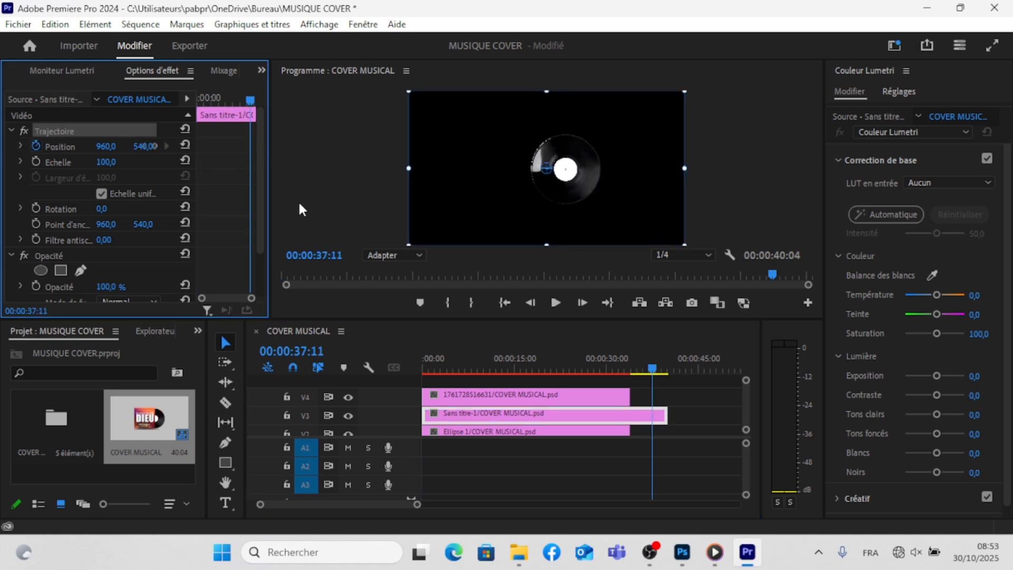
pyautogui.moveTo(560, 186); pyautogui.dragTo(566, 188)
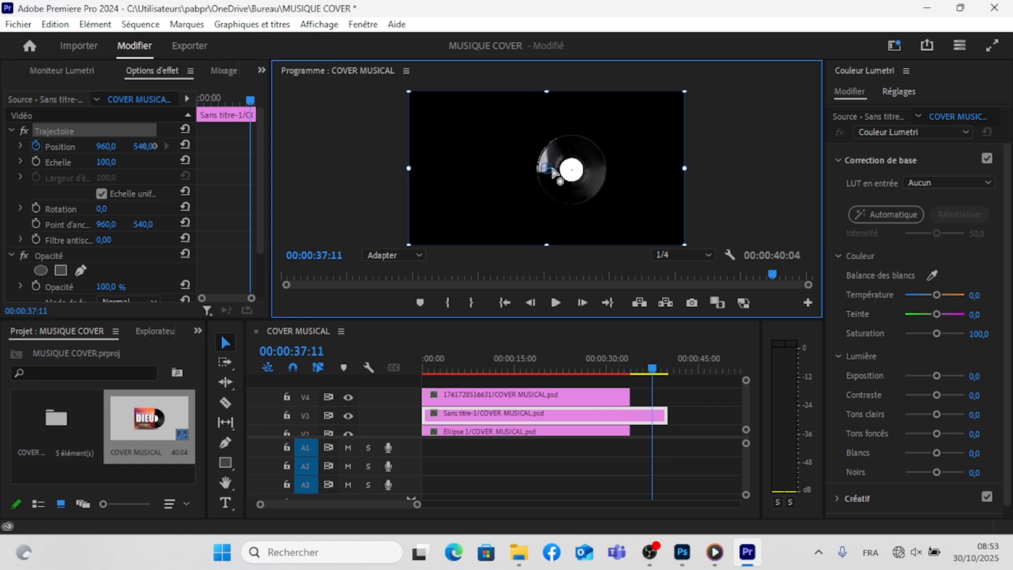
pyautogui.click(682, 426)
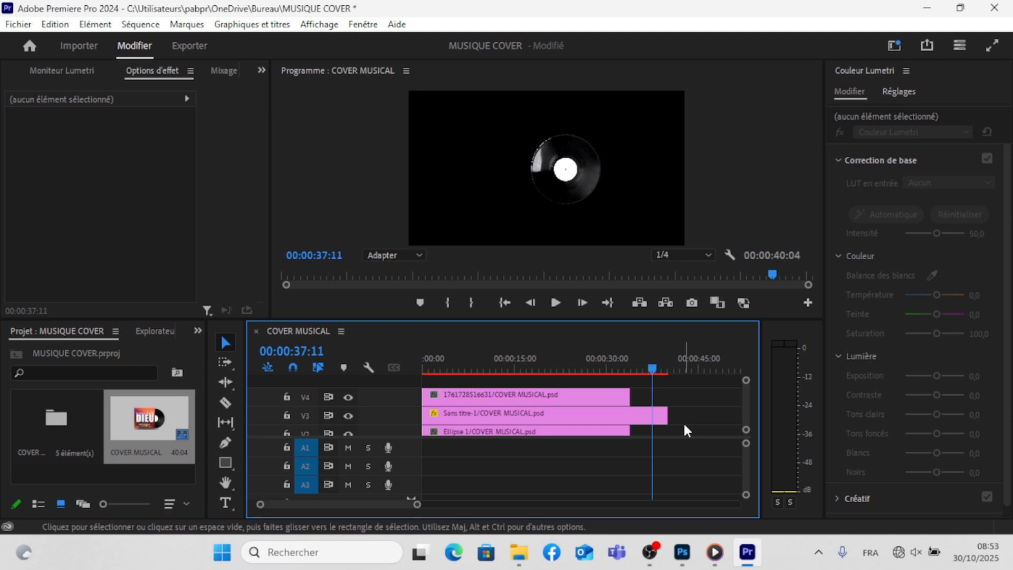
# - Centre the vinyl clip's anchor point on the disc at 00:00:36:18, with position and anchor at 1094,2 and 552,9
pyautogui.hotkey('ctrl', 'a')
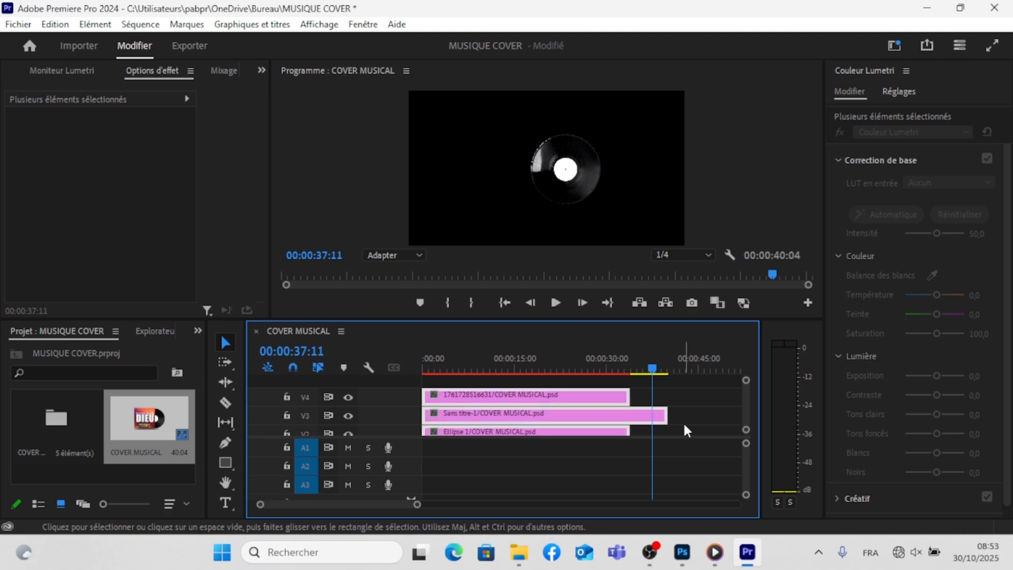
pyautogui.moveTo(653, 369)
pyautogui.mouseDown()
pyautogui.moveTo(457, 370)
pyautogui.moveTo(401, 388)
pyautogui.moveTo(465, 368)
pyautogui.moveTo(649, 381)
pyautogui.mouseUp()
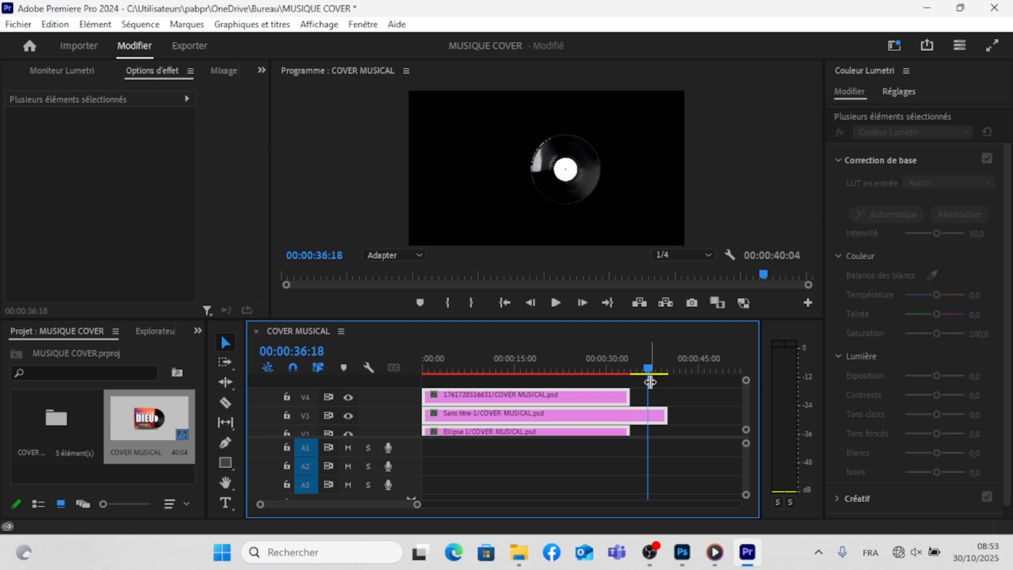
pyautogui.click(262, 71)
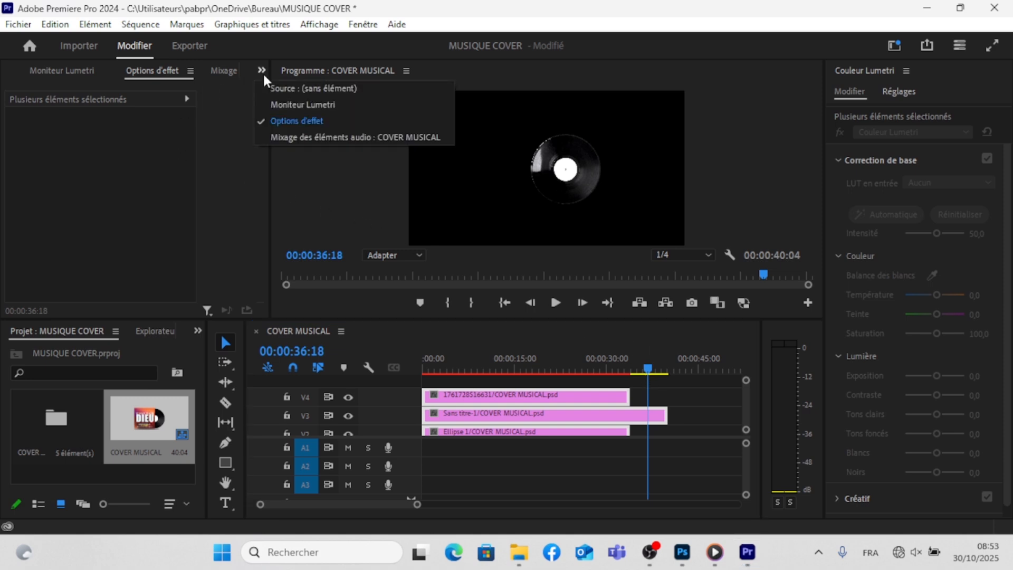
pyautogui.click(567, 173)
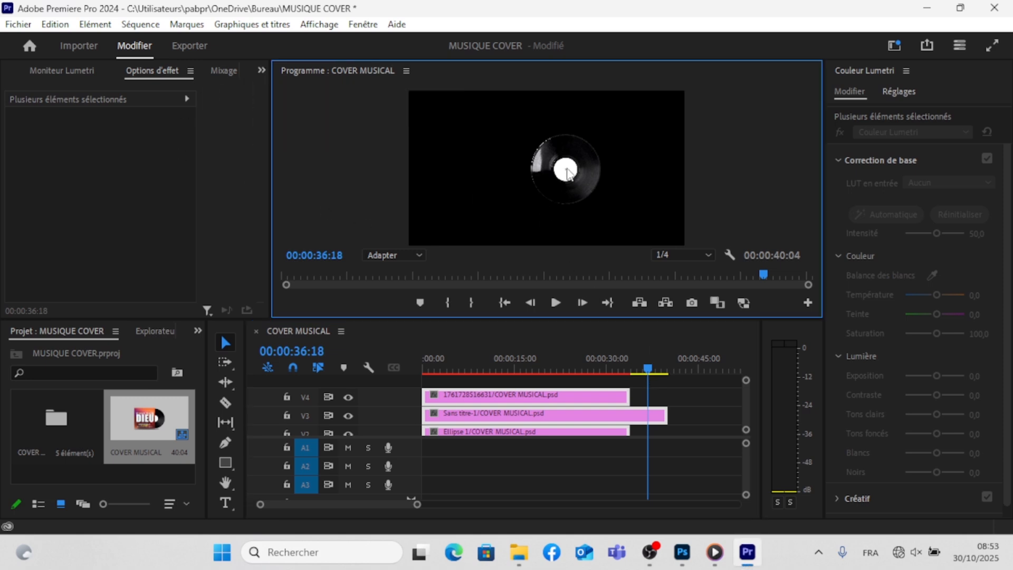
pyautogui.click(571, 173)
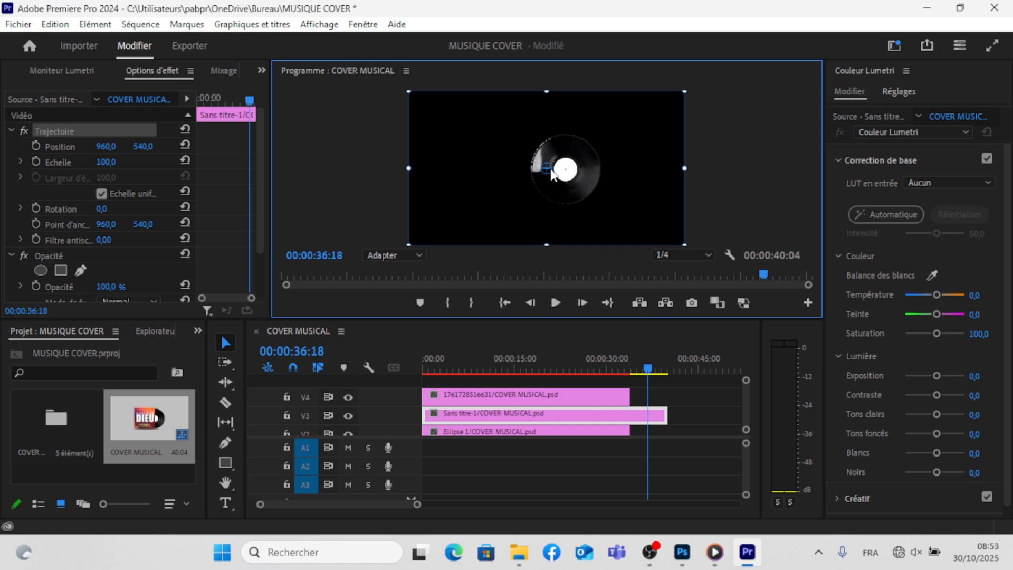
pyautogui.moveTo(547, 169); pyautogui.dragTo(567, 172)
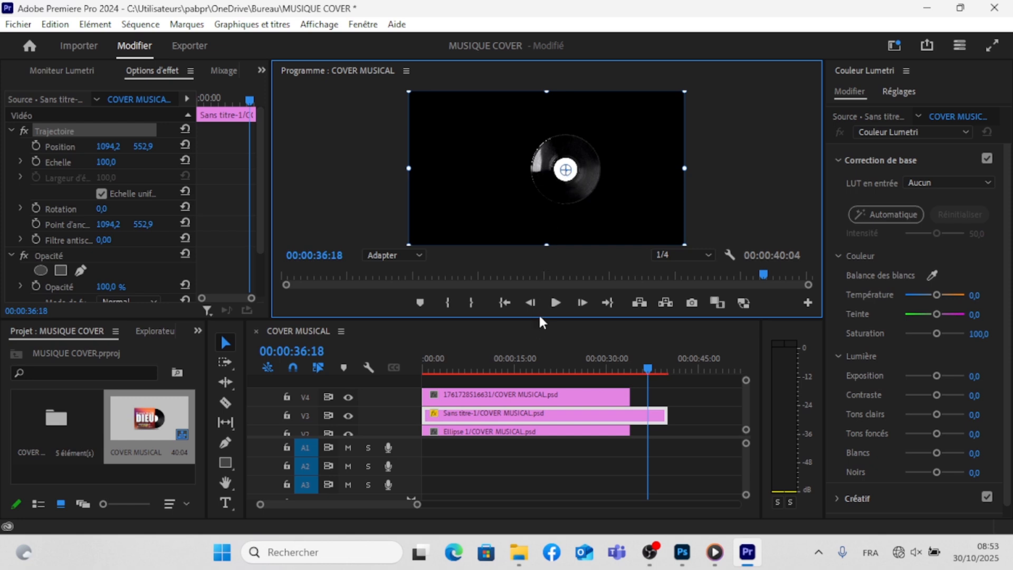
# - Enable position keyframing on the vinyl clip at 00:00:03:13 and move that keyframe to about 00:00:07:05
pyautogui.moveTo(537, 316); pyautogui.dragTo(538, 396)
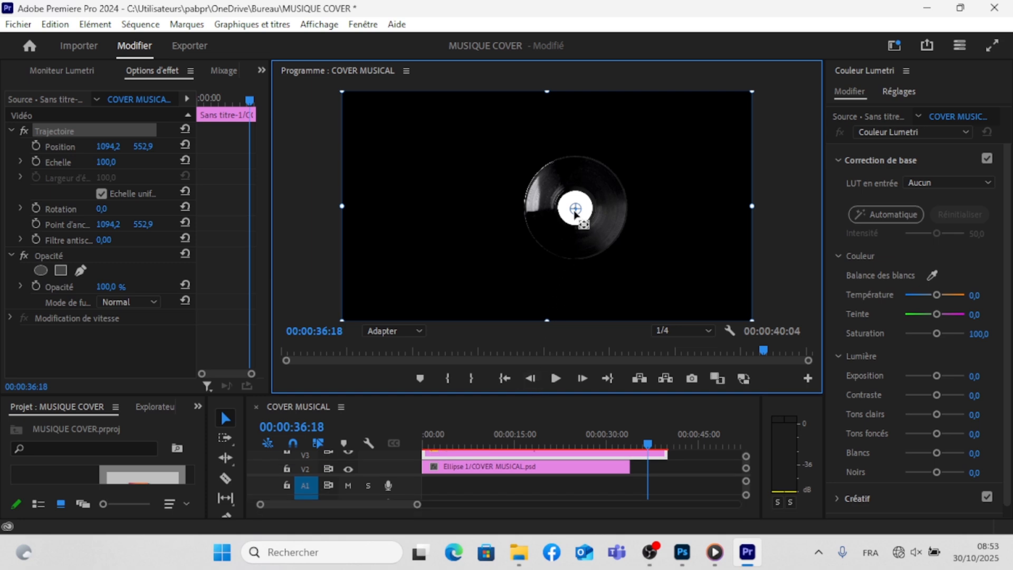
pyautogui.moveTo(648, 446); pyautogui.dragTo(448, 449)
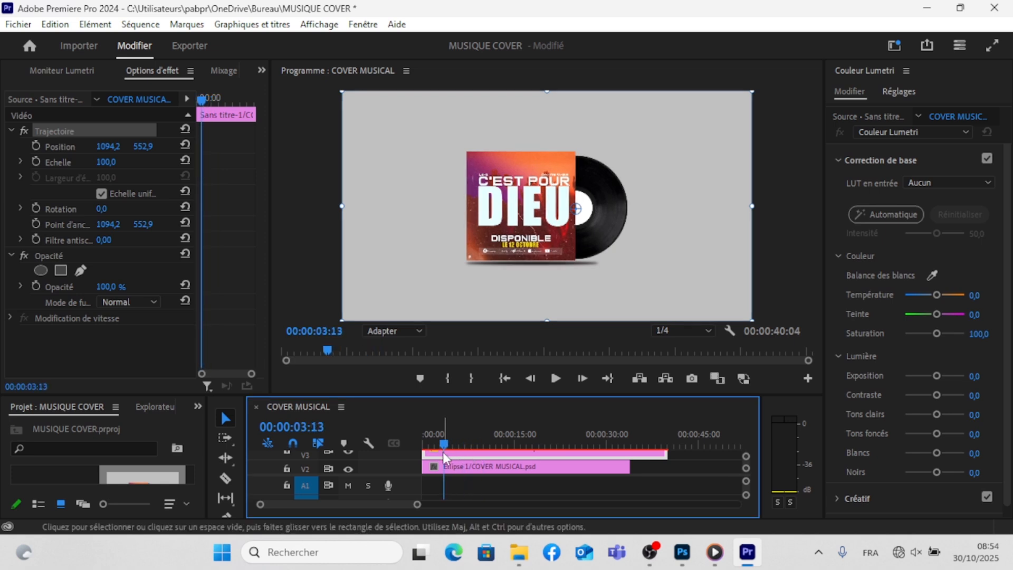
pyautogui.click(36, 145)
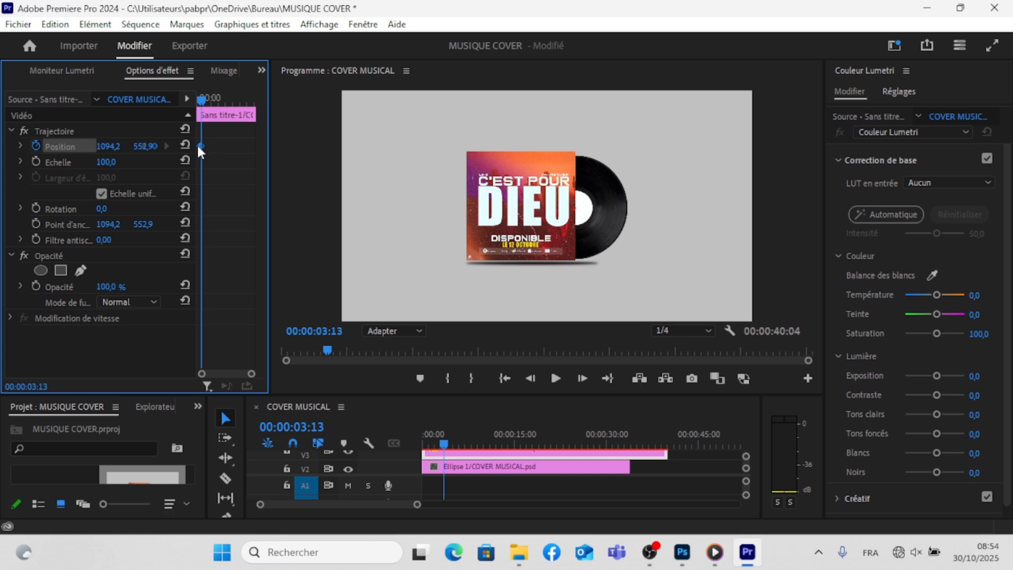
pyautogui.click(198, 105)
pyautogui.moveTo(202, 145); pyautogui.dragTo(209, 145)
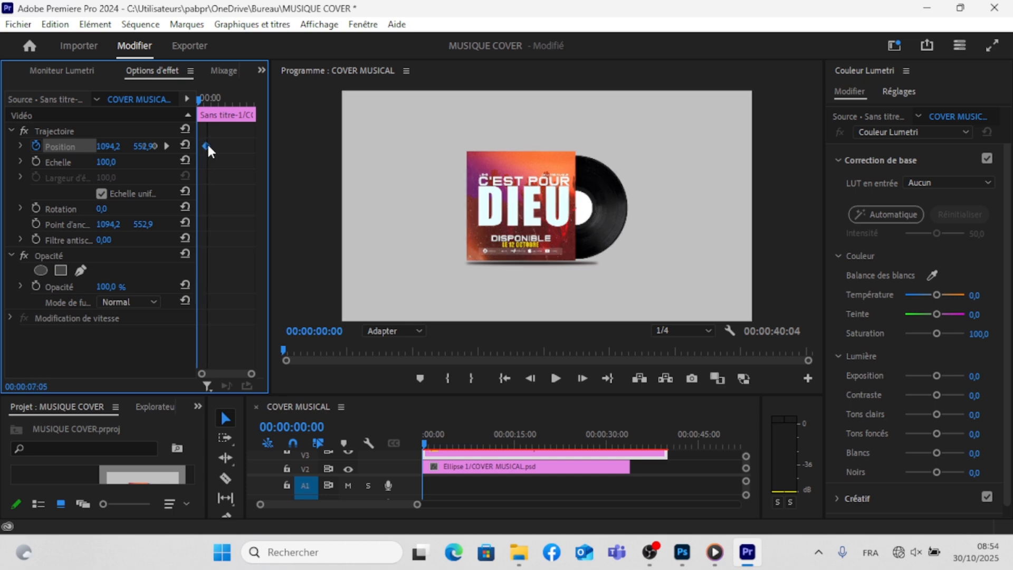
# - Set the vinyl's horizontal position to 849,2 at 00:00:01:01, behind the cover, and move that keyframe to the clip's start
pyautogui.moveTo(199, 102)
pyautogui.mouseDown()
pyautogui.moveTo(211, 109)
pyautogui.moveTo(203, 117)
pyautogui.mouseUp()
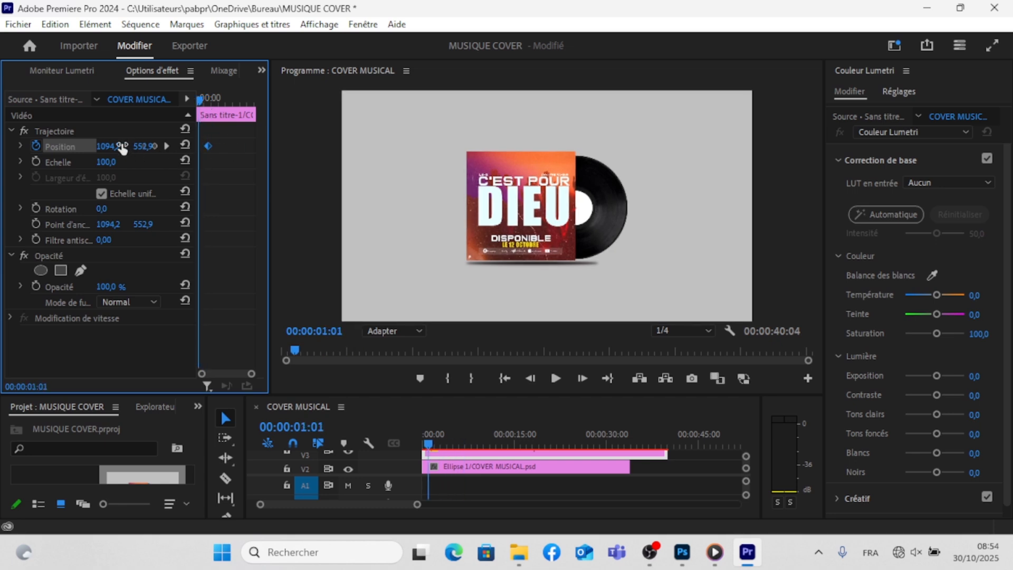
pyautogui.moveTo(108, 146); pyautogui.dragTo(1, 146)
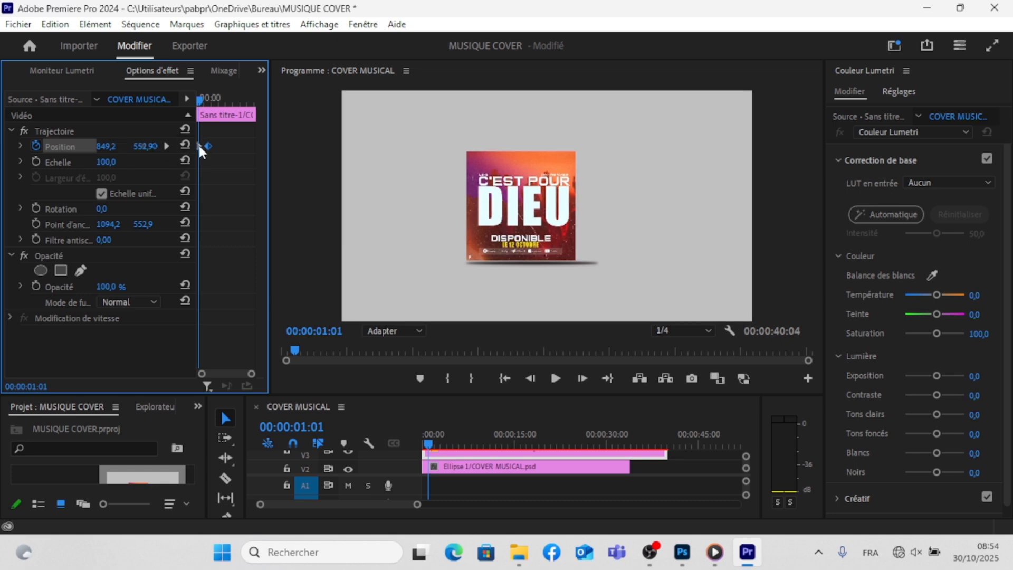
pyautogui.moveTo(199, 146); pyautogui.dragTo(193, 144)
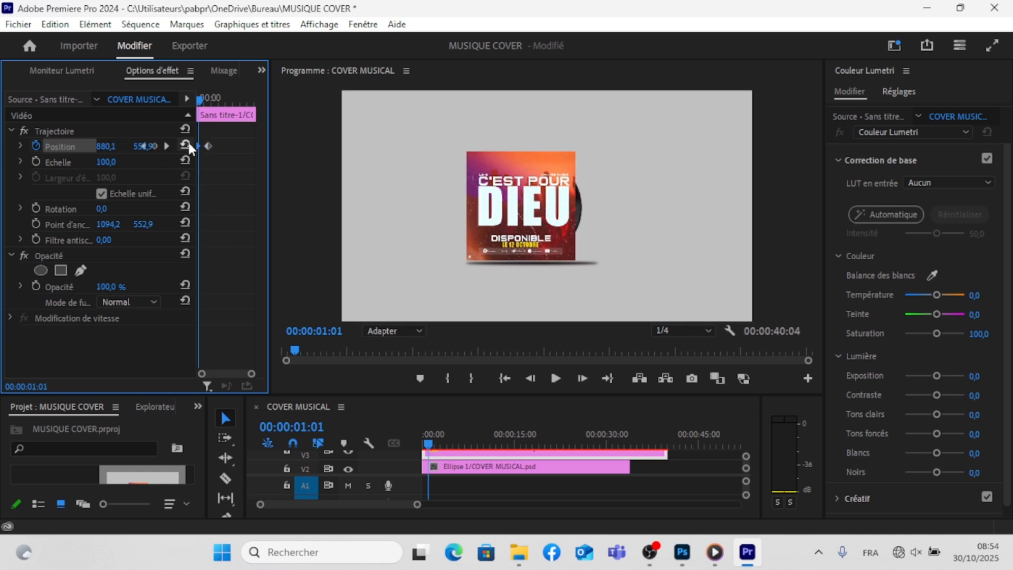
# - Set the vinyl's horizontal position to 834,1 at 00:00:01:01, shift the end keyframe slightly earlier, and play the slide-out from the start
pyautogui.moveTo(110, 151); pyautogui.dragTo(85, 151)
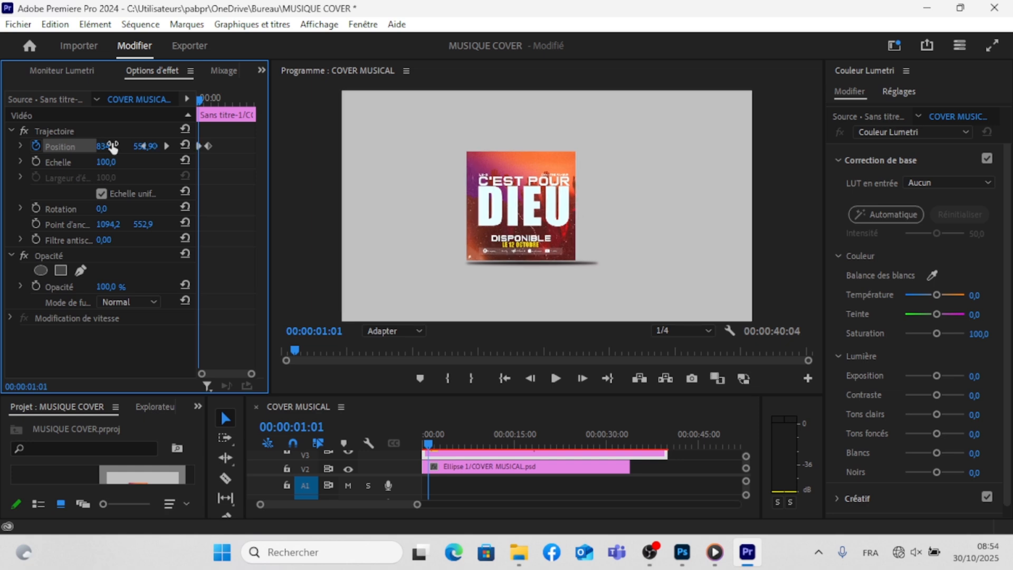
pyautogui.moveTo(210, 144); pyautogui.dragTo(207, 143)
pyautogui.moveTo(210, 100); pyautogui.dragTo(196, 100)
pyautogui.press('space')
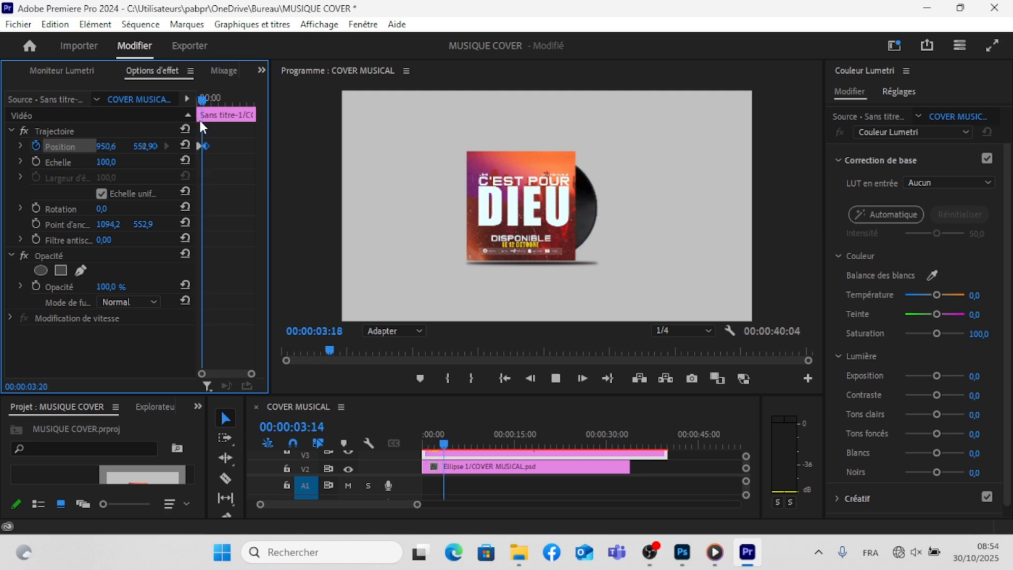
pyautogui.press('space')
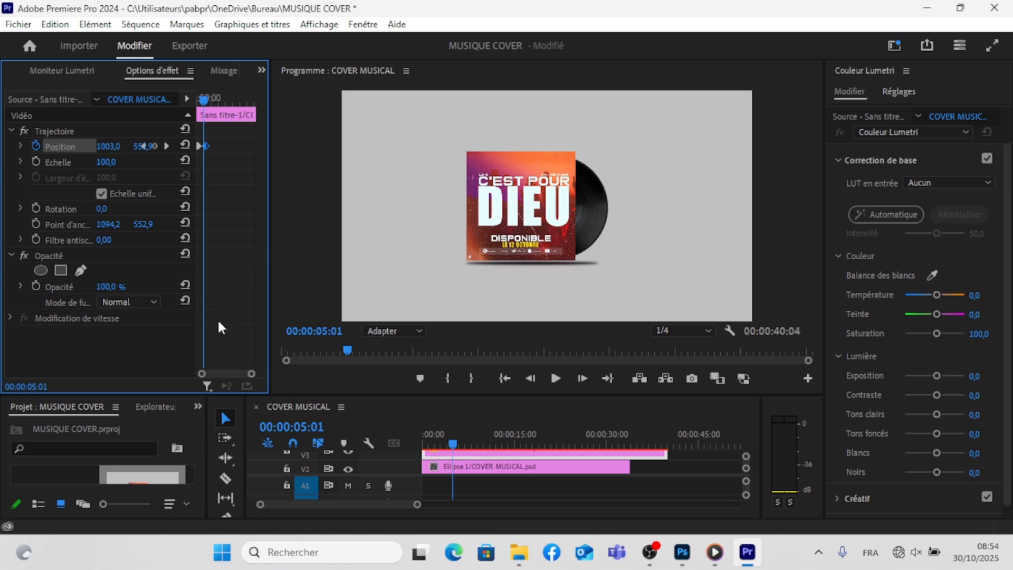
# - Delete the extra 834,1 position keyframe, move the end keyframe closer to the clip's start, and play the sequence from the beginning
pyautogui.moveTo(269, 304); pyautogui.dragTo(367, 303)
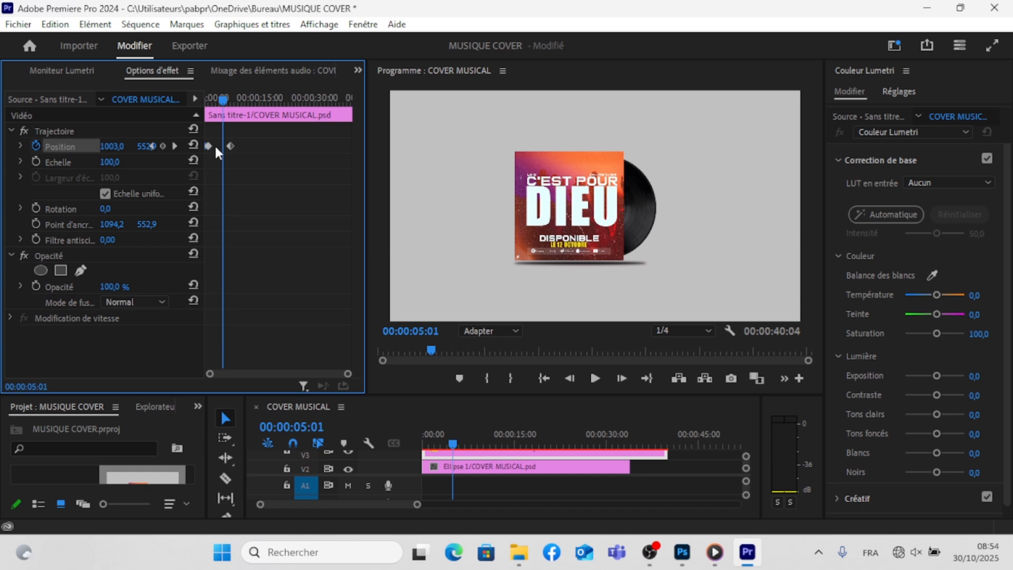
pyautogui.moveTo(209, 147); pyautogui.dragTo(221, 148)
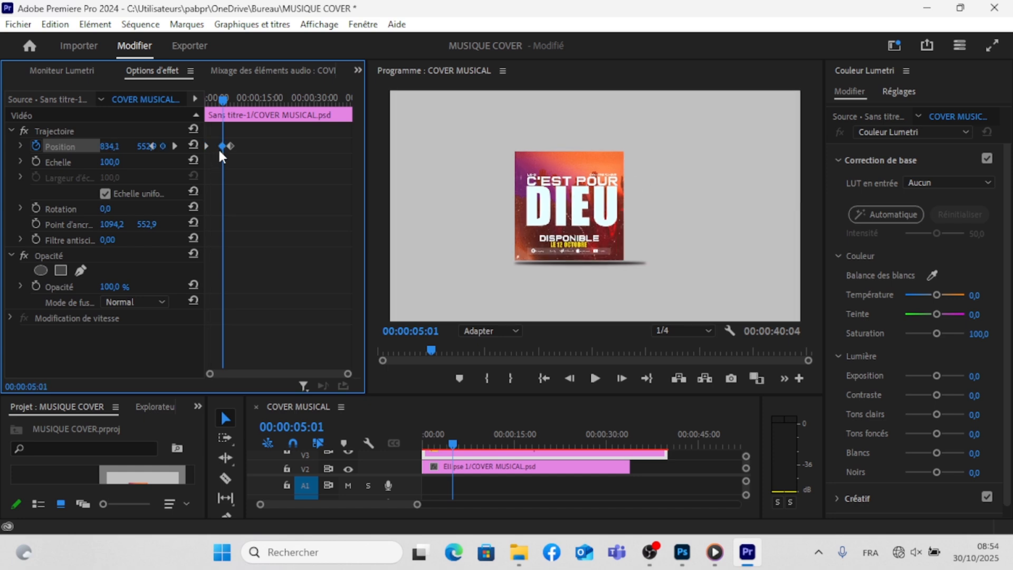
pyautogui.press('Delete')
pyautogui.moveTo(224, 100); pyautogui.dragTo(214, 145)
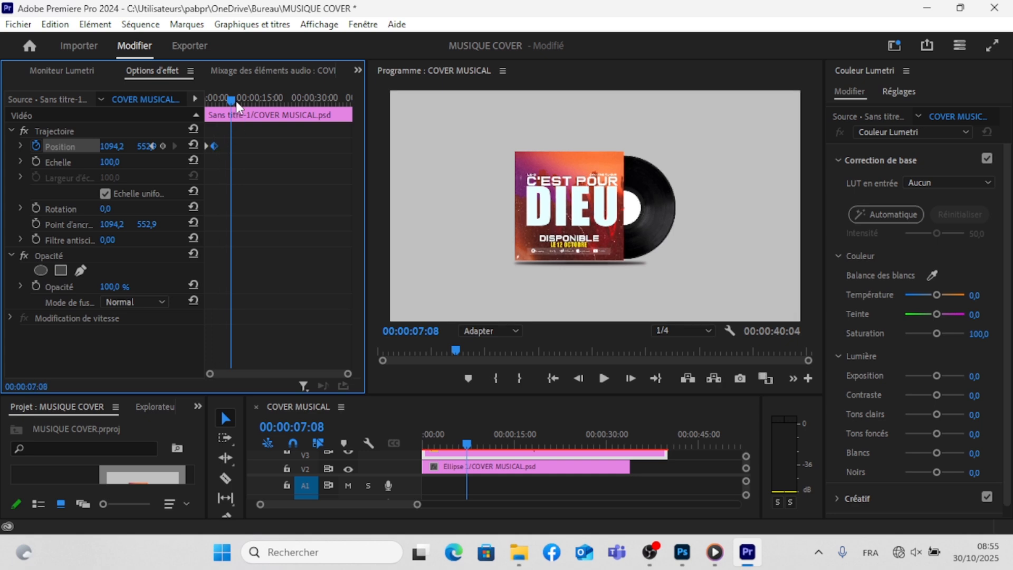
pyautogui.press('Home')
pyautogui.press('space')
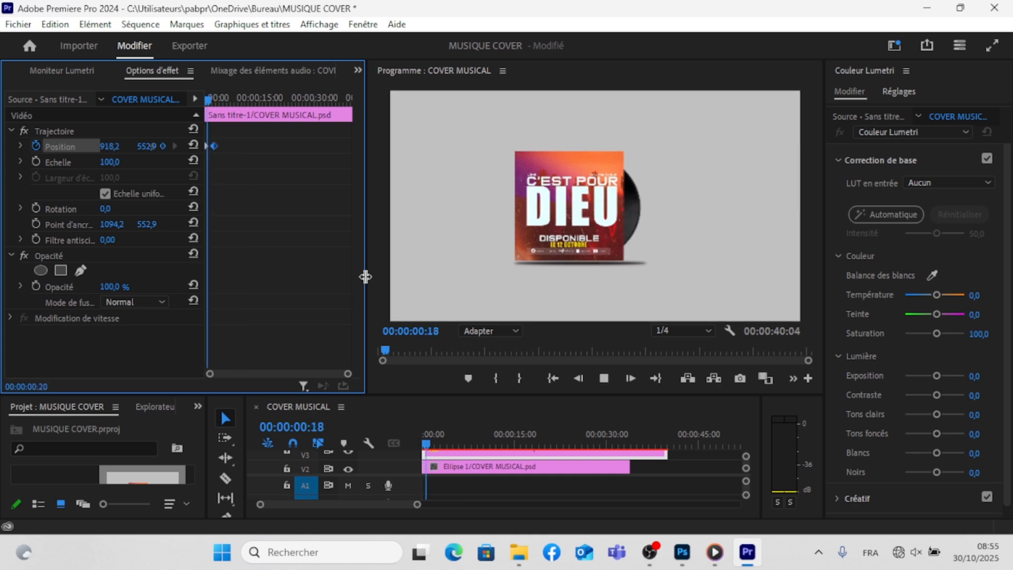
pyautogui.moveTo(367, 277); pyautogui.dragTo(380, 276)
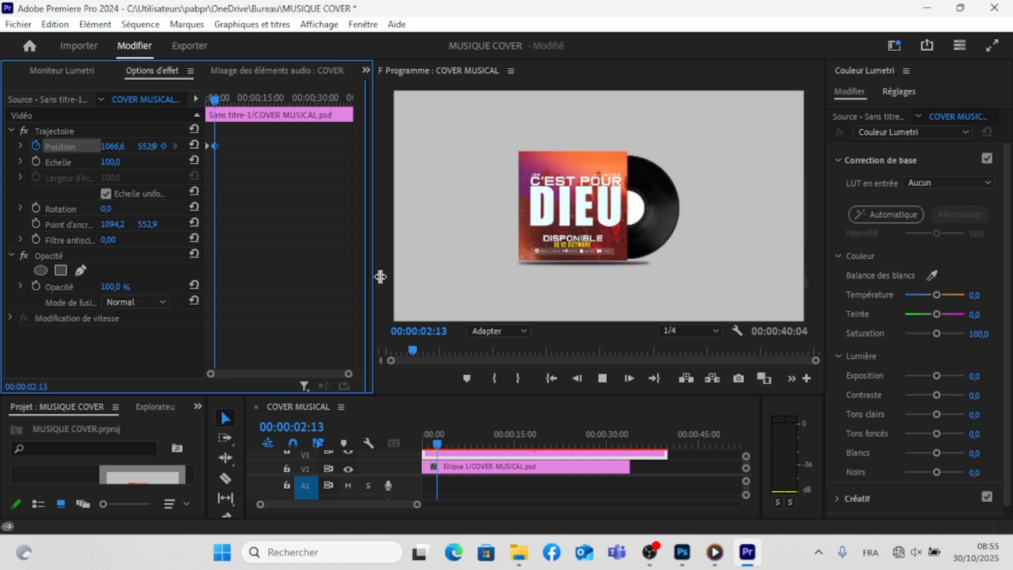
pyautogui.press('space')
# - Shorten the vinyl's slide-out by moving its end position keyframe nearer the start, and replay the animation from 00:00:00:00
pyautogui.moveTo(213, 299); pyautogui.dragTo(197, 299)
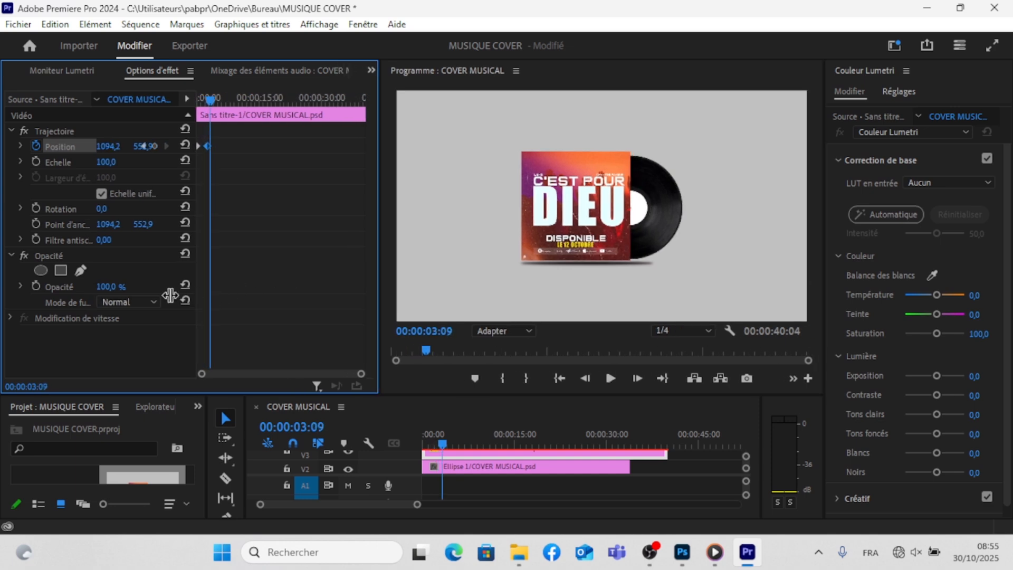
pyautogui.moveTo(207, 148); pyautogui.dragTo(203, 147)
pyautogui.moveTo(210, 101); pyautogui.dragTo(200, 100)
pyautogui.press('space')
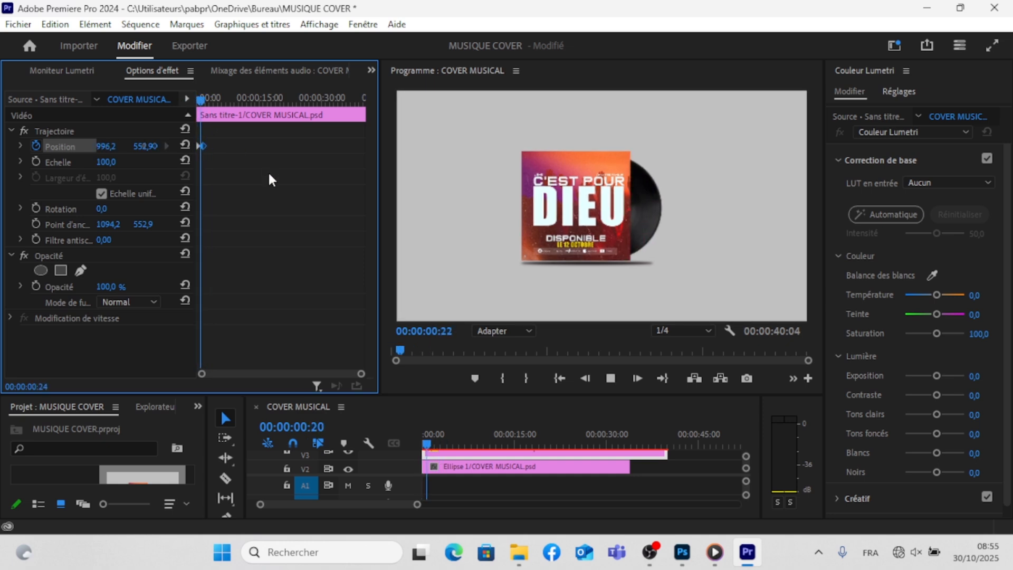
pyautogui.press('space')
pyautogui.moveTo(211, 98); pyautogui.dragTo(190, 104)
pyautogui.press('space')
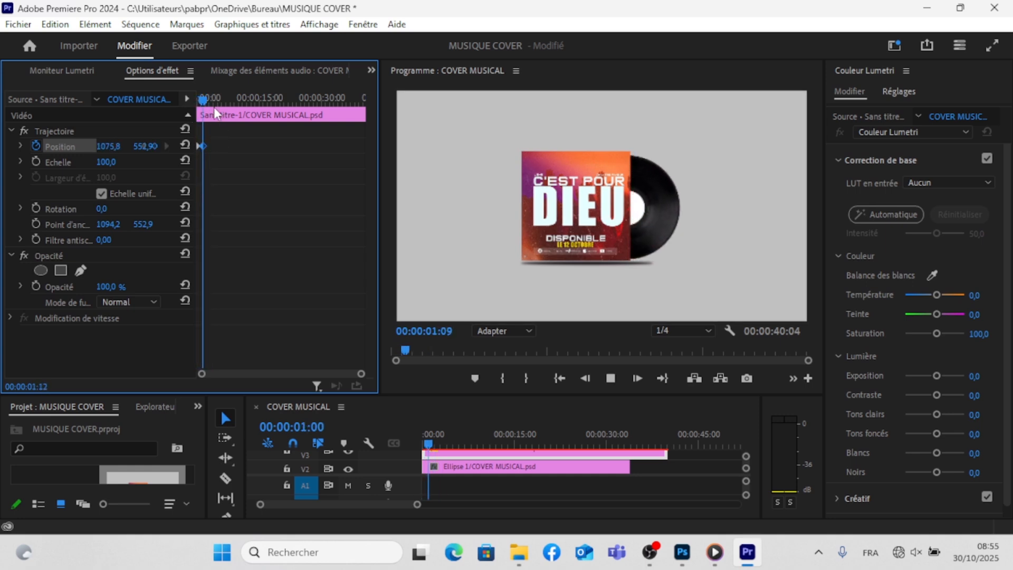
pyautogui.press('space')
pyautogui.moveTo(208, 99); pyautogui.dragTo(190, 104)
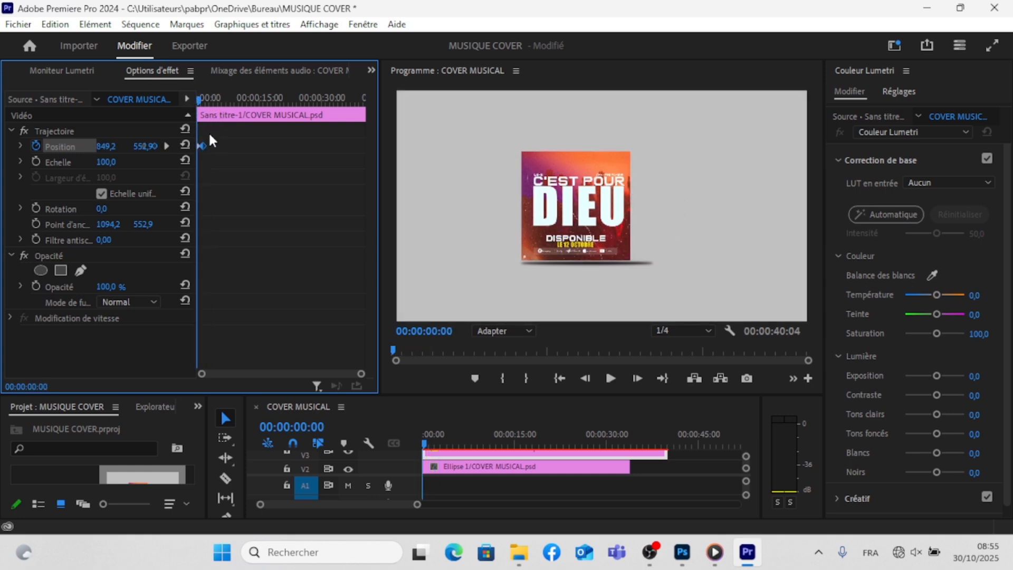
# - Apply Progressif temporal interpolation to the vinyl's end position keyframe and play the slide-out
pyautogui.rightClick(202, 145)
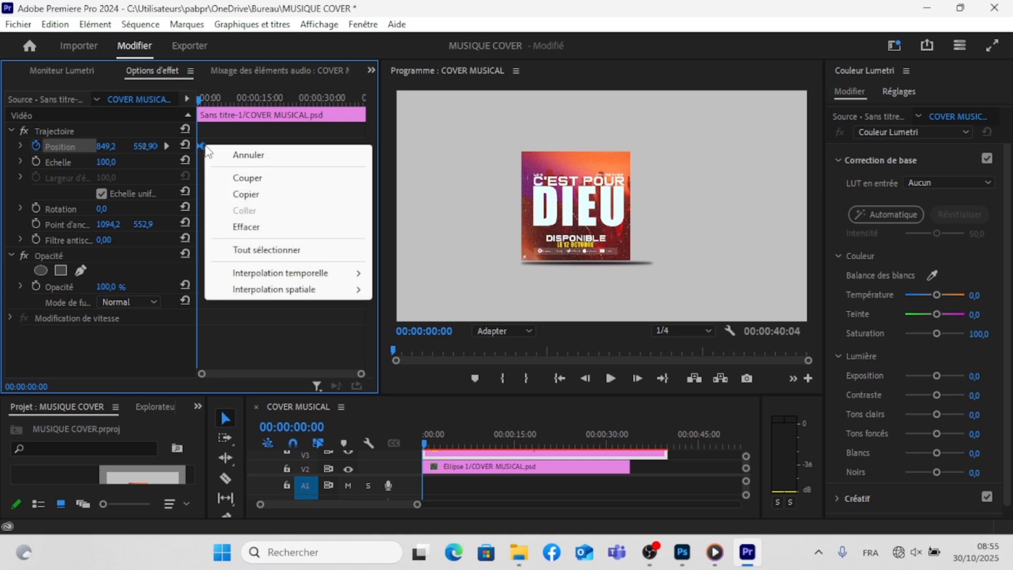
pyautogui.moveTo(333, 274)
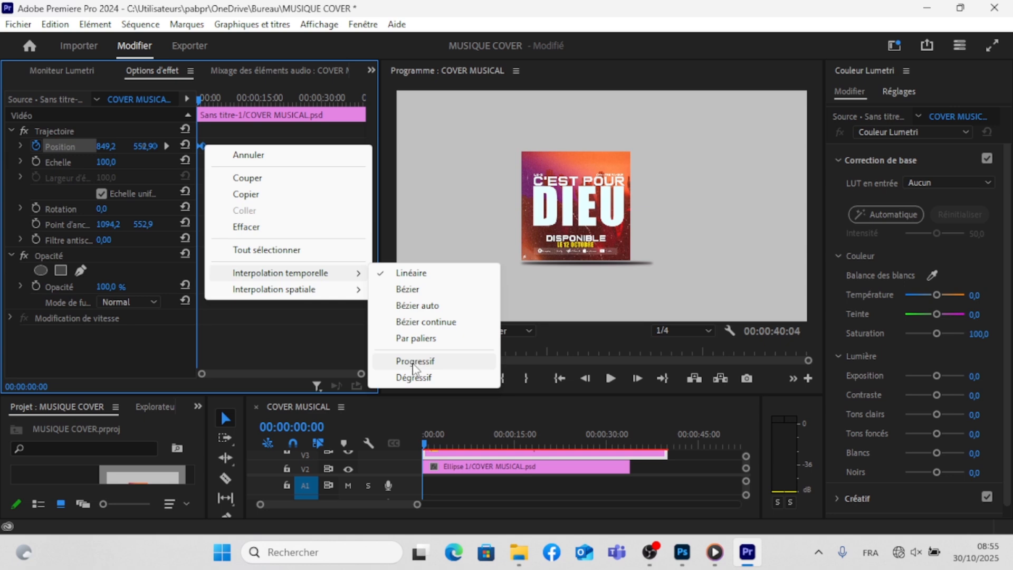
pyautogui.click(415, 362)
pyautogui.press('space')
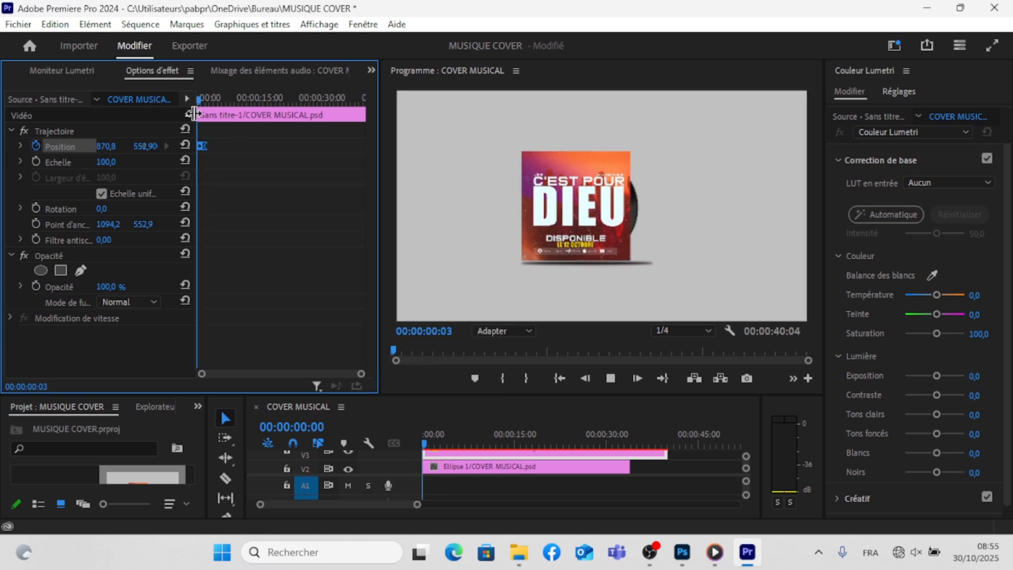
pyautogui.press('space')
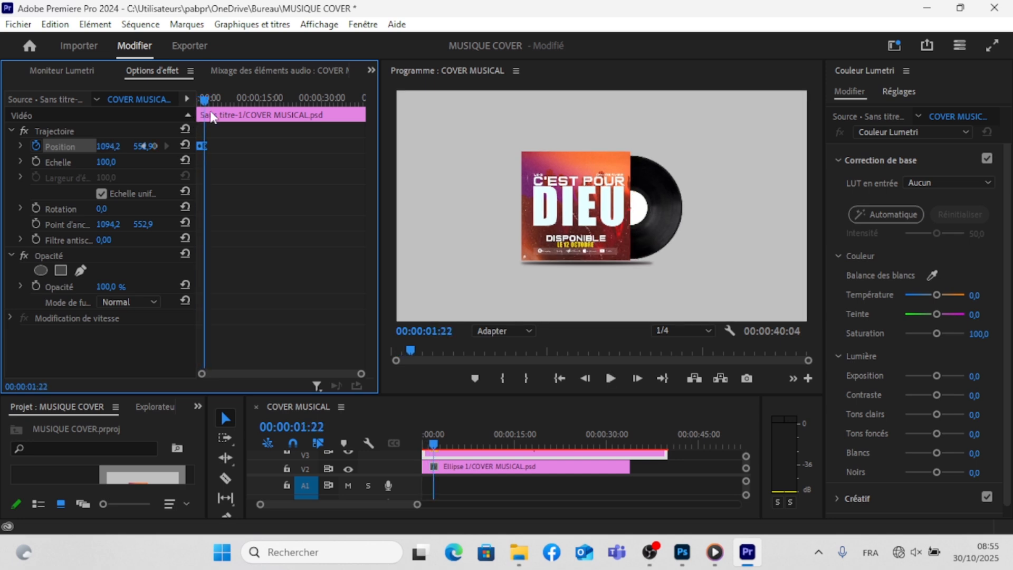
# - Try to pull the eased end position keyframe back before 00:00:00:18, and undo the move
pyautogui.moveTo(205, 101); pyautogui.dragTo(200, 103)
pyautogui.moveTo(206, 146); pyautogui.dragTo(204, 145)
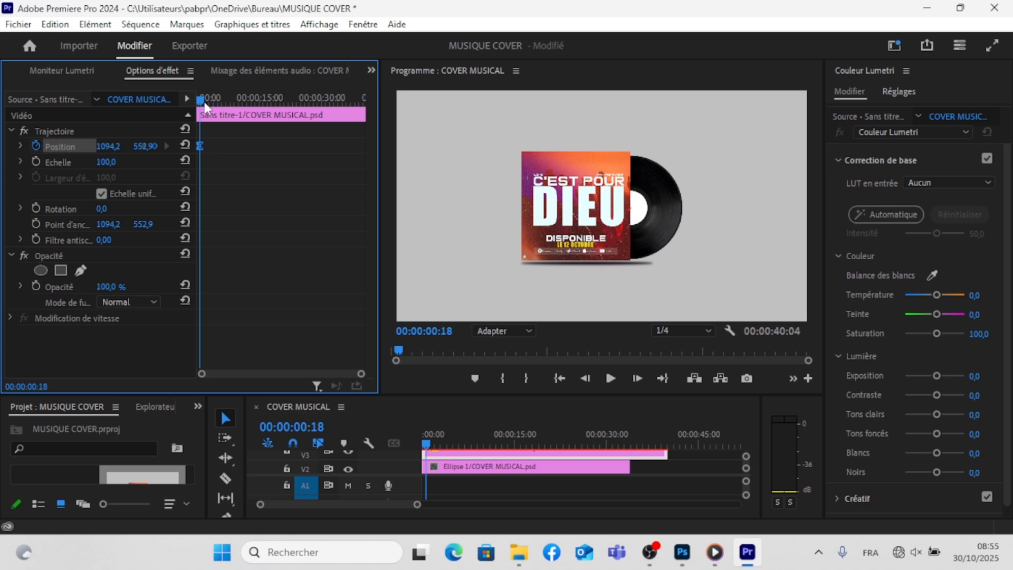
pyautogui.moveTo(205, 105); pyautogui.dragTo(196, 104)
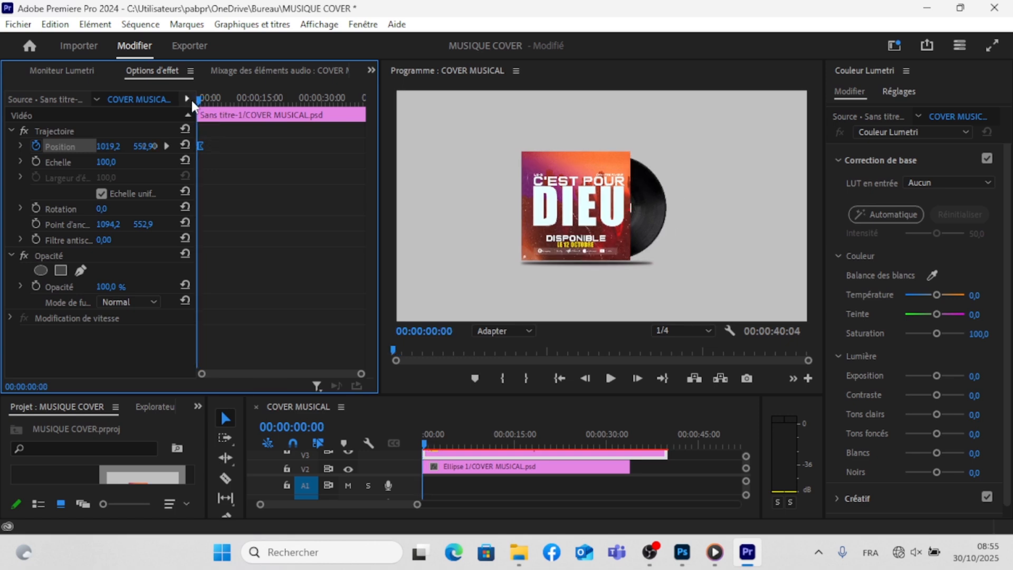
pyautogui.hotkey('ctrl', 'z')
pyautogui.click(228, 218)
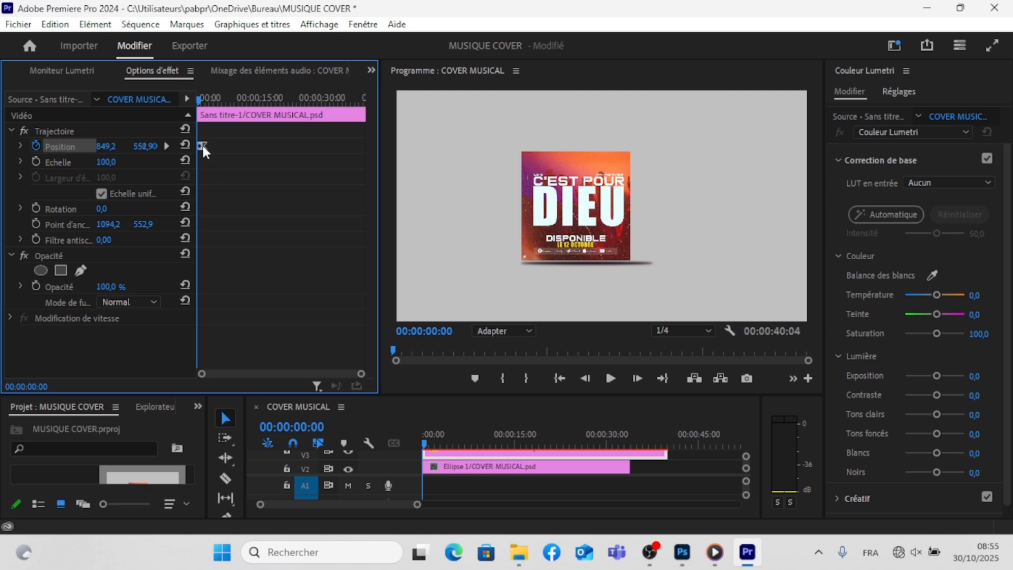
# - Move the eased end position keyframe slightly earlier and play the faster slide-out
pyautogui.moveTo(204, 148); pyautogui.dragTo(201, 148)
pyautogui.hotkey('alt', 'space')
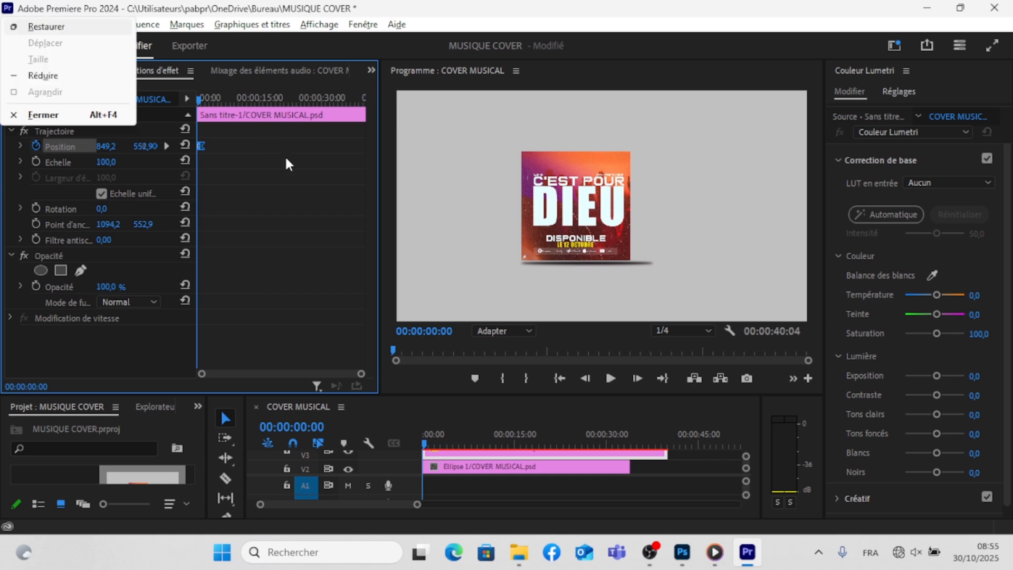
pyautogui.click(609, 385)
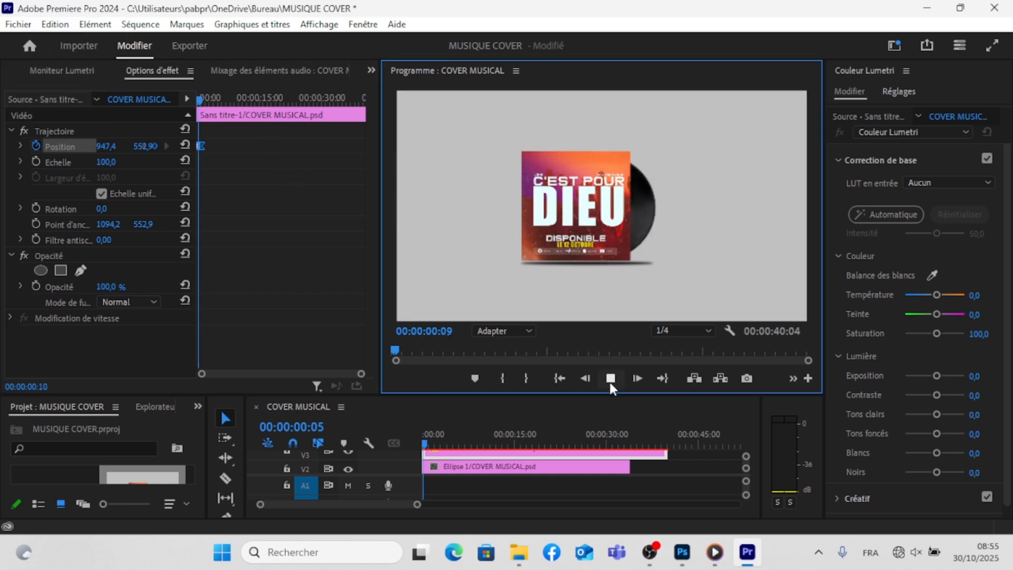
pyautogui.click(609, 385)
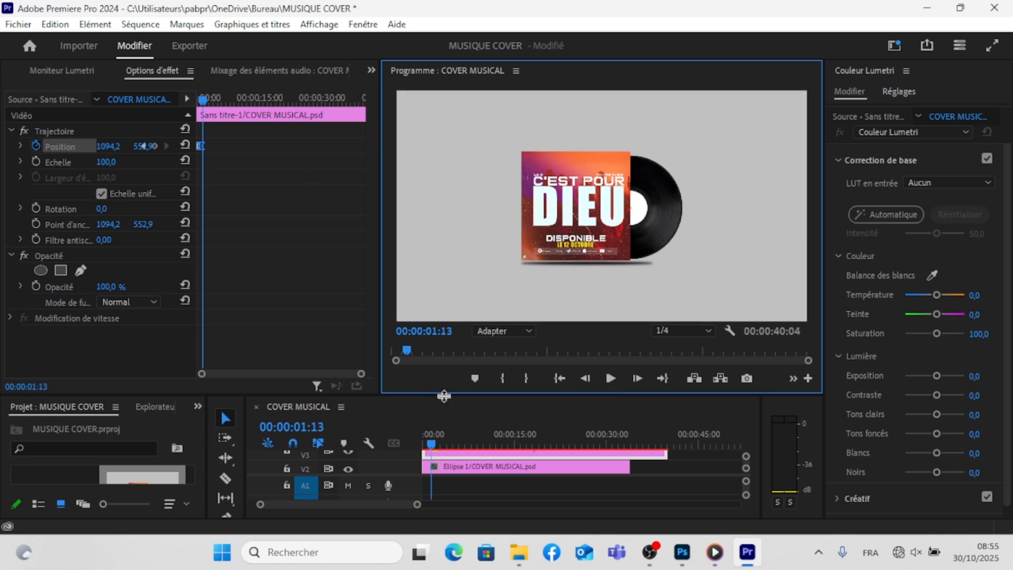
# - Enable rotation keyframing on the Sans titre-1 vinyl clip at 00:00:00:00 with a rotation of 0,0
pyautogui.moveTo(444, 396); pyautogui.dragTo(444, 319)
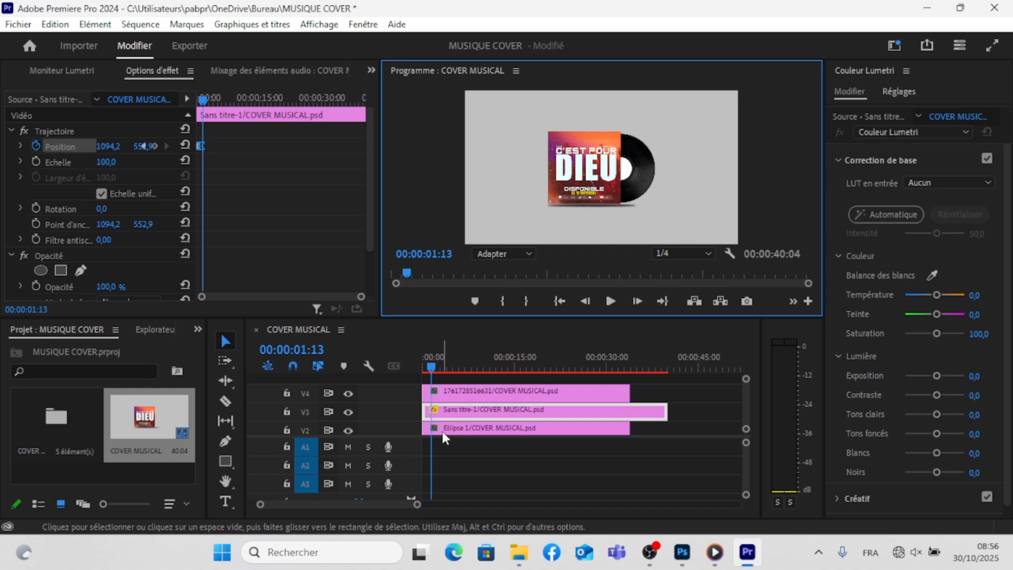
pyautogui.click(443, 431)
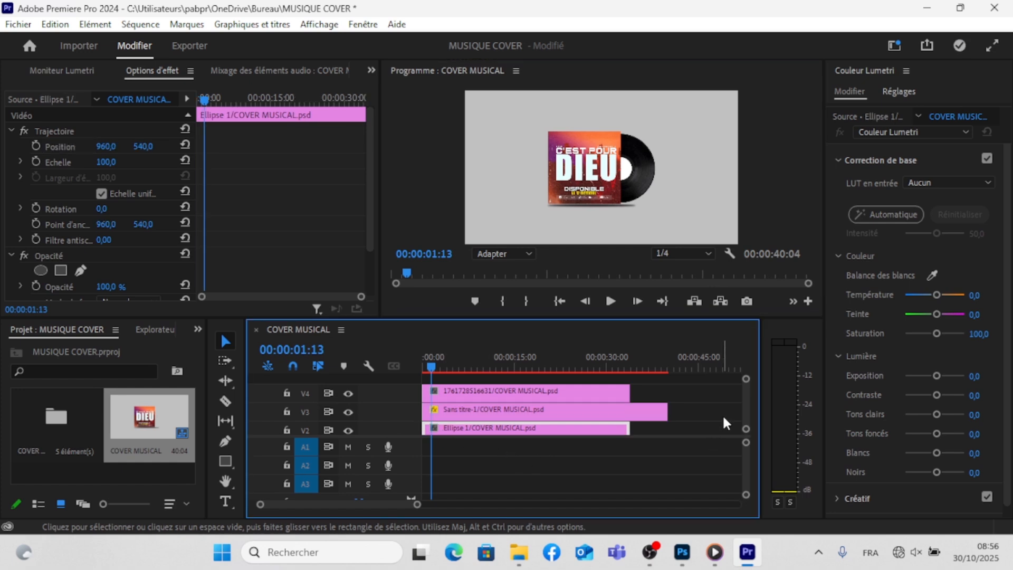
pyautogui.click(612, 415)
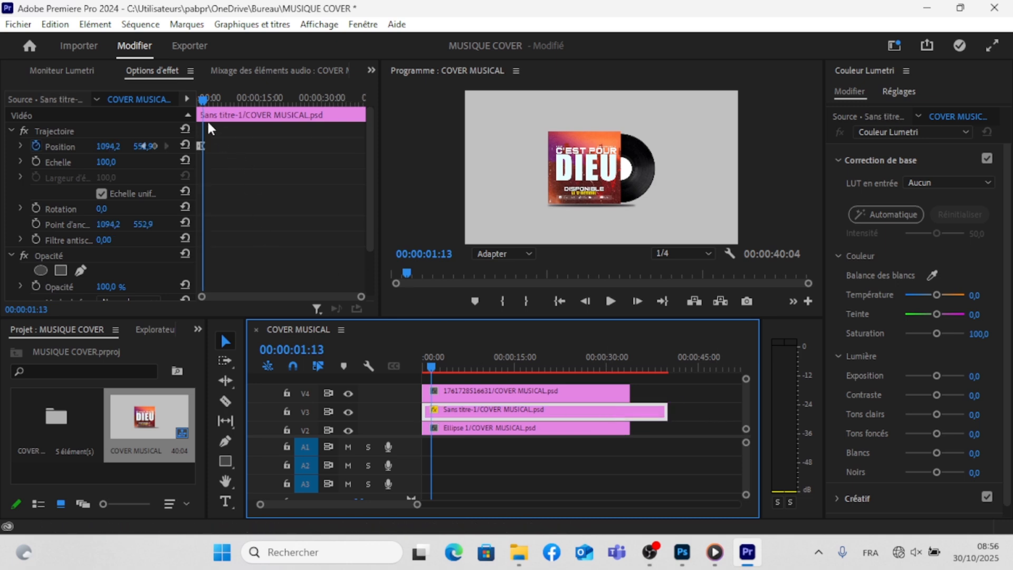
pyautogui.moveTo(207, 108); pyautogui.dragTo(365, 147)
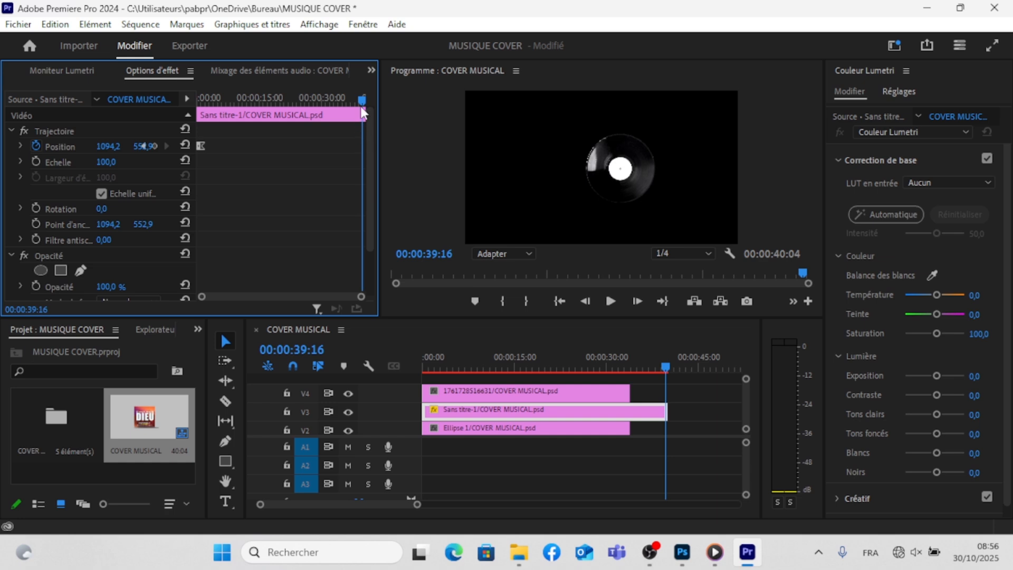
pyautogui.moveTo(364, 103); pyautogui.dragTo(195, 124)
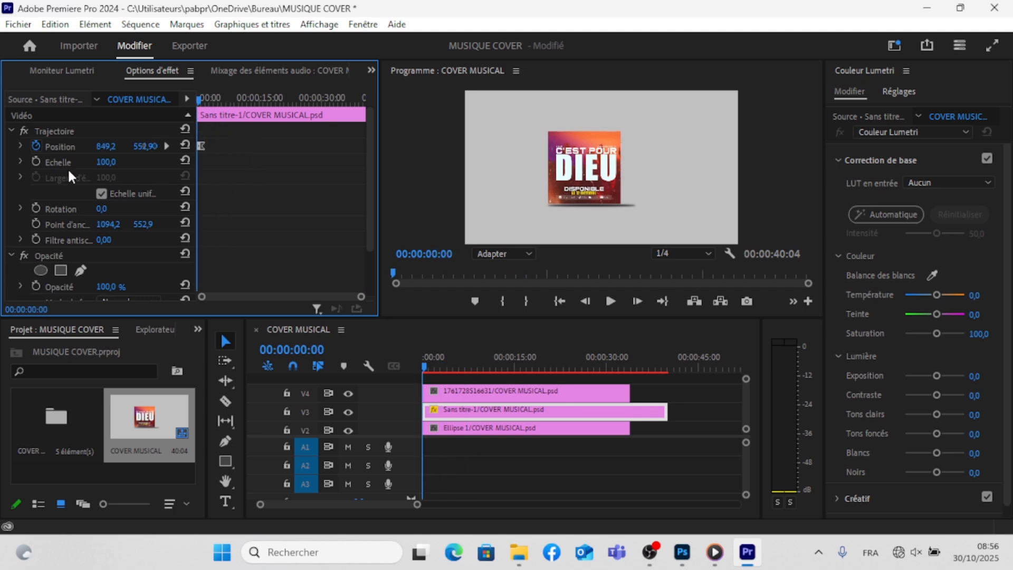
pyautogui.click(35, 209)
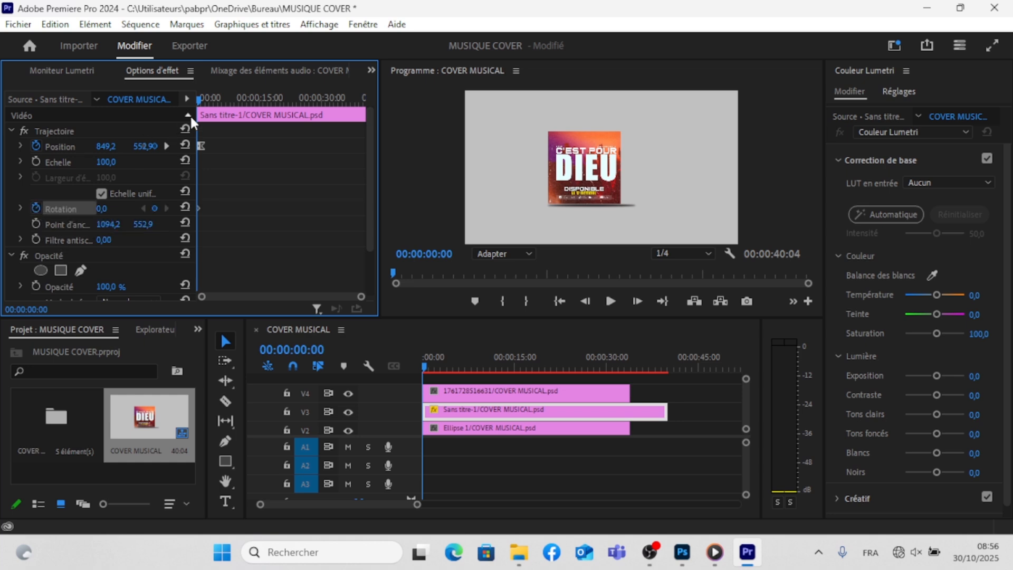
# - Add a rotation keyframe of 10x76,0° to the vinyl clip at 00:00:39:07
pyautogui.moveTo(195, 122); pyautogui.dragTo(365, 132)
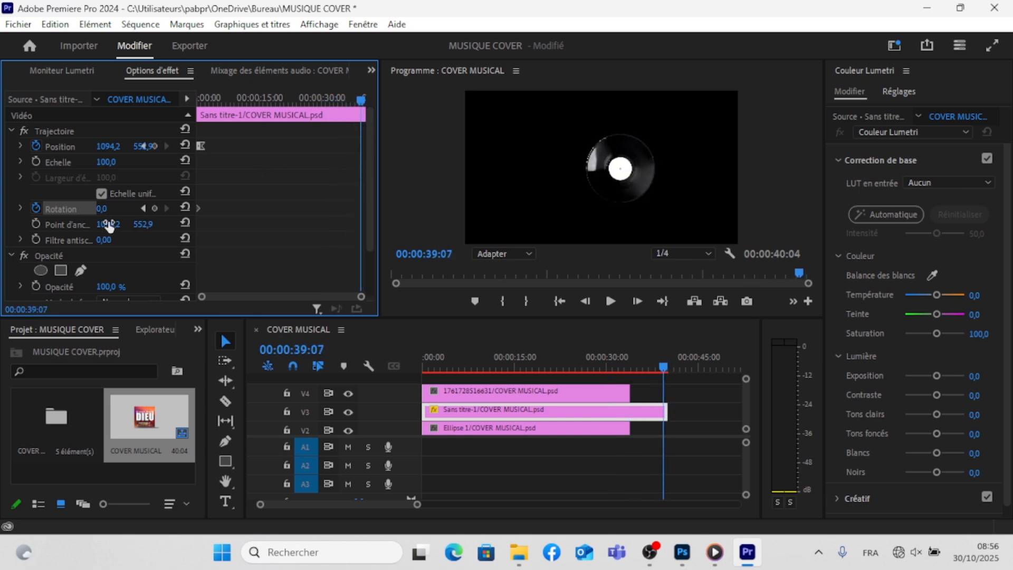
pyautogui.moveTo(102, 208); pyautogui.dragTo(578, 209)
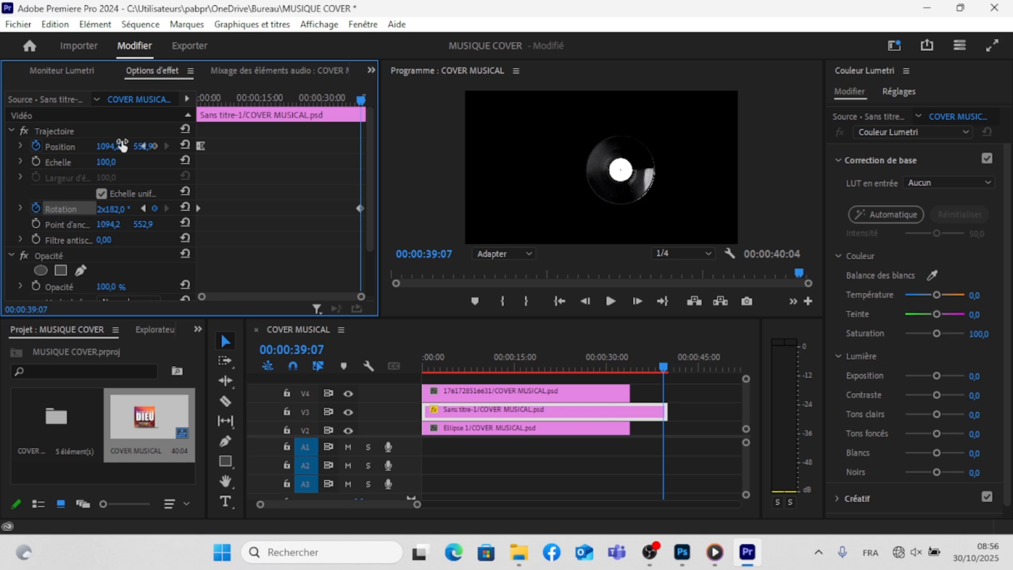
pyautogui.moveTo(113, 209); pyautogui.dragTo(408, 209)
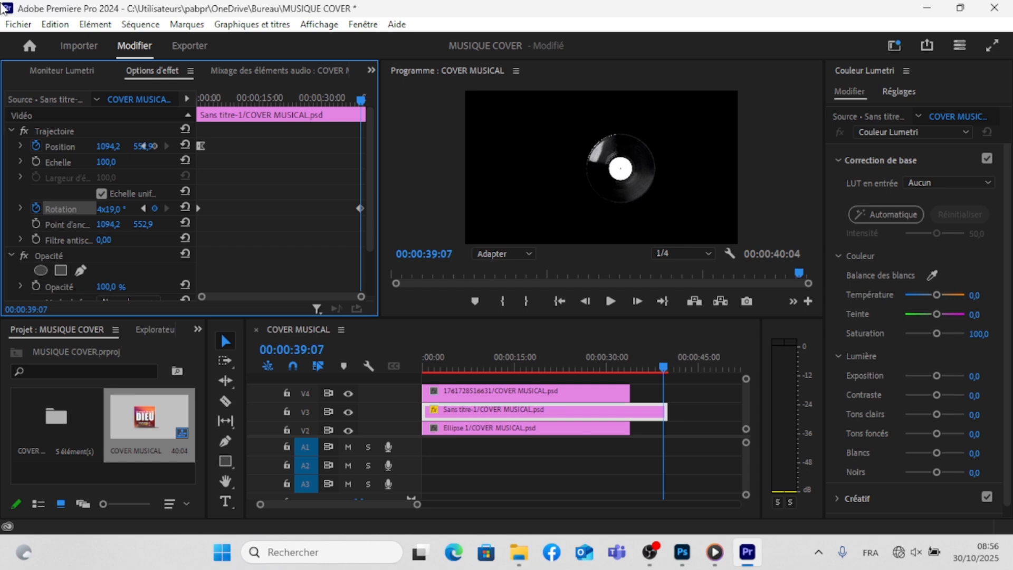
pyautogui.moveTo(106, 209); pyautogui.dragTo(5, 208)
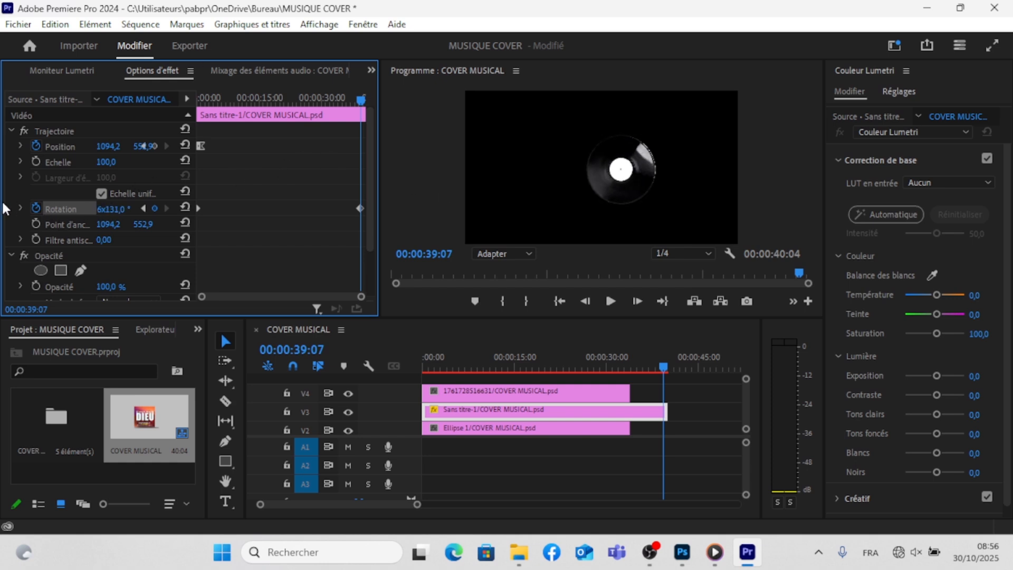
pyautogui.moveTo(109, 211); pyautogui.dragTo(6, 6)
pyautogui.moveTo(110, 210); pyautogui.dragTo(26, 210)
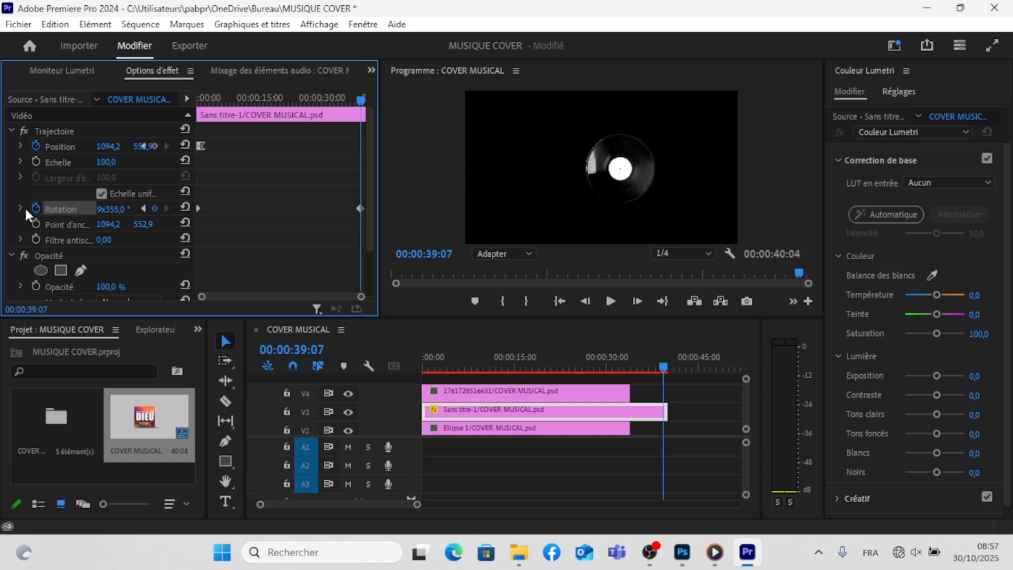
pyautogui.moveTo(111, 210); pyautogui.dragTo(153, 210)
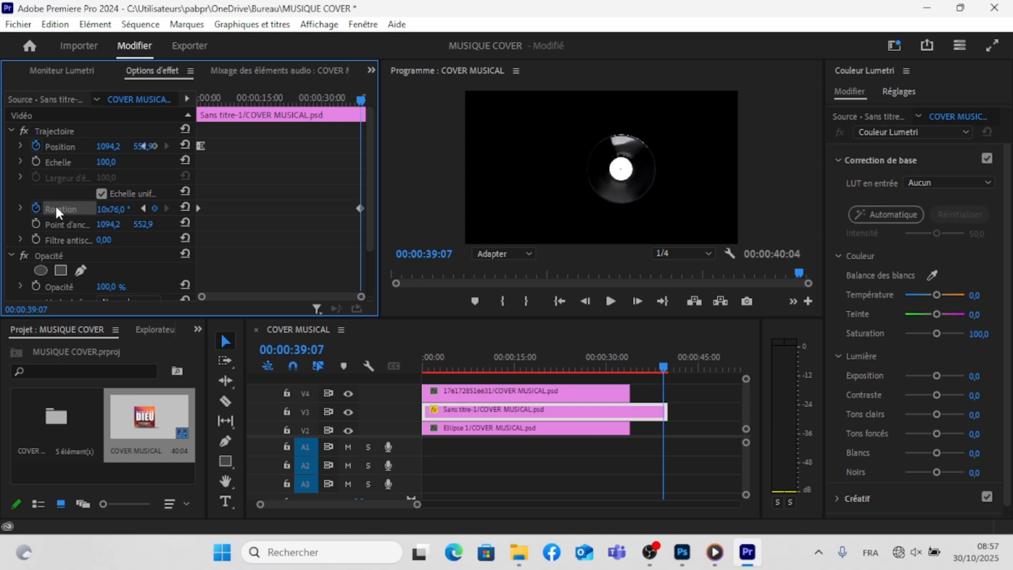
# - Play the sequence from the start in an enlarged program preview to check the vinyl's rotation
pyautogui.moveTo(362, 100); pyautogui.dragTo(198, 133)
pyautogui.click(184, 129)
pyautogui.press('space')
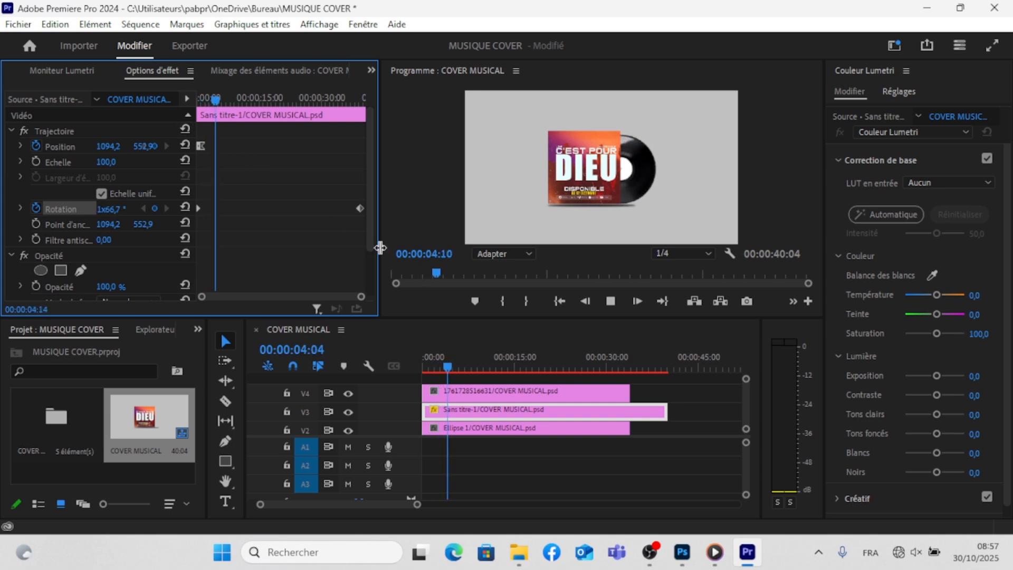
pyautogui.moveTo(363, 246); pyautogui.dragTo(275, 232)
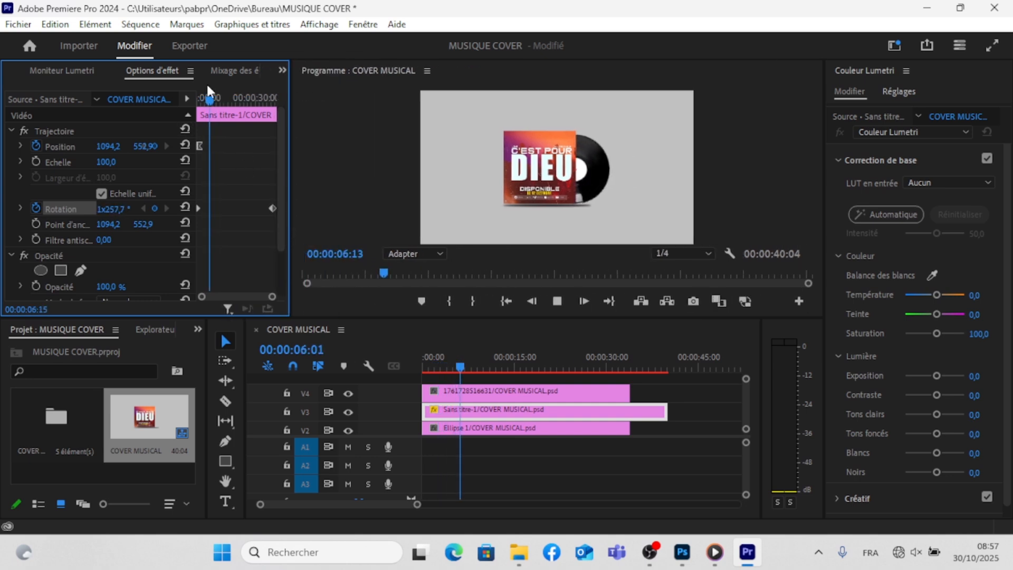
pyautogui.moveTo(432, 316); pyautogui.dragTo(435, 377)
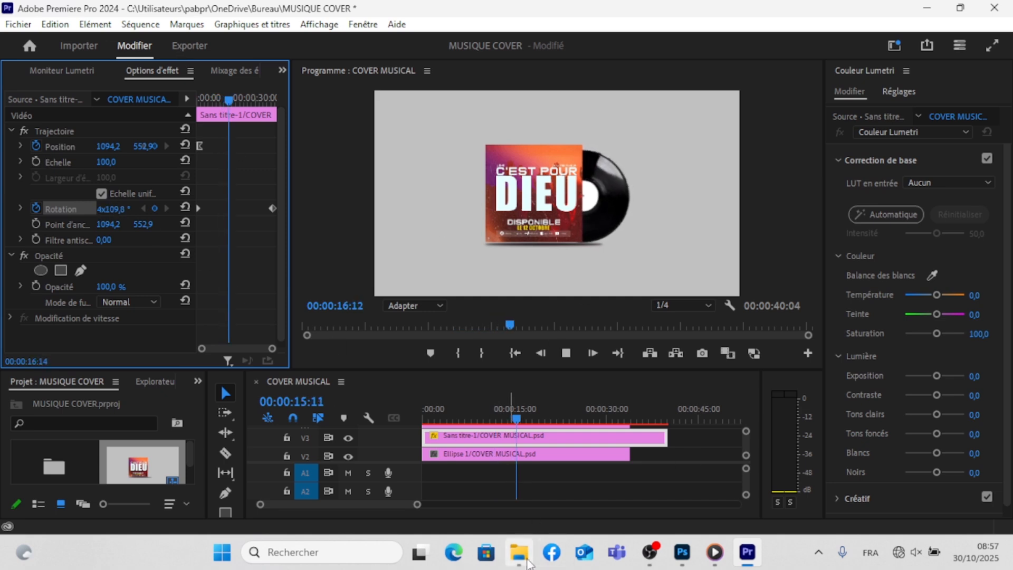
# - Switch to the file explorer and open the kms folder on the Bureau
pyautogui.click(519, 552)
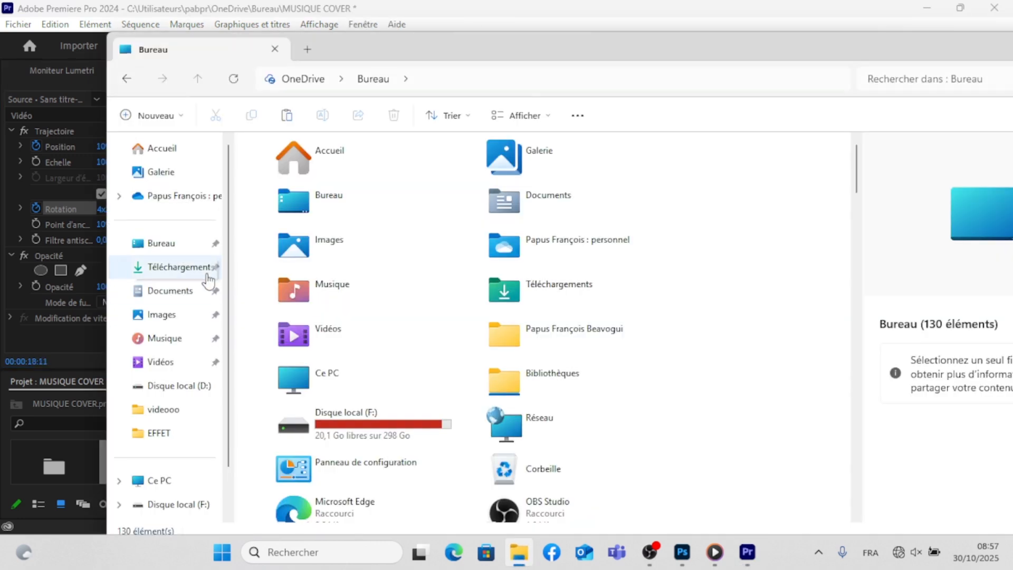
pyautogui.click(174, 249)
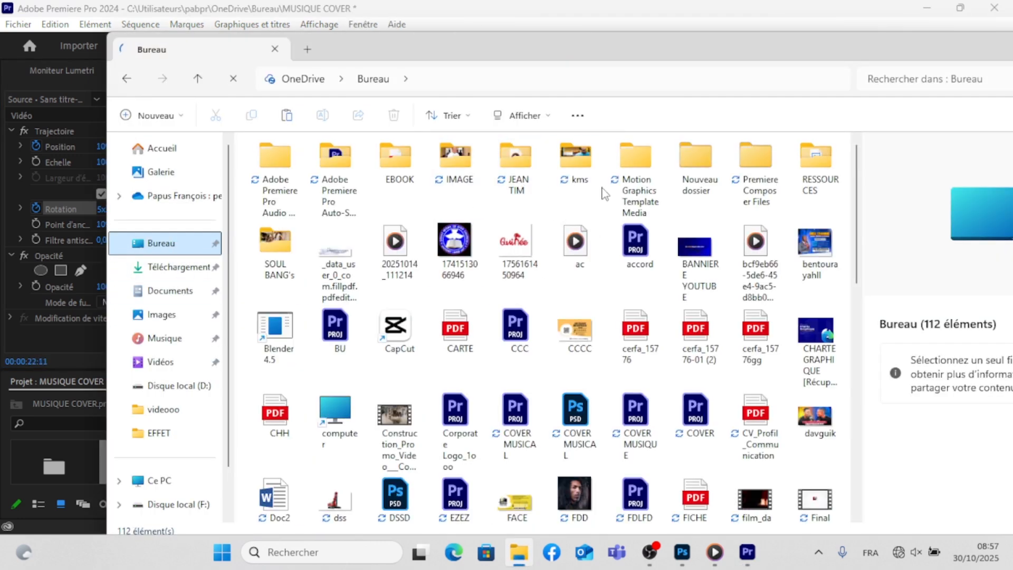
pyautogui.click(584, 168)
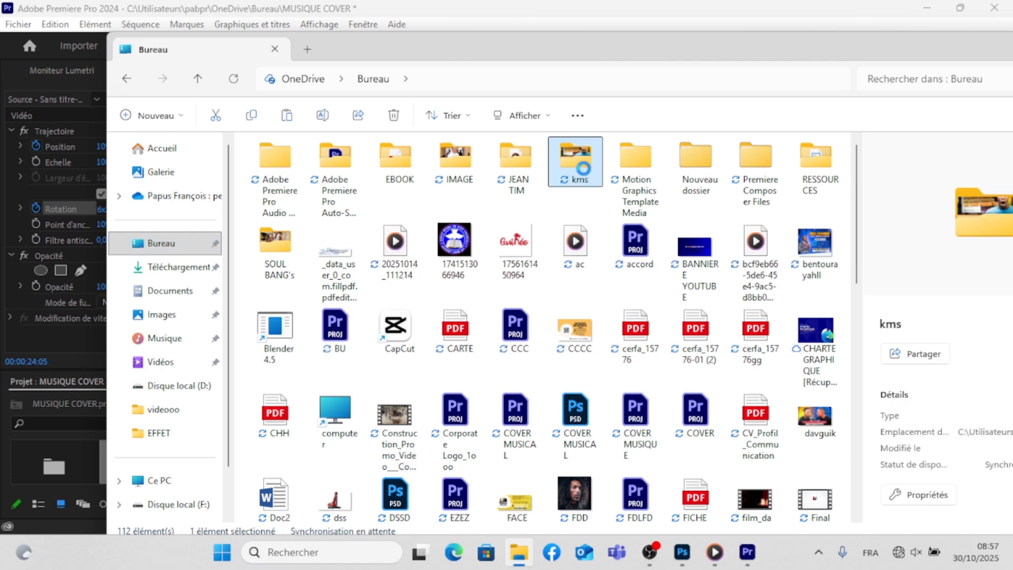
pyautogui.doubleClick(583, 168)
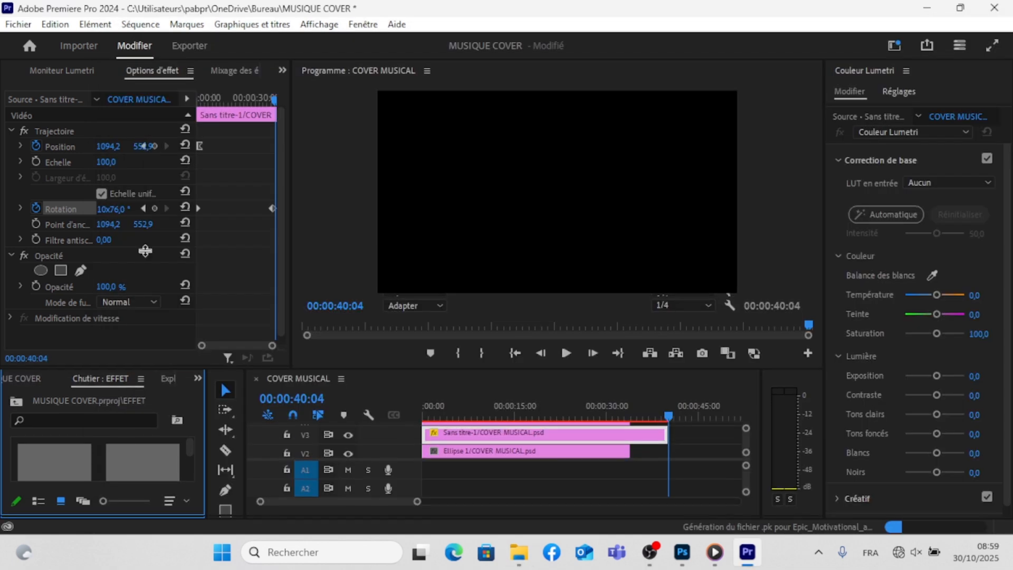
# - Import the second Audio_spectrum_green_screen video from the kms folder on the USB drive into the EFFET bin
pyautogui.moveTo(135, 369); pyautogui.dragTo(134, 250)
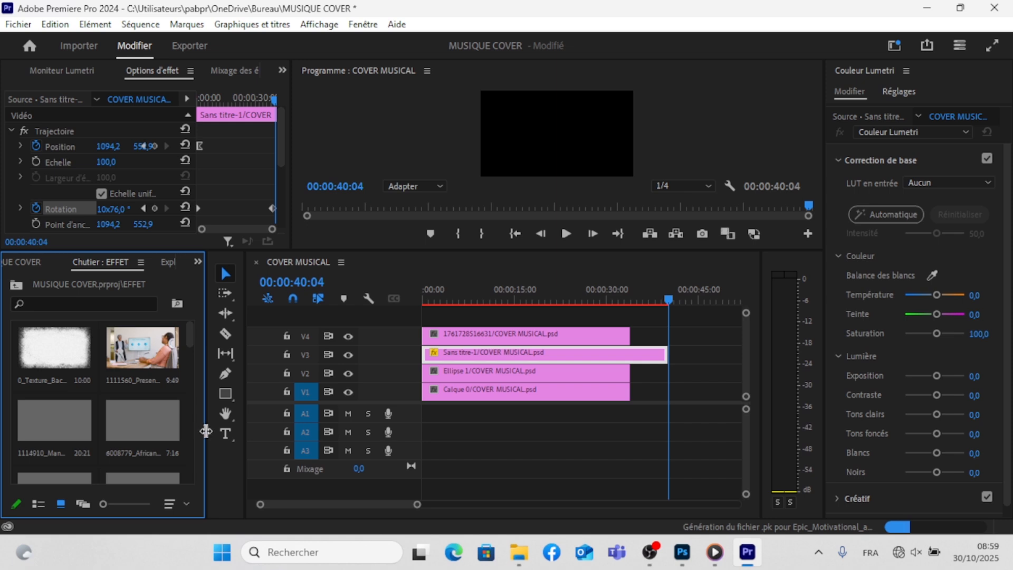
pyautogui.moveTo(206, 430); pyautogui.dragTo(258, 430)
pyautogui.click(520, 552)
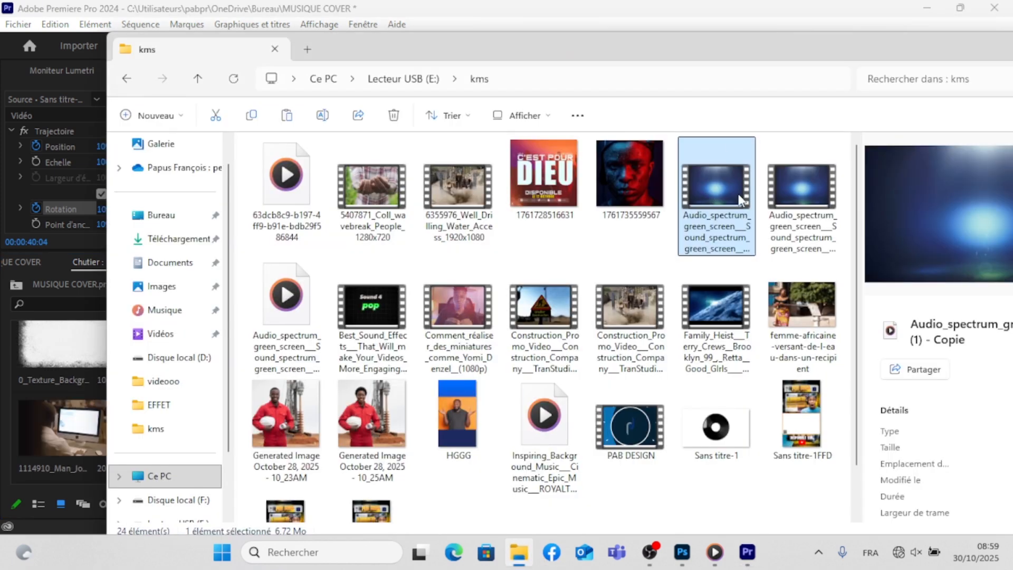
pyautogui.click(807, 188)
pyautogui.moveTo(811, 190); pyautogui.dragTo(13, 349)
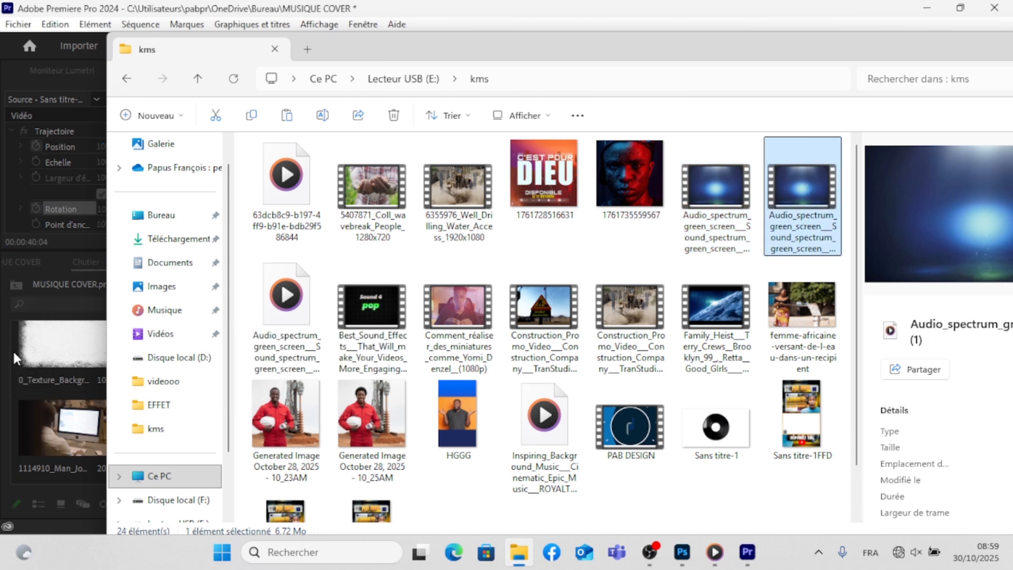
pyautogui.click(43, 353)
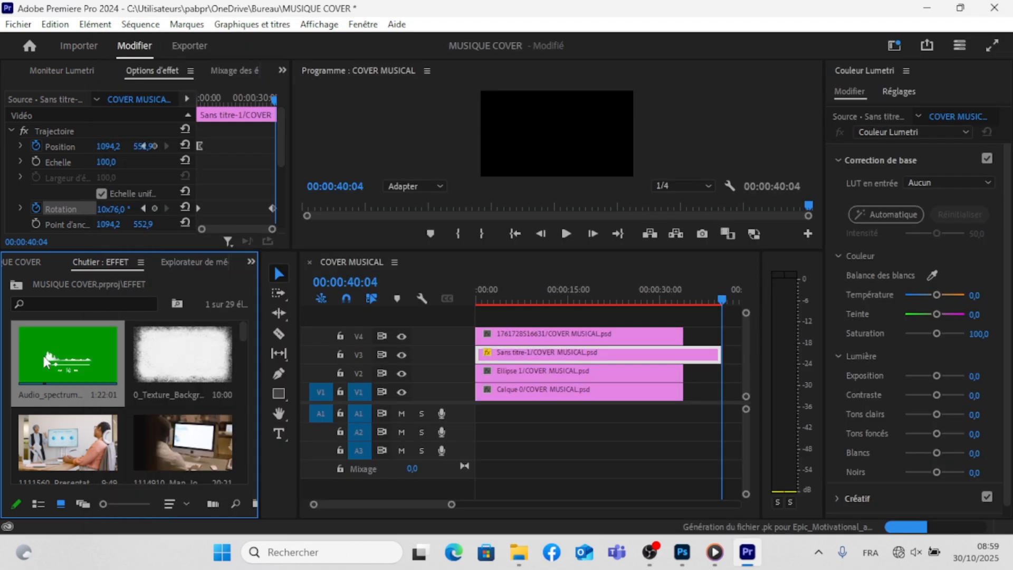
# - Open the audio spectrum video in the source monitor and mark the in point where its green-screen section starts, at about 8 seconds
pyautogui.doubleClick(43, 355)
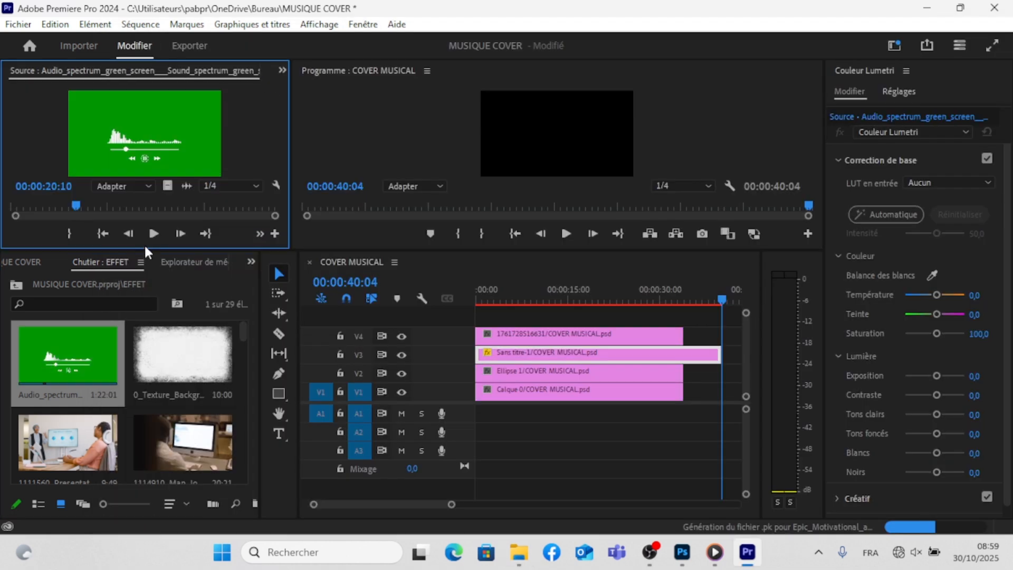
pyautogui.moveTo(145, 249); pyautogui.dragTo(145, 312)
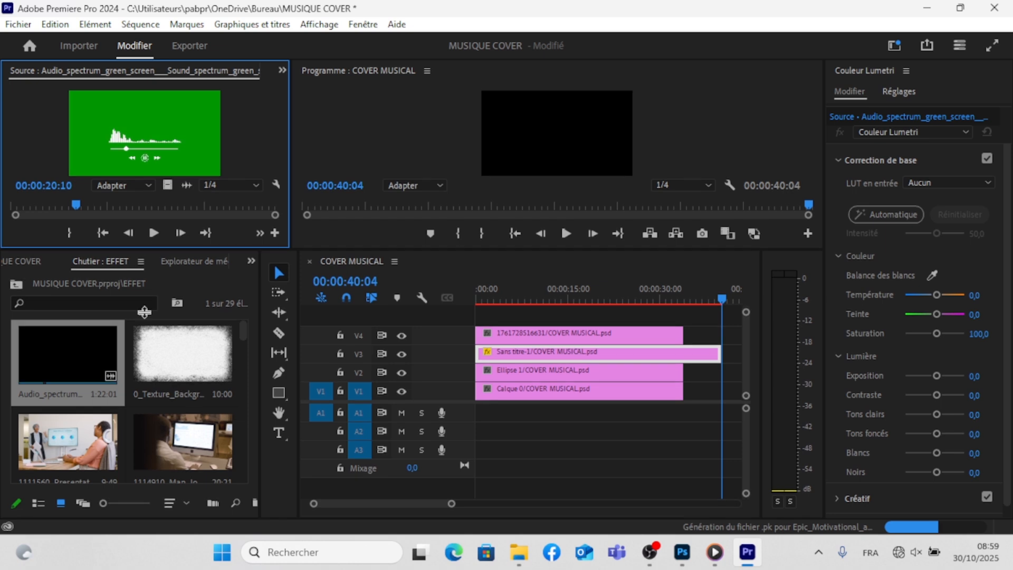
pyautogui.click(68, 265)
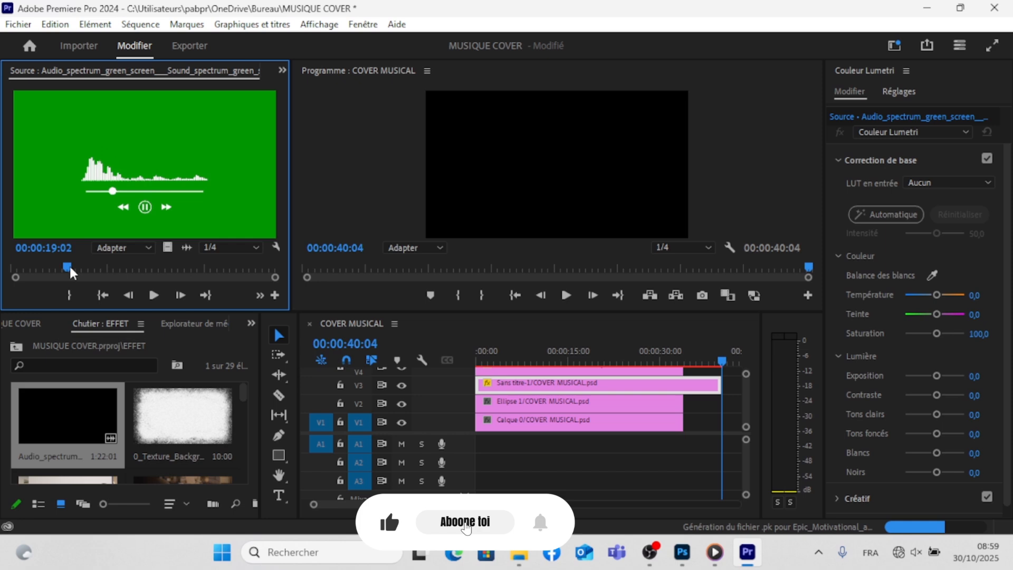
pyautogui.click(39, 267)
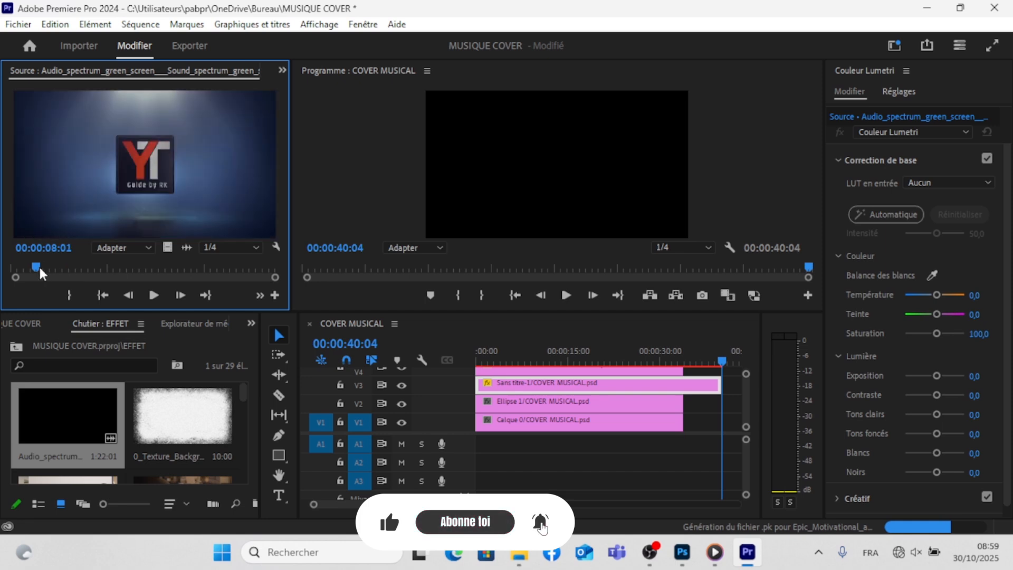
pyautogui.click(43, 270)
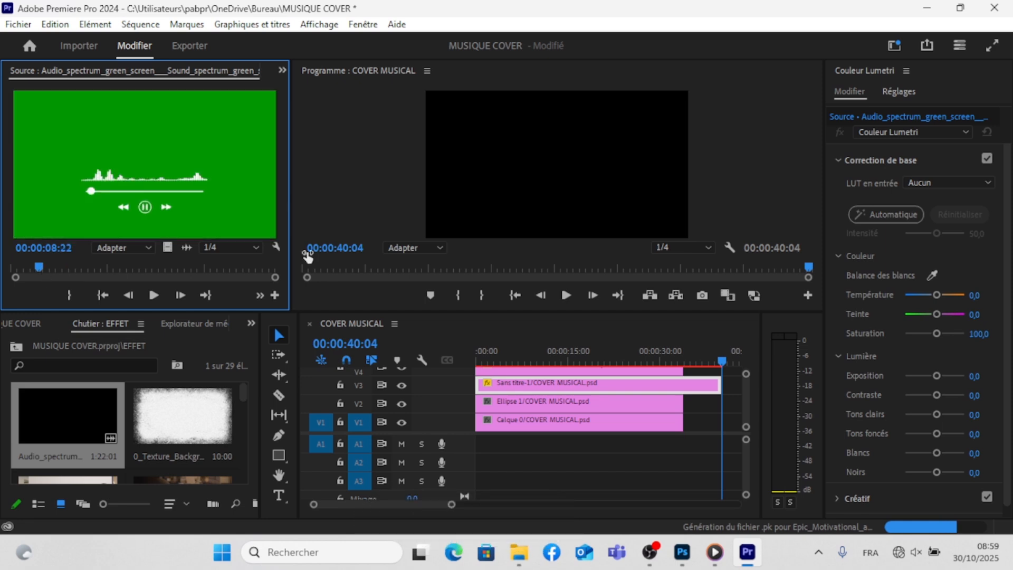
pyautogui.moveTo(289, 258); pyautogui.dragTo(341, 258)
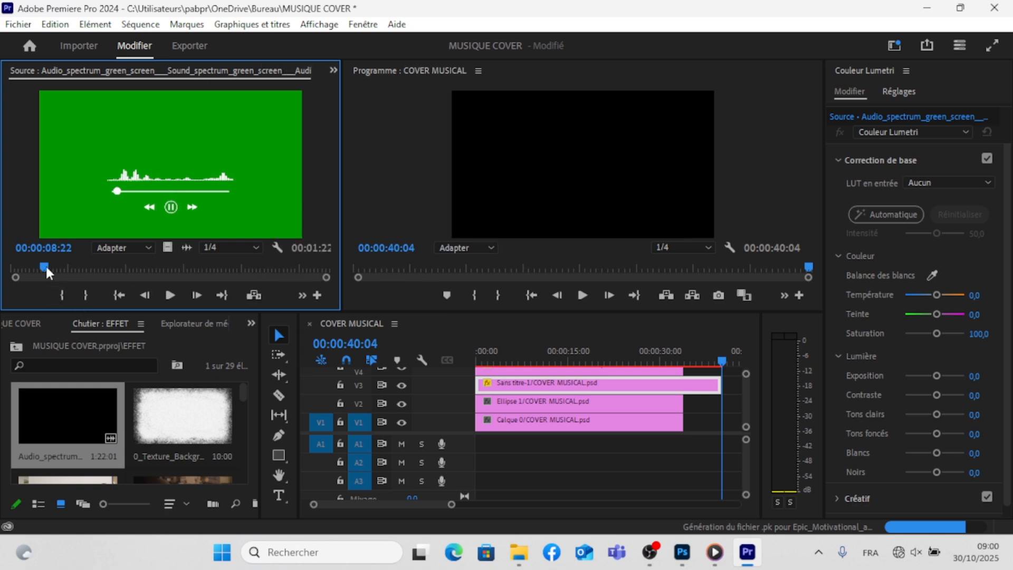
pyautogui.moveTo(46, 268); pyautogui.dragTo(84, 267)
pyautogui.press('i')
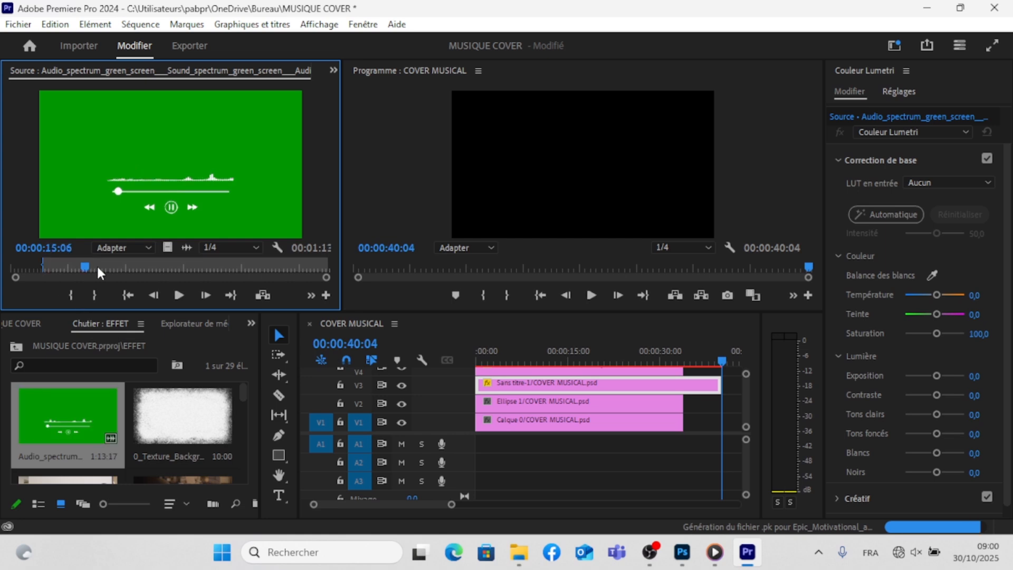
# - Mark the out point of the audio spectrum source at 00:00:59:09, before the orange end screen
pyautogui.moveTo(96, 265); pyautogui.dragTo(296, 266)
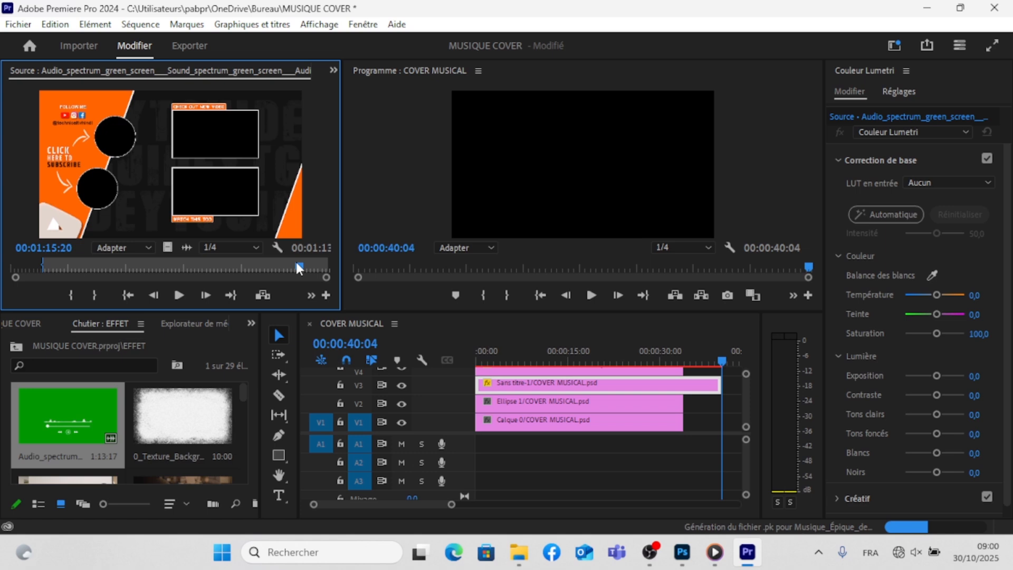
pyautogui.moveTo(296, 263); pyautogui.dragTo(241, 265)
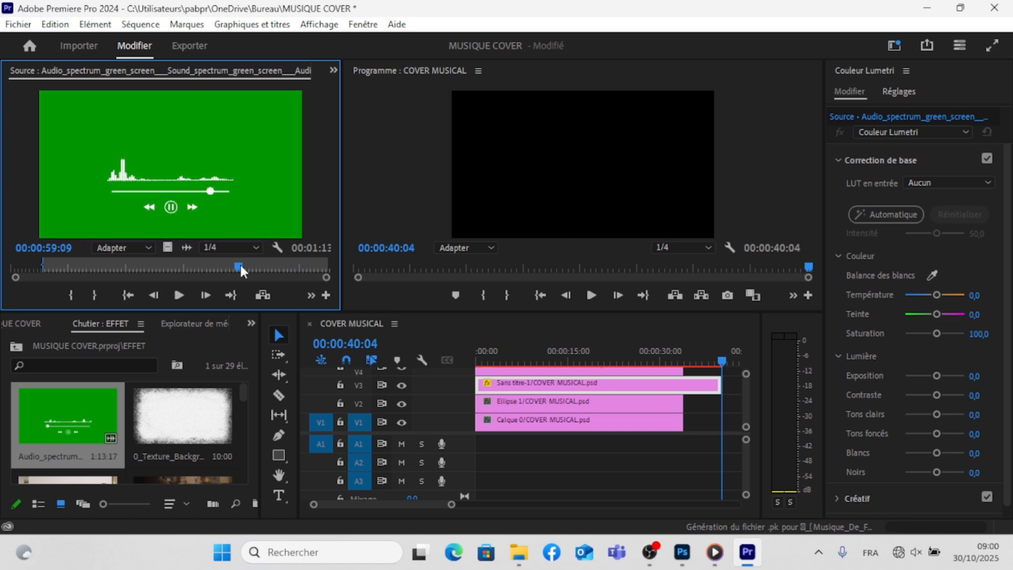
pyautogui.click(97, 290)
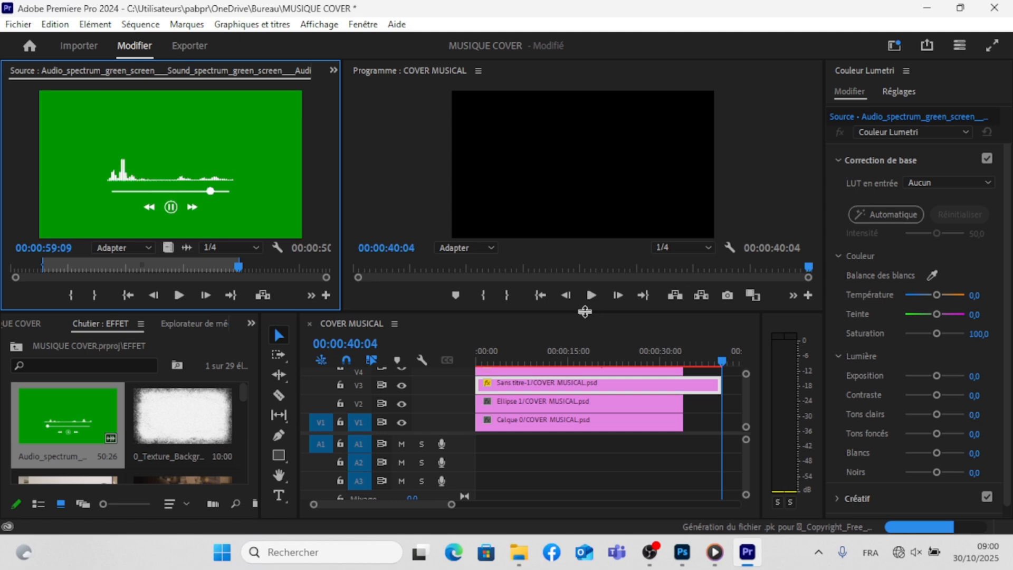
# - Place only the video of the trimmed audio spectrum clip on track V5 at the start of the sequence
pyautogui.moveTo(585, 311); pyautogui.dragTo(584, 233)
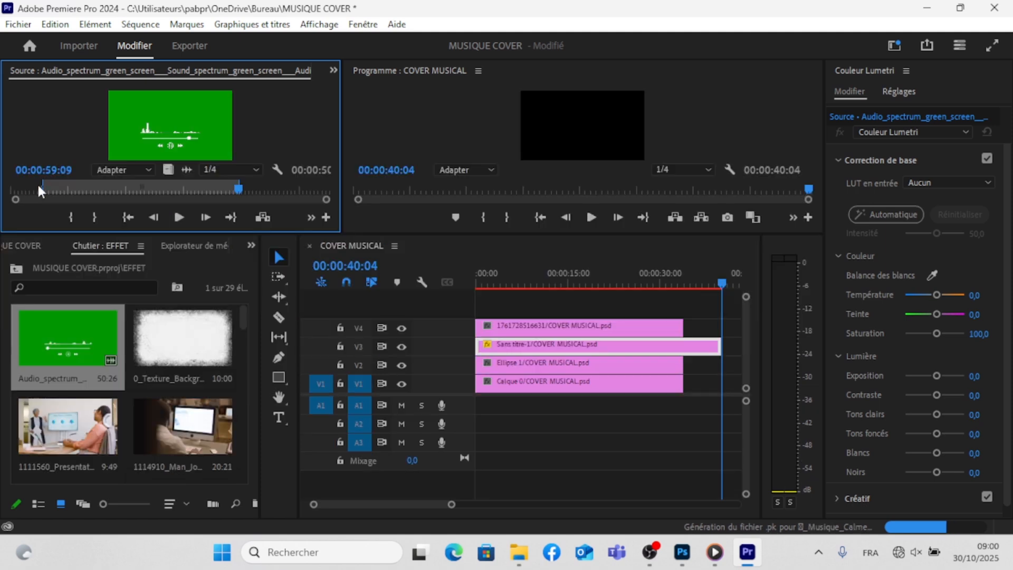
pyautogui.moveTo(119, 350); pyautogui.dragTo(496, 313)
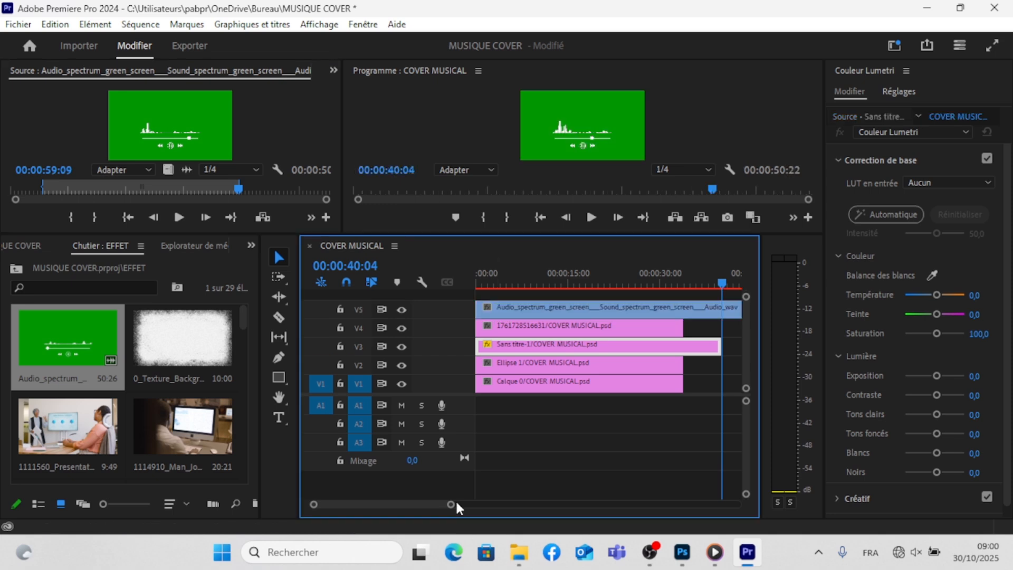
pyautogui.moveTo(452, 504); pyautogui.dragTo(513, 504)
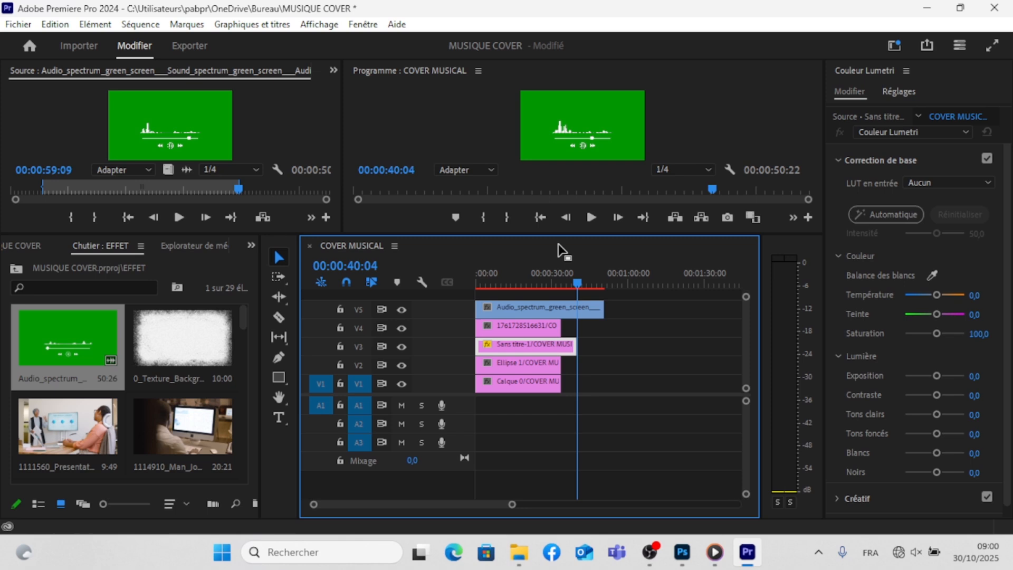
pyautogui.moveTo(571, 236); pyautogui.dragTo(570, 288)
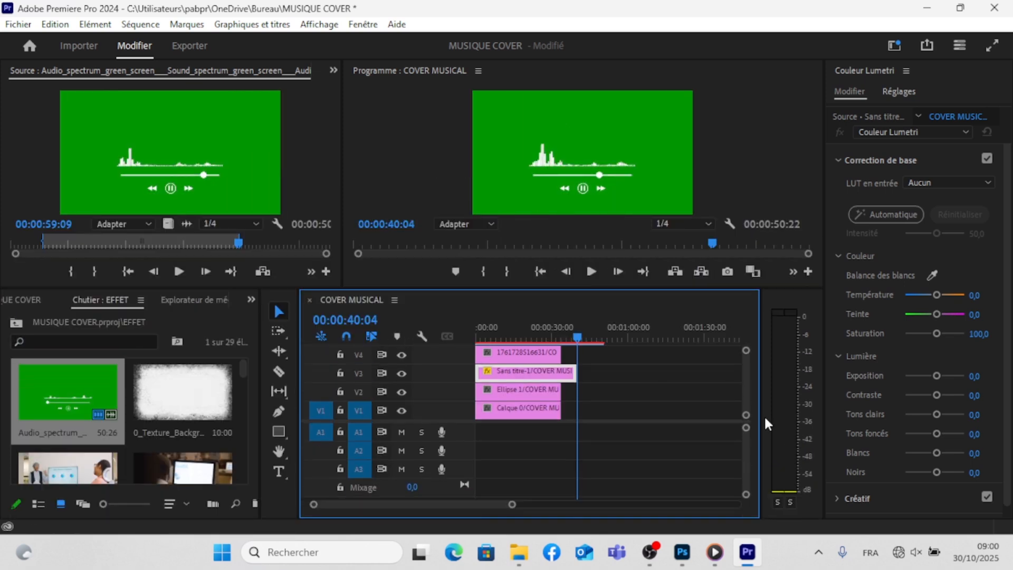
pyautogui.scroll(2, 745, 397)
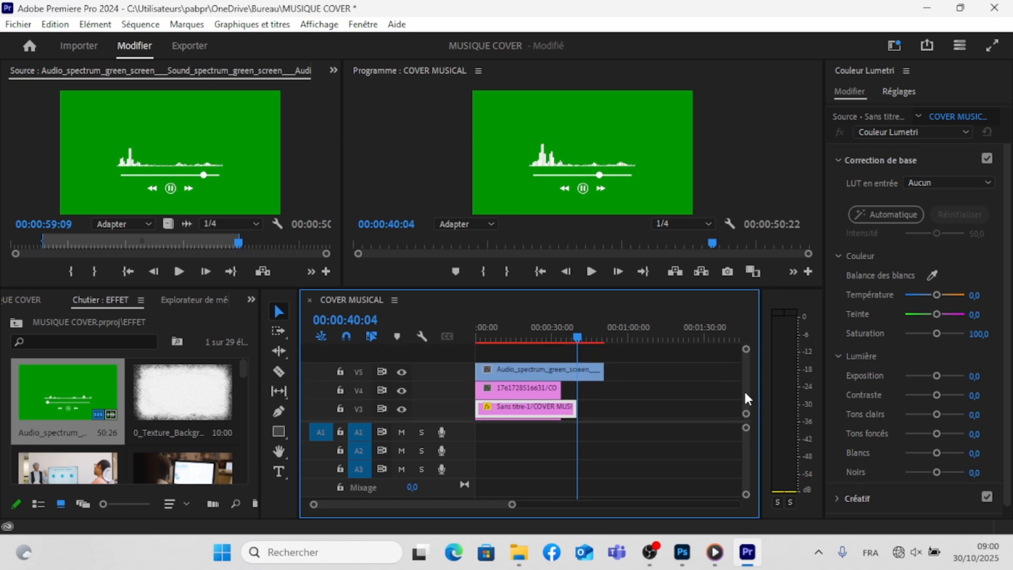
# - Find the UltraKey effect by searching for "ULTRA" and apply it to the audio spectrum clip on V5
pyautogui.click(251, 300)
pyautogui.click(265, 400)
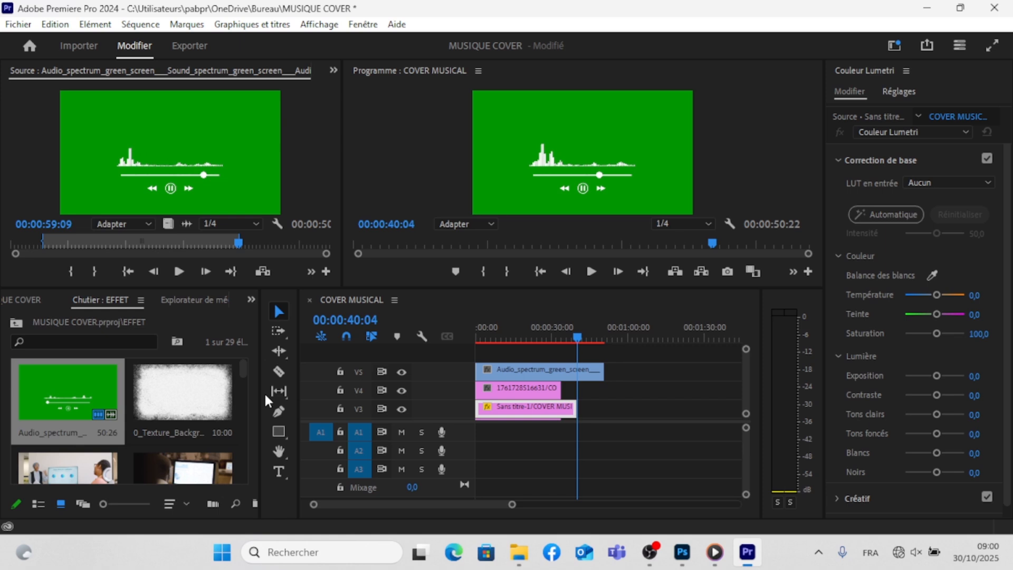
pyautogui.click(96, 315)
pyautogui.write('ULTRA')
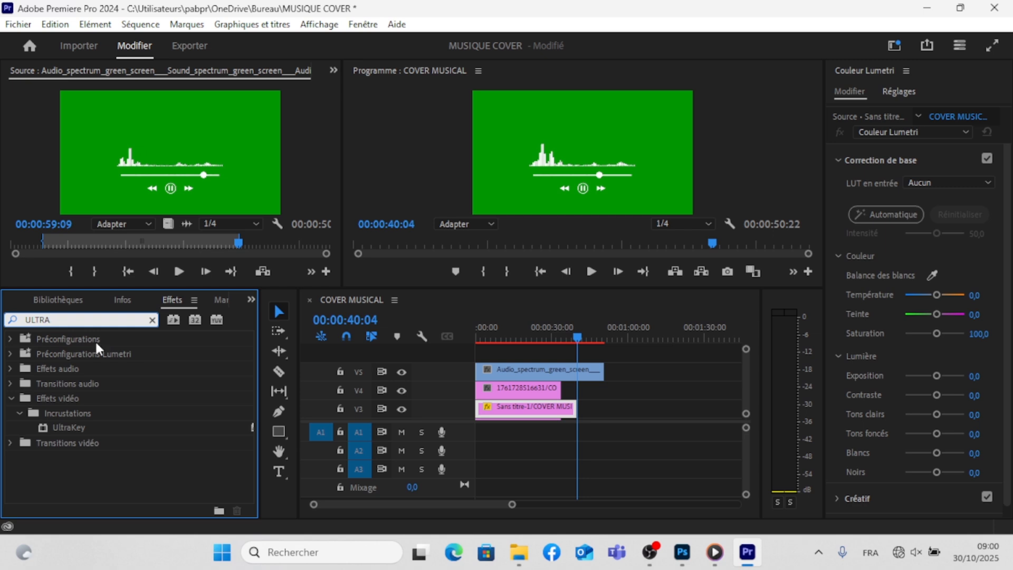
pyautogui.click(96, 426)
pyautogui.moveTo(94, 420); pyautogui.dragTo(484, 372)
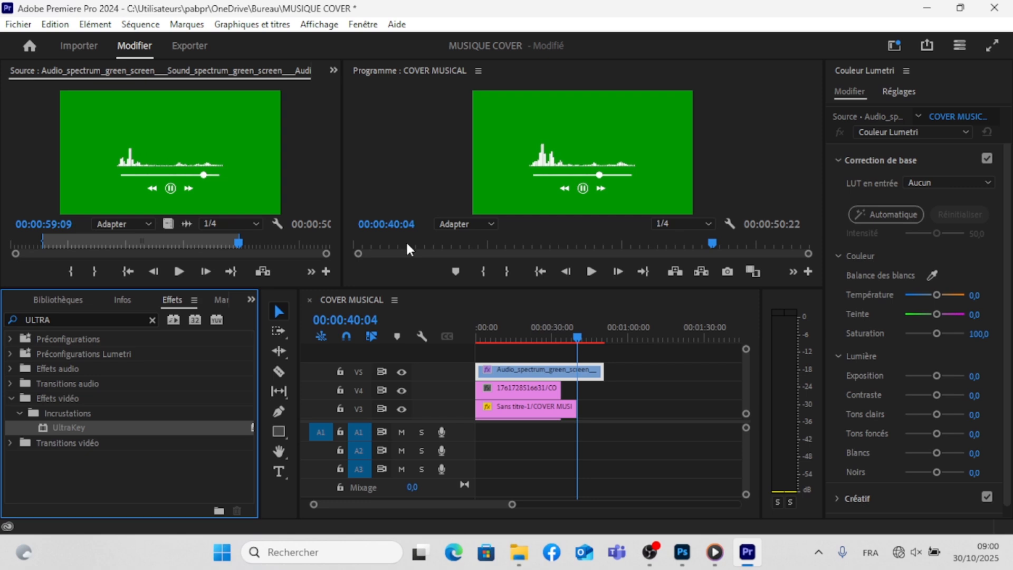
# - Key out the green background of the V5 audio spectrum clip by sampling the green as the UltraKey key color
pyautogui.click(332, 71)
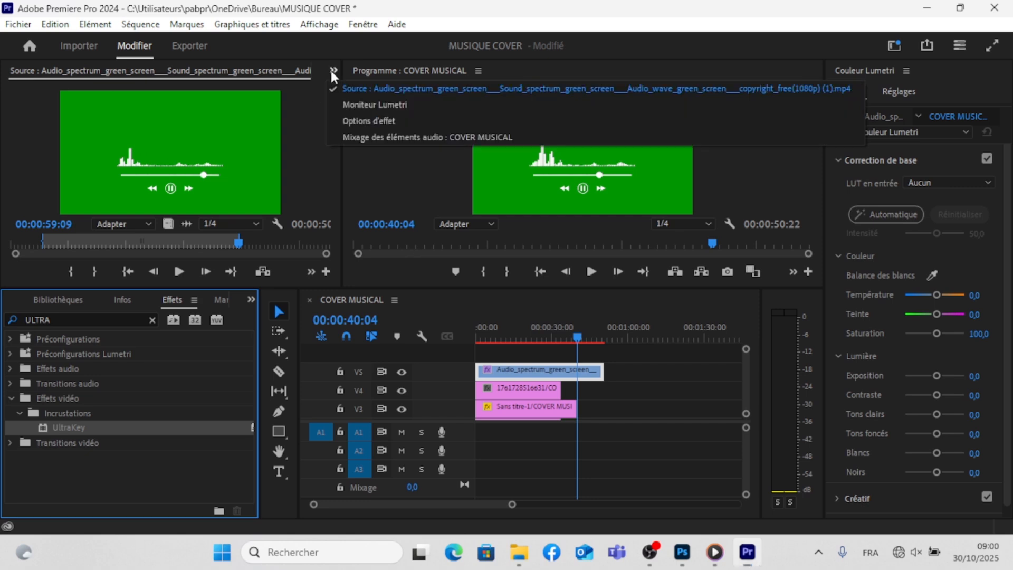
pyautogui.click(344, 119)
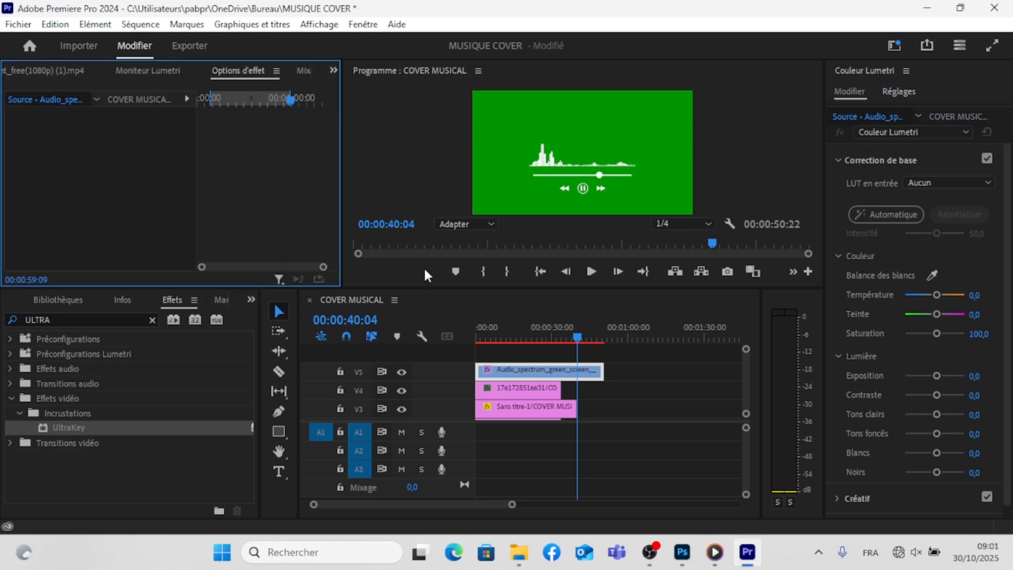
pyautogui.doubleClick(521, 372)
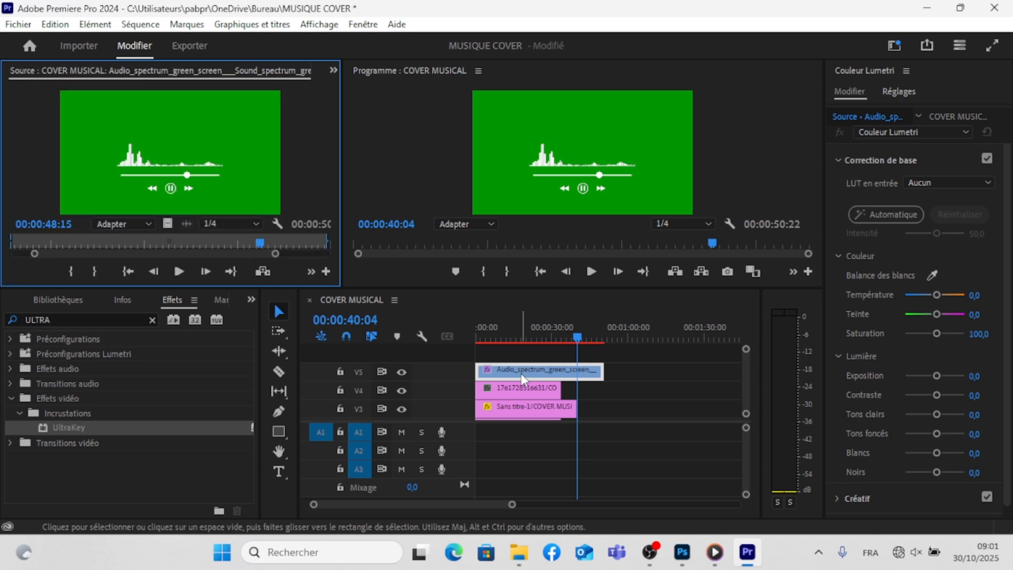
pyautogui.click(333, 70)
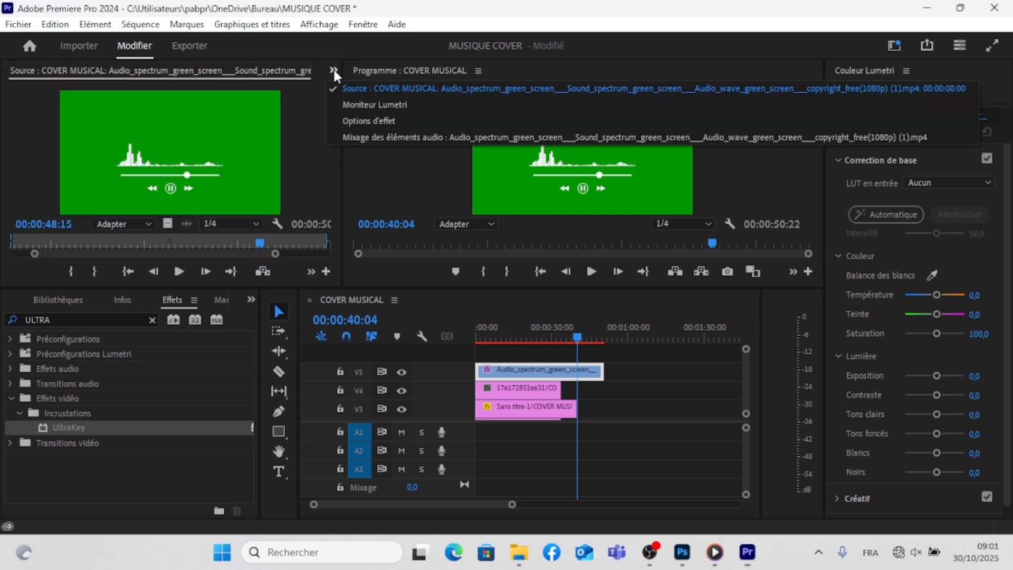
pyautogui.click(341, 113)
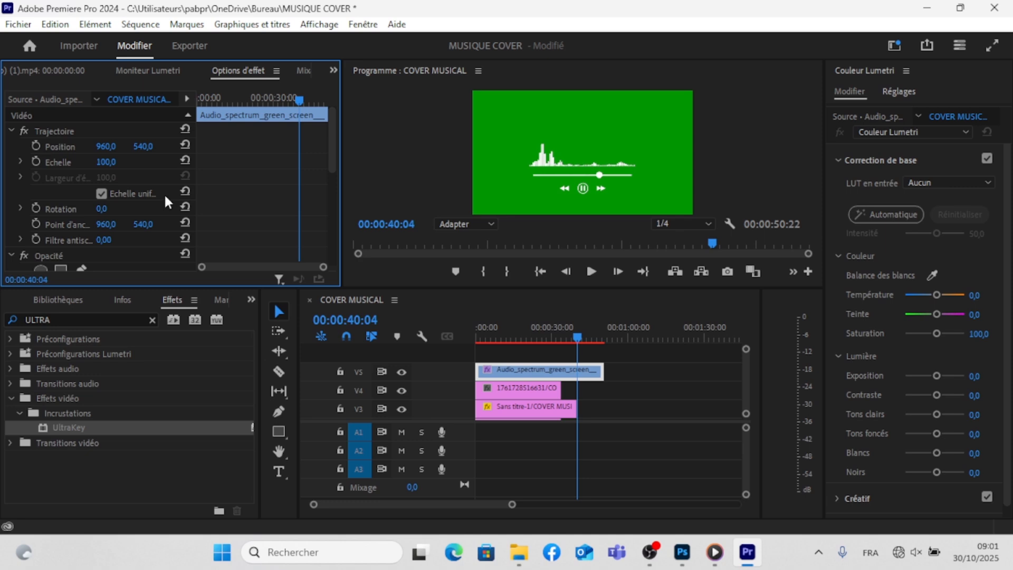
pyautogui.moveTo(334, 141); pyautogui.dragTo(335, 233)
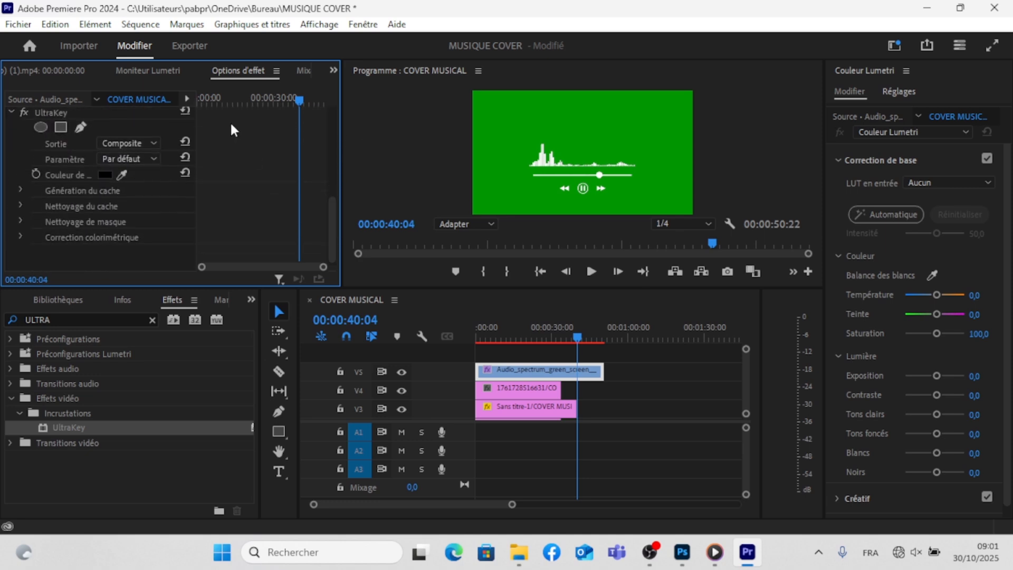
pyautogui.click(141, 108)
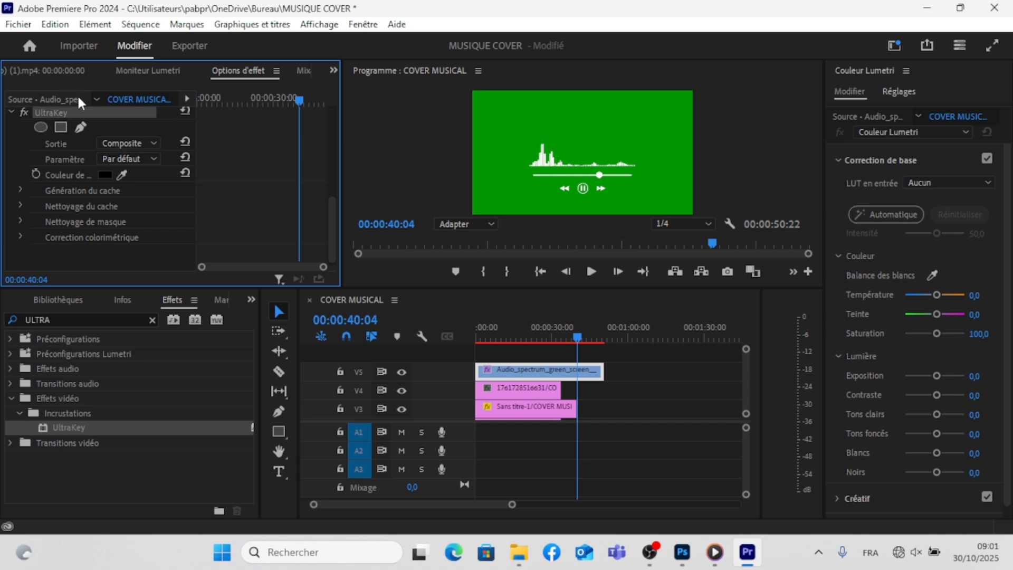
pyautogui.click(121, 174)
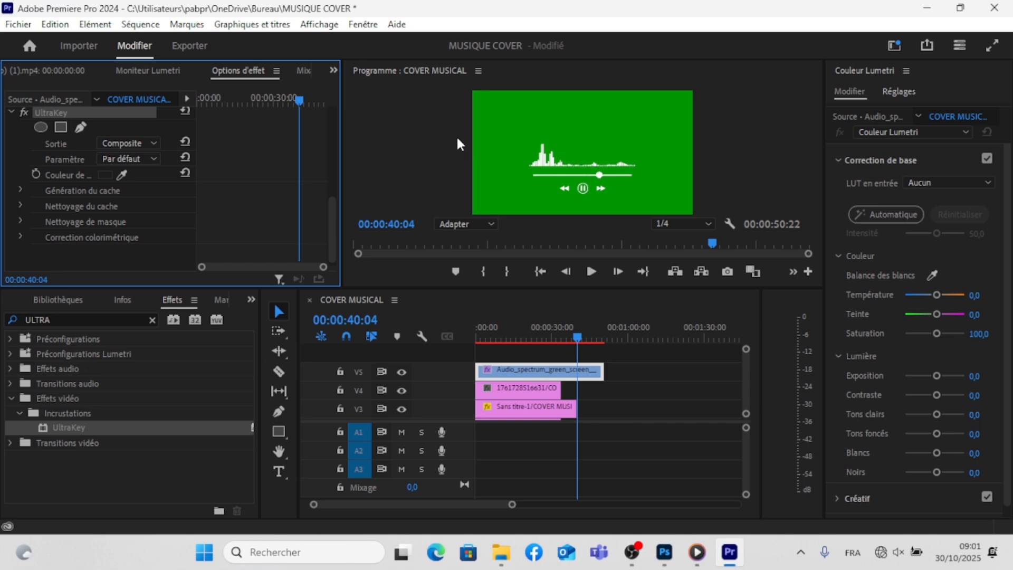
pyautogui.click(122, 175)
pyautogui.click(528, 182)
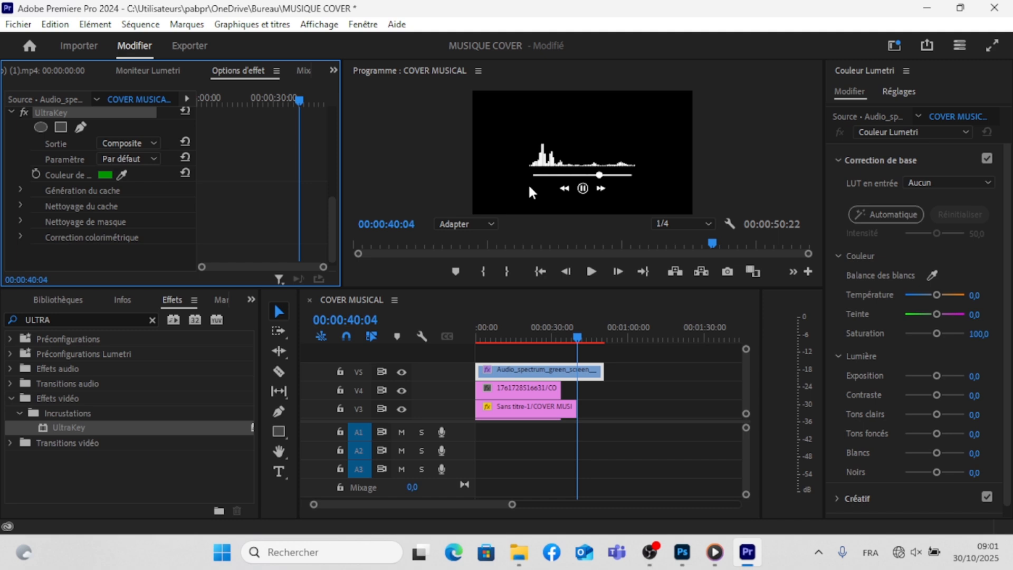
# - At 00:00:21:22, move the audio spectrum down over the lower edge of the album cover, to a vertical position of about 760
pyautogui.click(581, 332)
pyautogui.moveTo(549, 338); pyautogui.dragTo(530, 338)
pyautogui.click(583, 182)
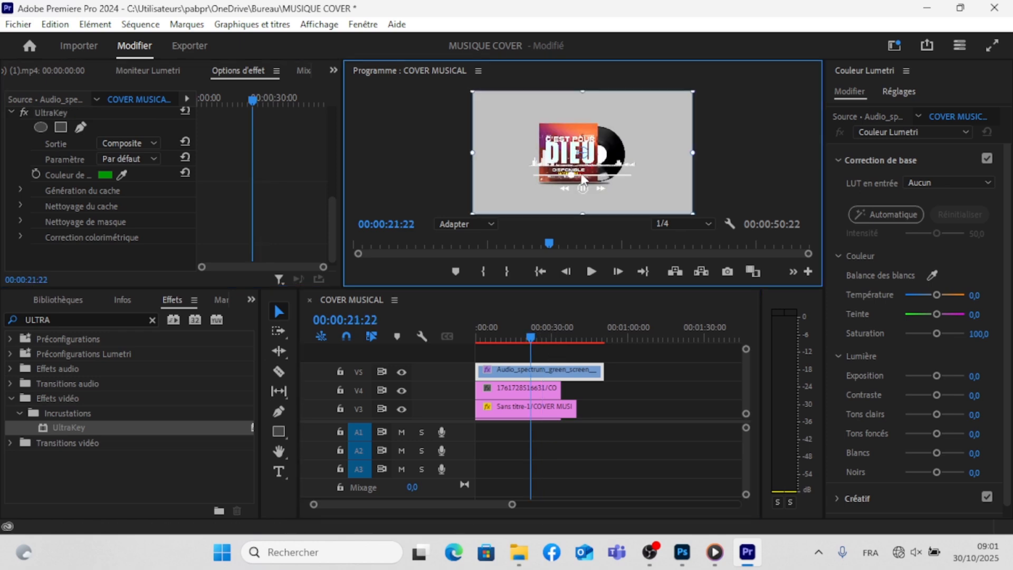
pyautogui.moveTo(583, 177); pyautogui.dragTo(581, 196)
# - Set the audio spectrum clip's scale to 60 and its vertical position to 837,9, below the album cover
pyautogui.click(320, 170)
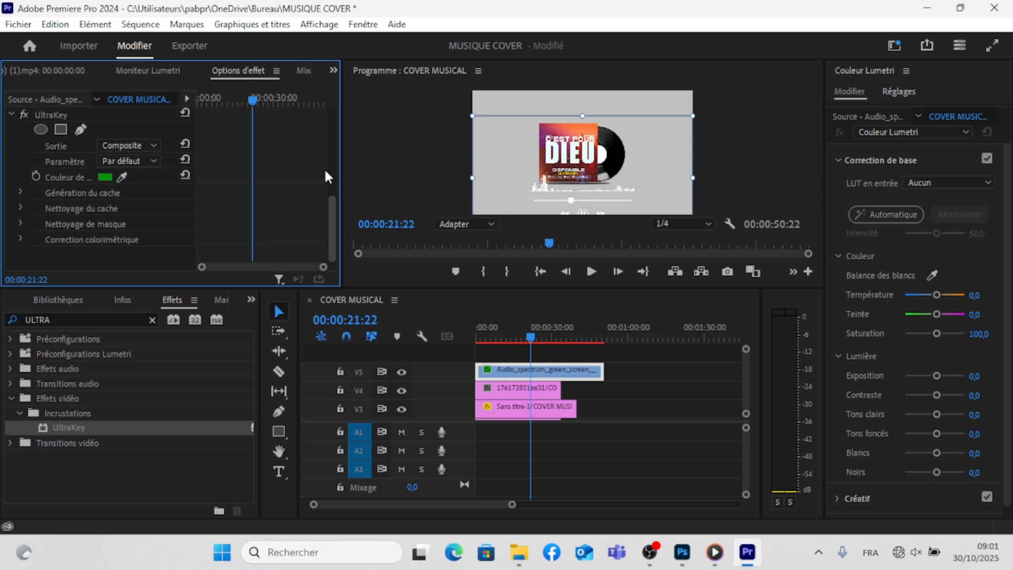
pyautogui.scroll(5, 324, 167)
pyautogui.scroll(1, 320, 123)
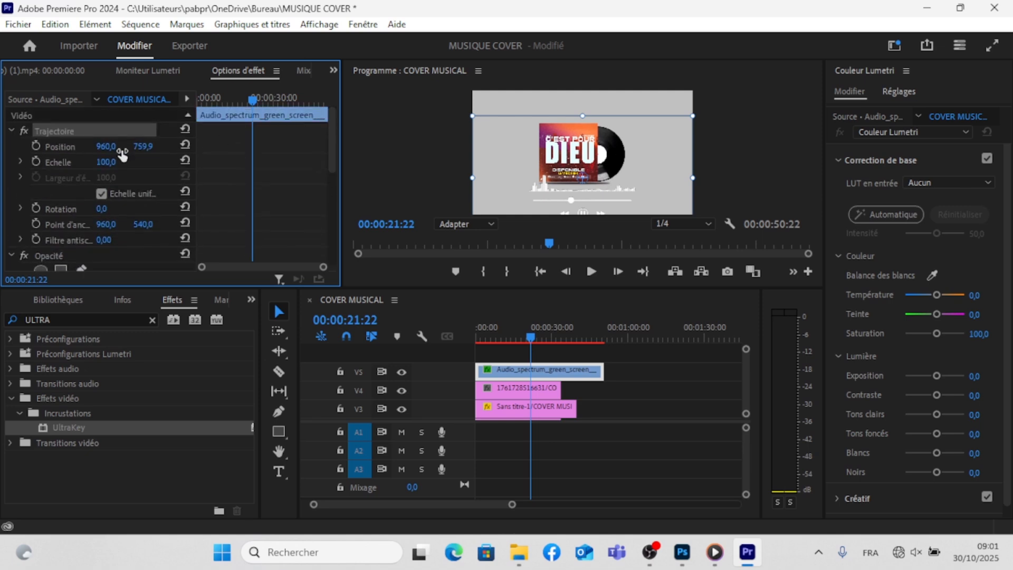
pyautogui.moveTo(108, 163); pyautogui.dragTo(92, 162)
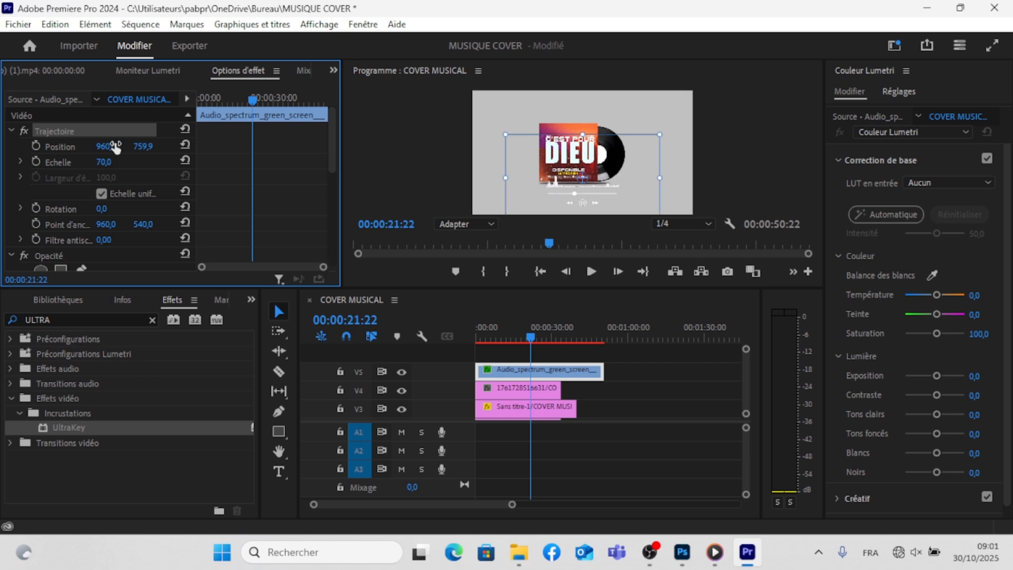
pyautogui.click(149, 144)
pyautogui.write('783,9')
pyautogui.press('Return')
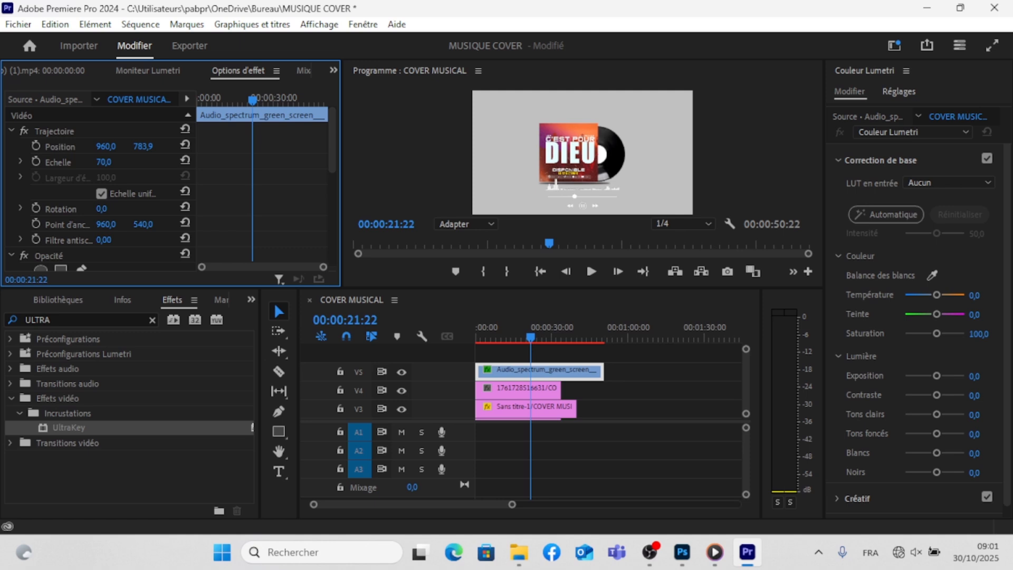
pyautogui.moveTo(150, 145); pyautogui.dragTo(178, 145)
pyautogui.moveTo(103, 164); pyautogui.dragTo(98, 163)
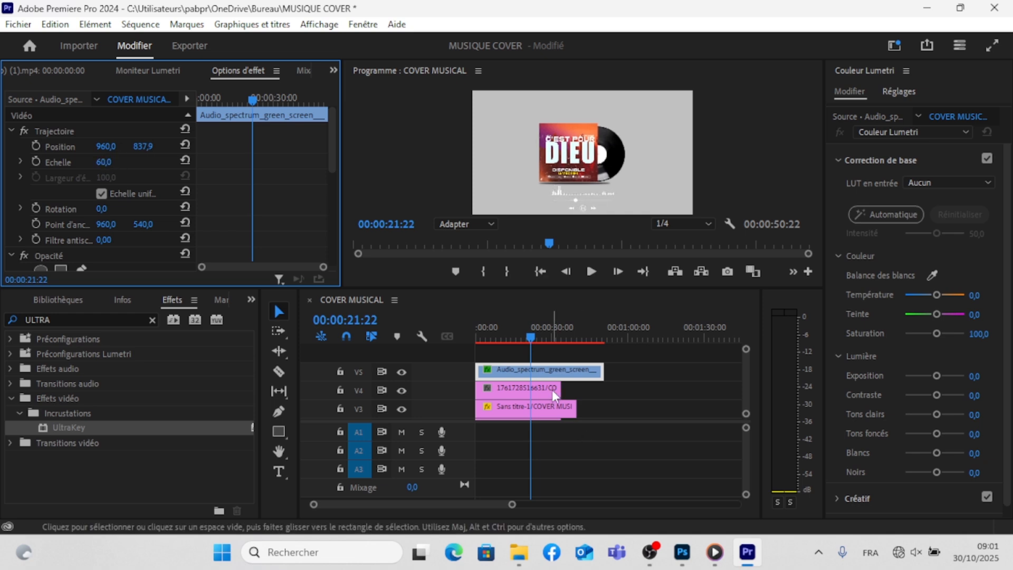
# - Trim the V5 spectrum clip and extend the V4, V2 and V1 clips so that all end with the V3 clip at 00:00:40:04
pyautogui.moveTo(555, 391); pyautogui.dragTo(576, 375)
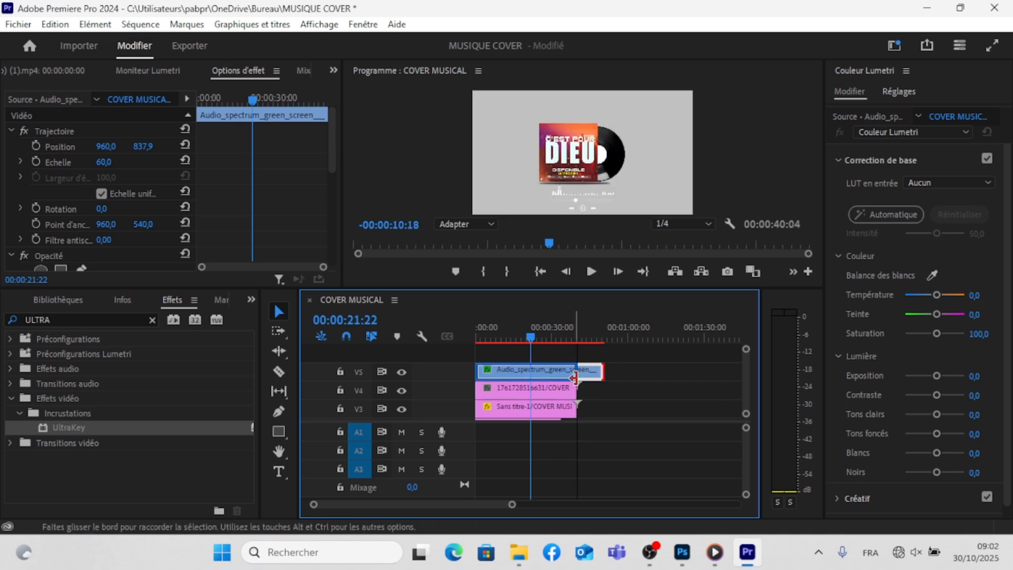
pyautogui.scroll(-3, 742, 369)
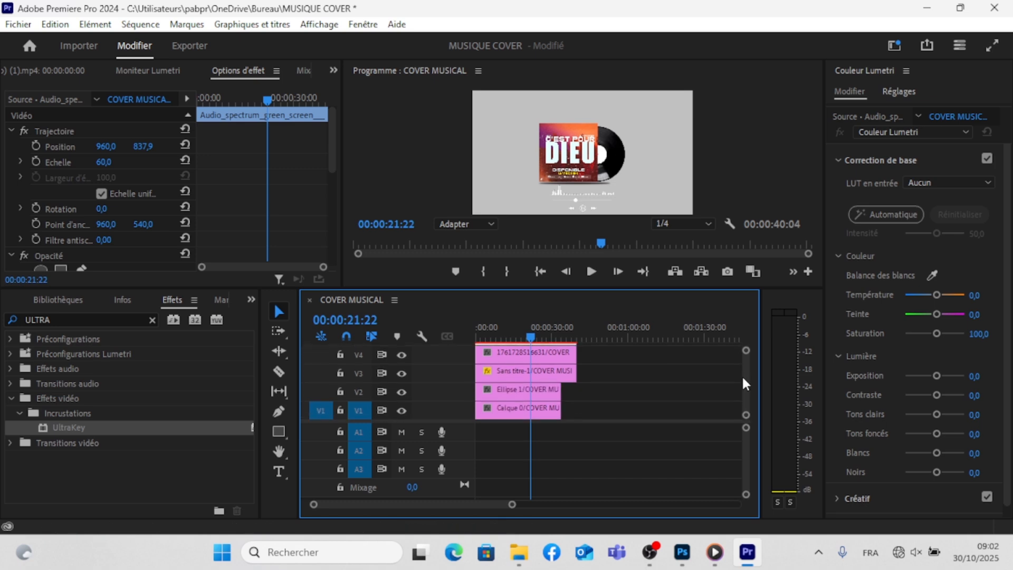
pyautogui.moveTo(553, 408); pyautogui.dragTo(576, 393)
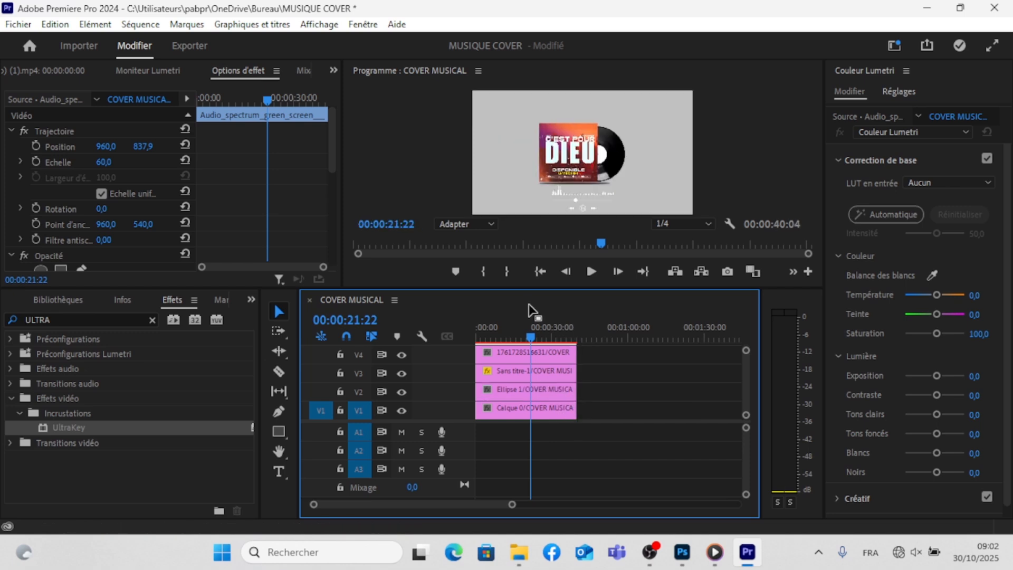
# - At the start of the sequence, enlarge the program preview and raise the audio spectrum to a vertical position of about 811
pyautogui.click(530, 334)
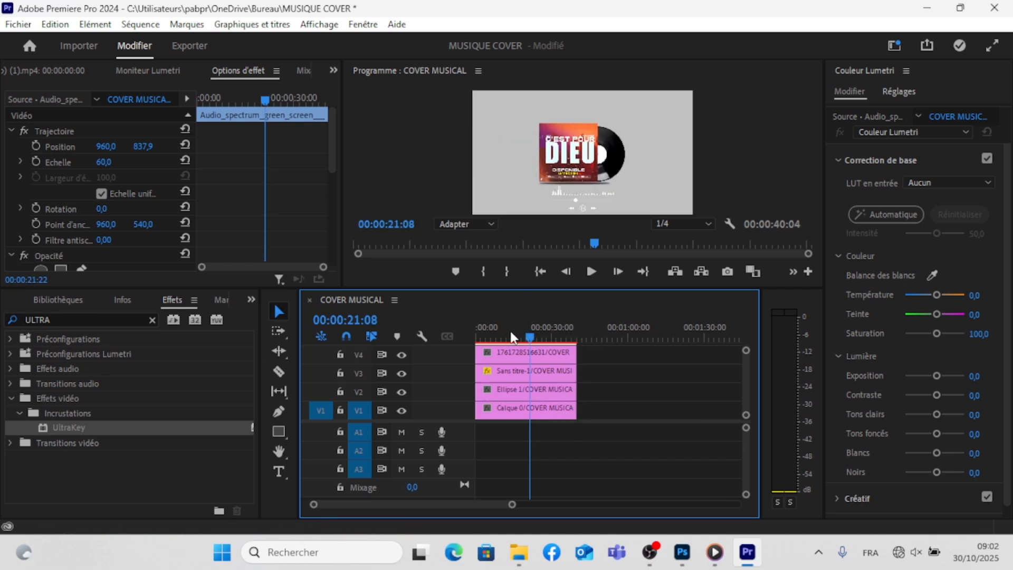
pyautogui.press('Home')
pyautogui.moveTo(487, 289); pyautogui.dragTo(488, 372)
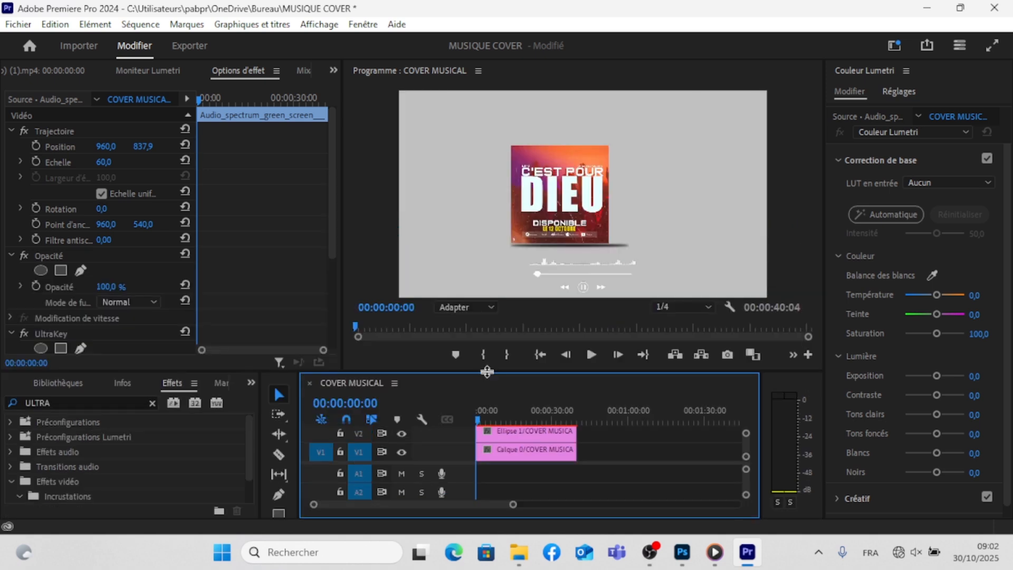
pyautogui.click(574, 263)
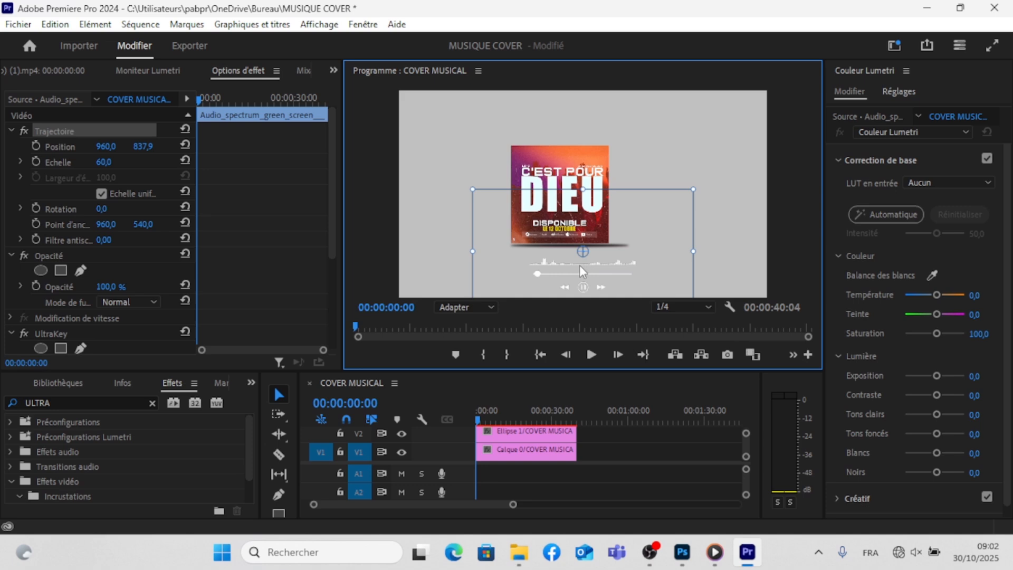
pyautogui.moveTo(583, 271)
pyautogui.mouseDown()
pyautogui.moveTo(574, 266)
pyautogui.moveTo(584, 267)
pyautogui.mouseUp()
# - Play the sequence from the start in a larger preview to check the vinyl animation and audio spectrum
pyautogui.press('space')
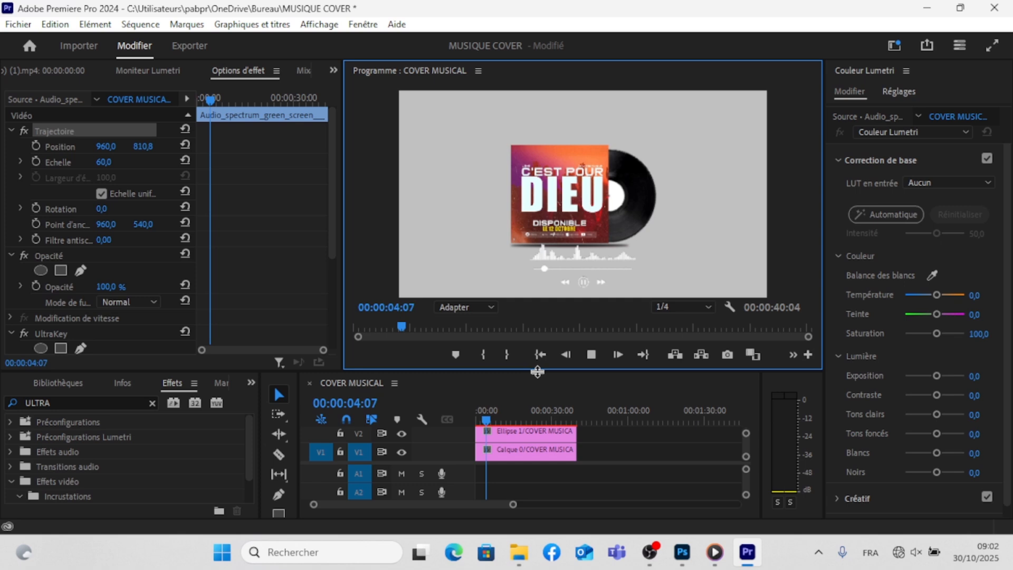
pyautogui.moveTo(537, 371); pyautogui.dragTo(528, 433)
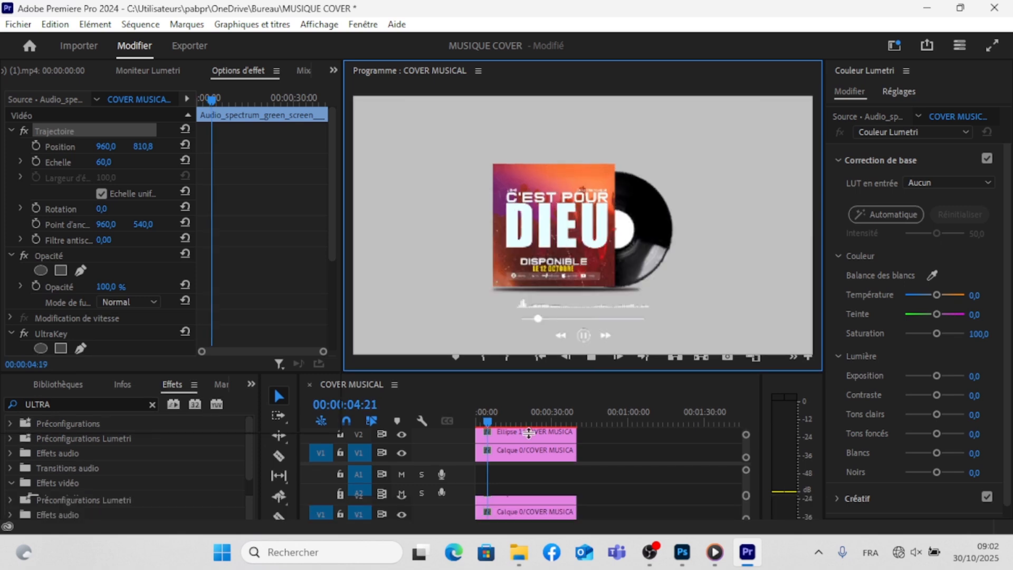